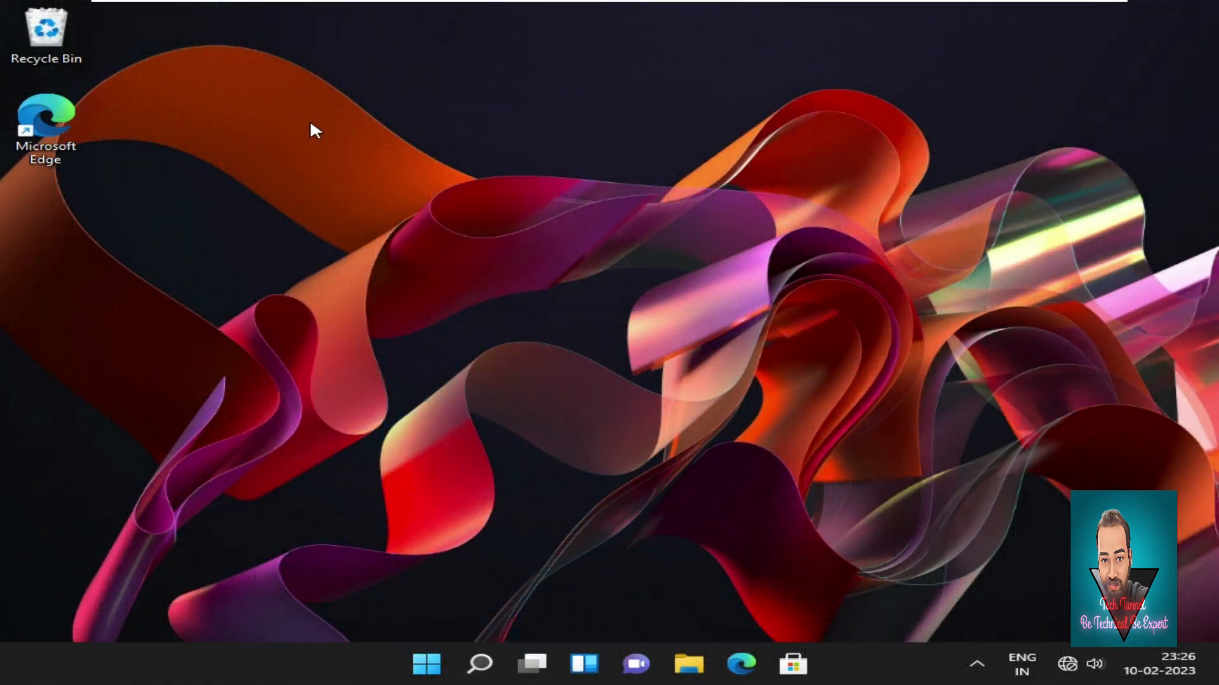
Refresh the desktop twice.
{"action": "right_click", "coordinate": [310, 159]}
{"action": "left_click", "coordinate": [373, 202]}
{"action": "right_click", "coordinate": [411, 250]}
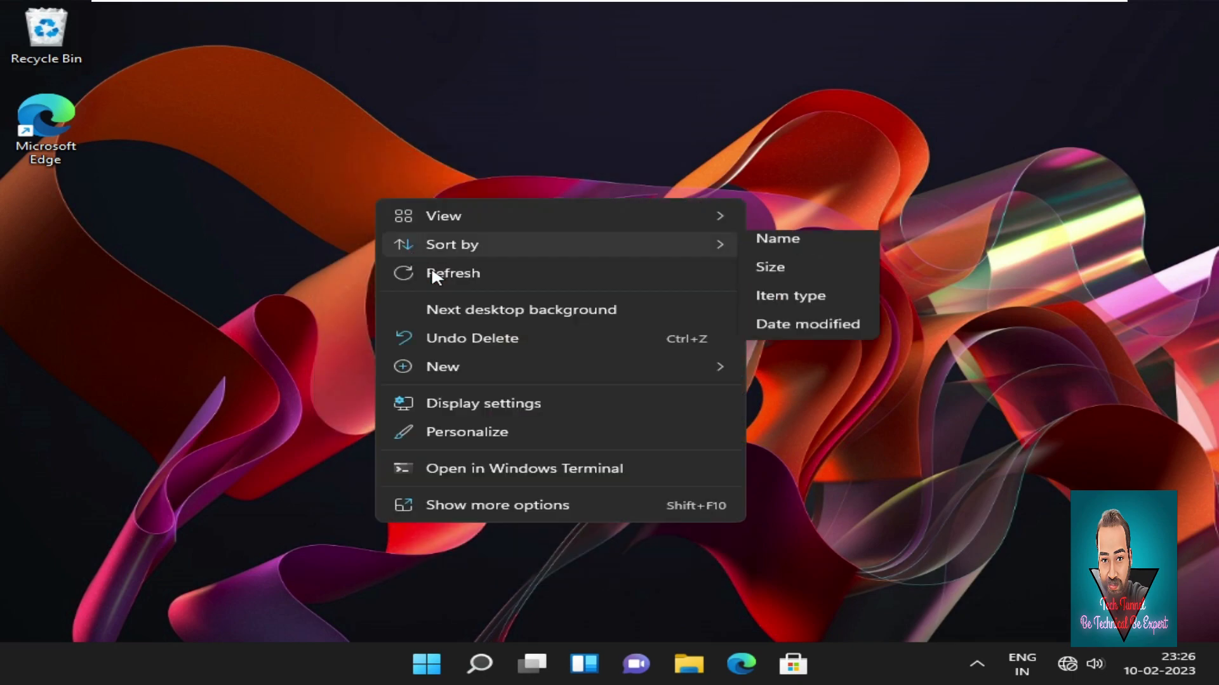
{"action": "left_click", "coordinate": [470, 274]}
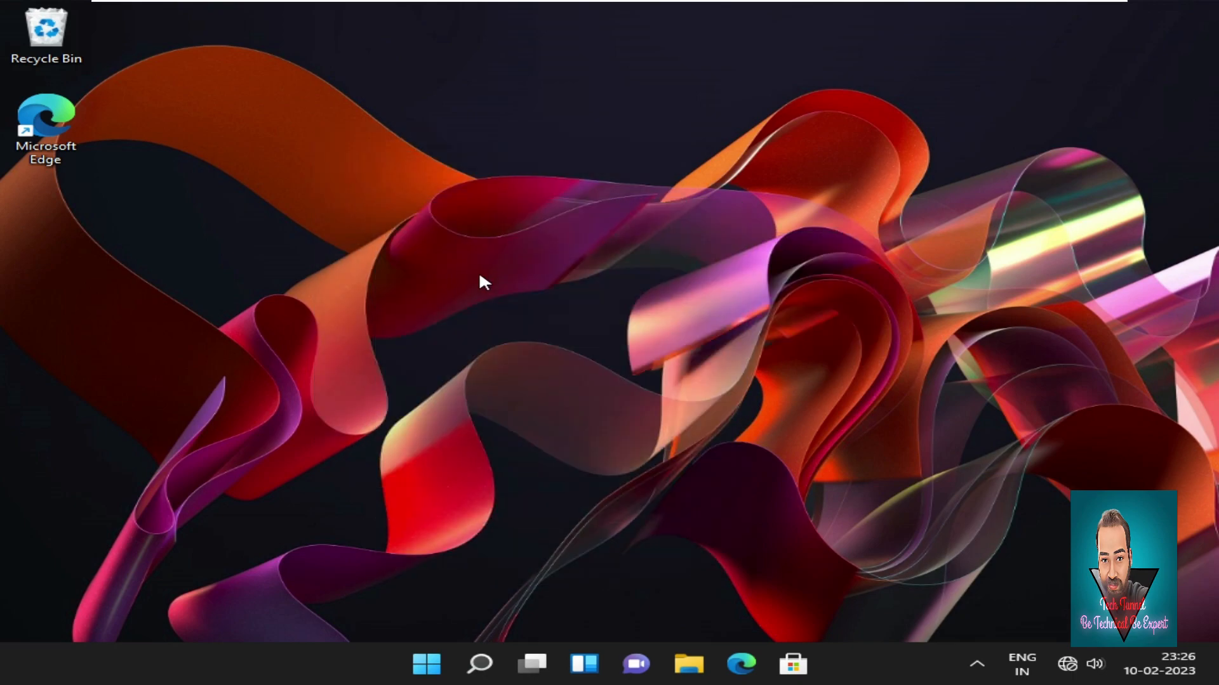
Open maximized File Explorer and go through This PC into the empty New Volume (E:).
{"action": "left_click", "coordinate": [692, 666]}
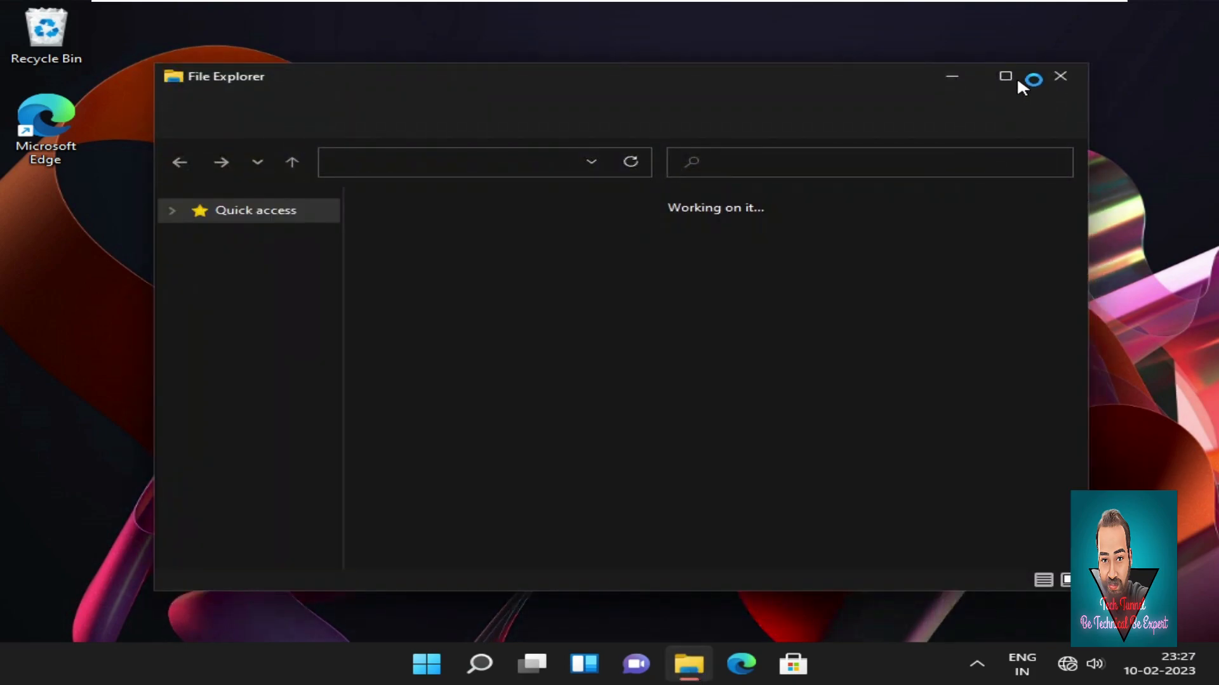
{"action": "left_click", "coordinate": [1009, 76]}
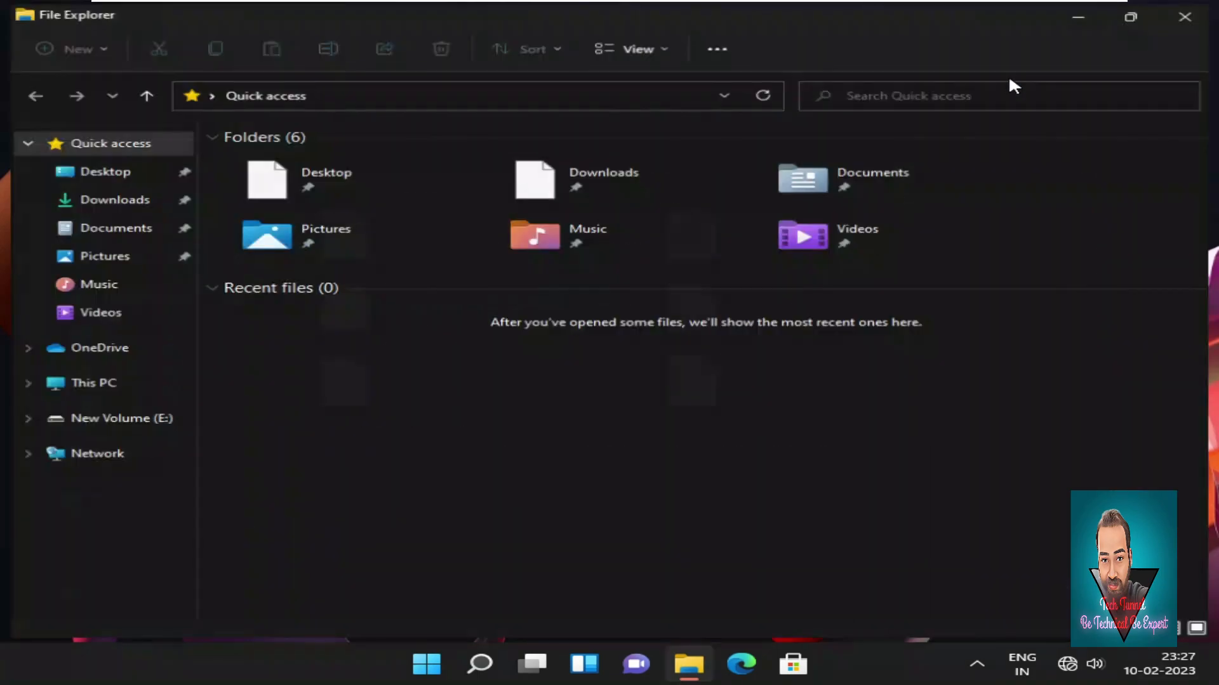
{"action": "left_click", "coordinate": [81, 390]}
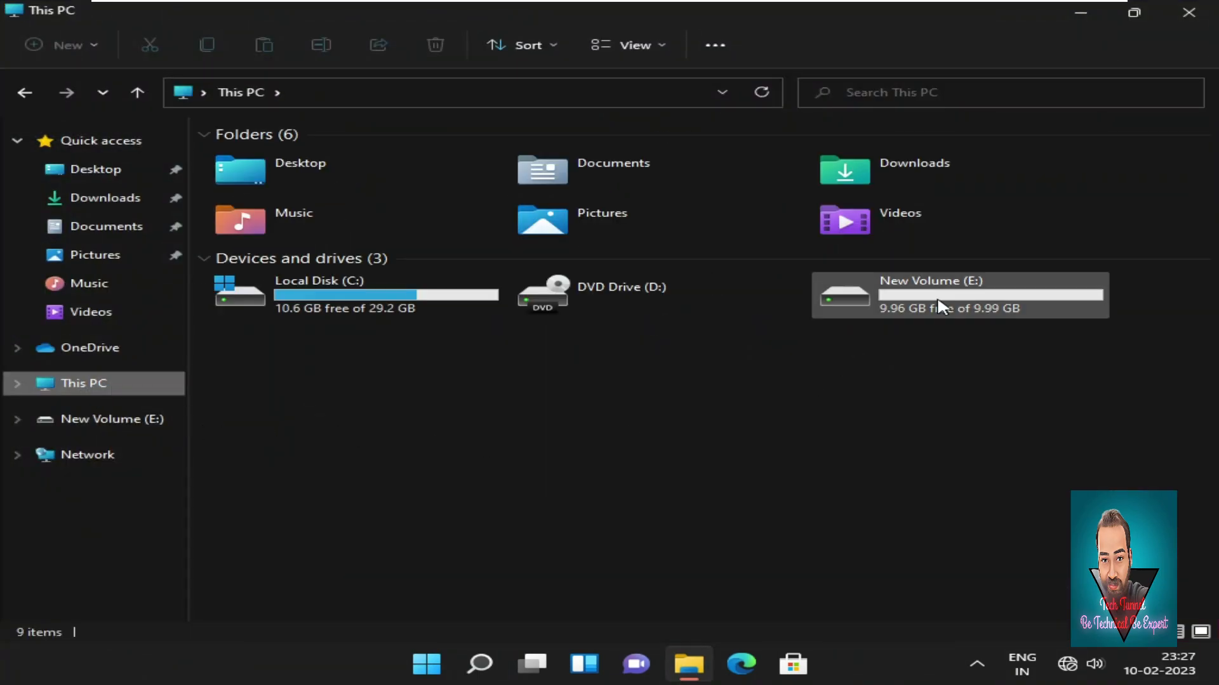
{"action": "left_click", "coordinate": [380, 299]}
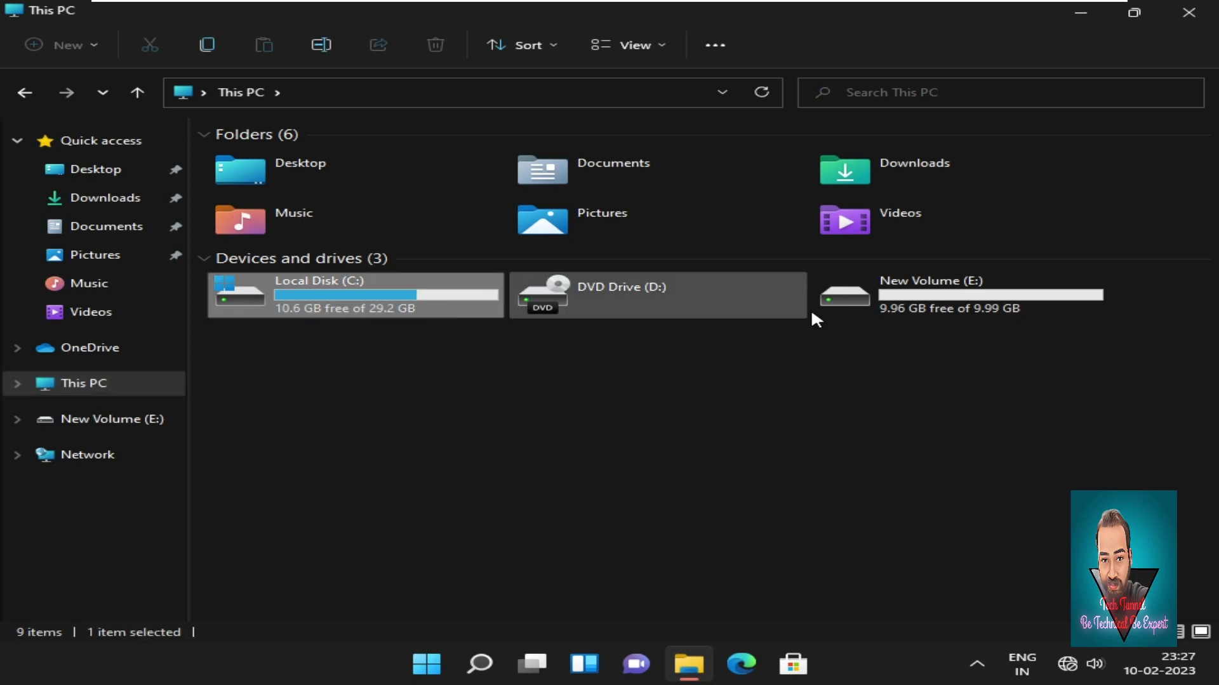
{"action": "left_click", "coordinate": [909, 303]}
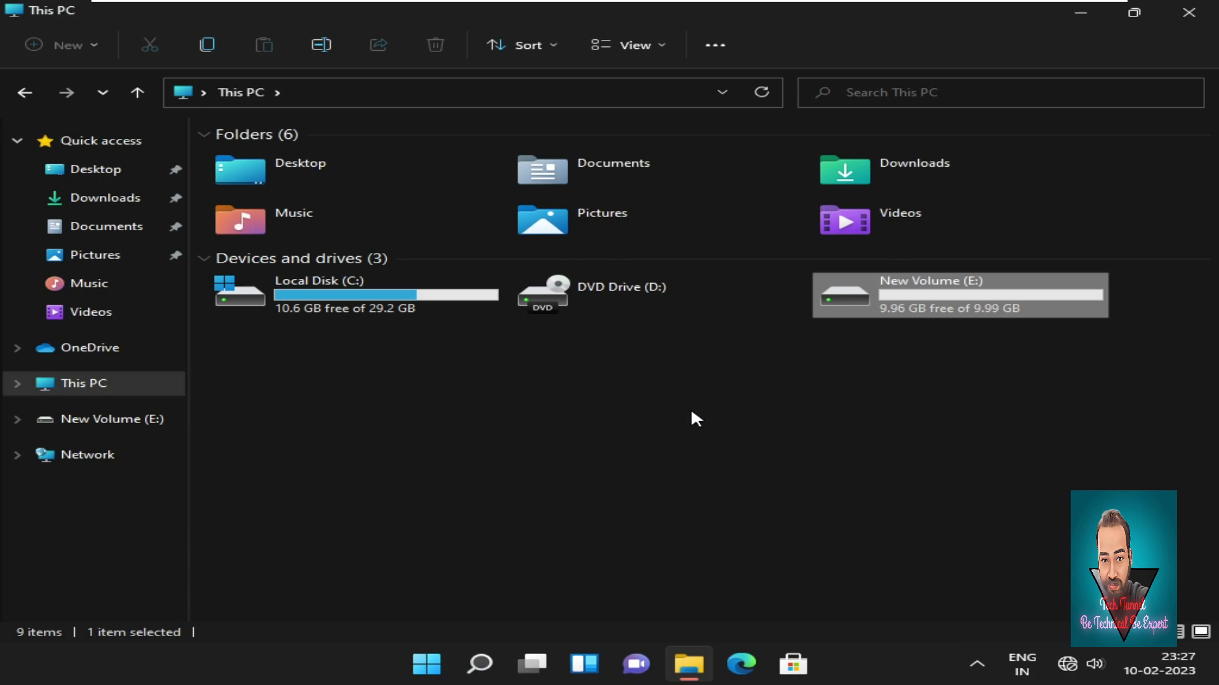
{"action": "double_click", "coordinate": [959, 296]}
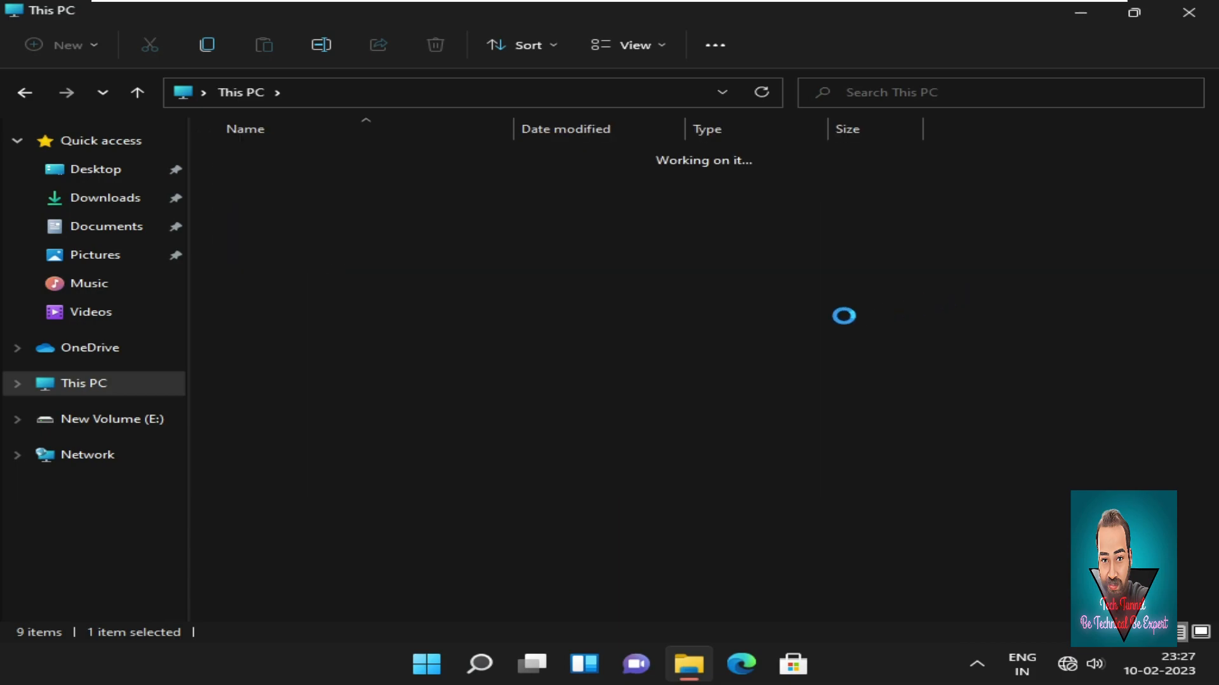
Create a folder with the default name 'New folder' on New Volume (E:).
{"action": "right_click", "coordinate": [322, 239]}
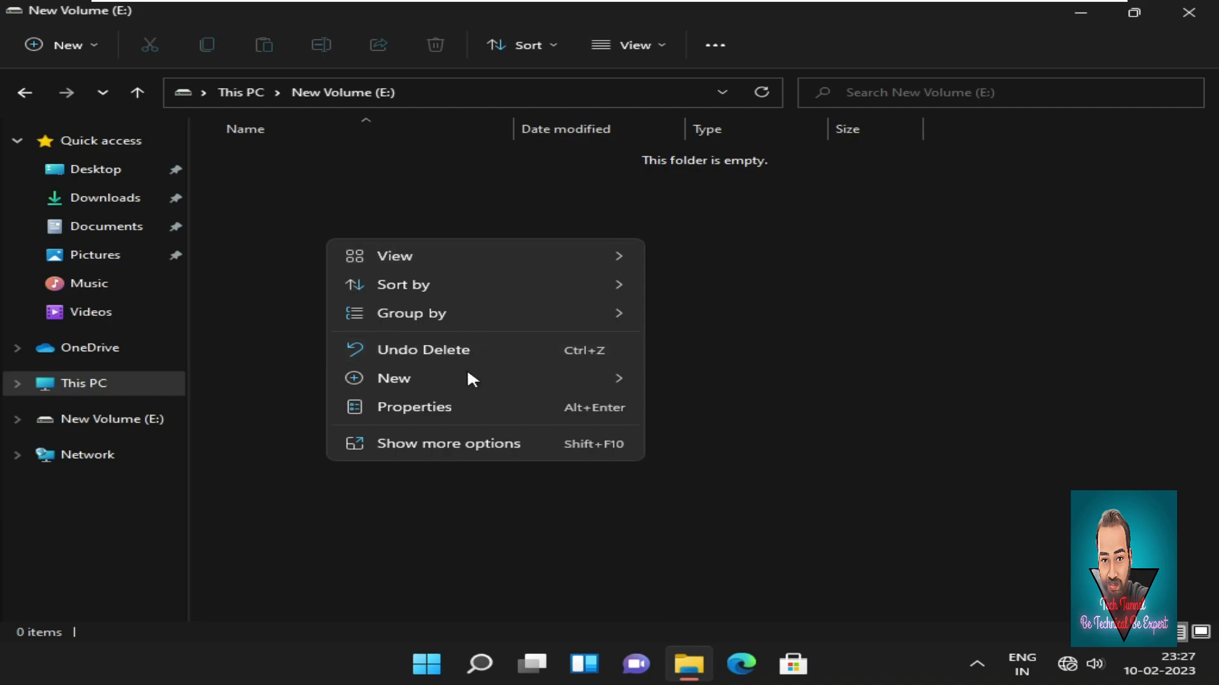
{"action": "mouse_move", "coordinate": [484, 383]}
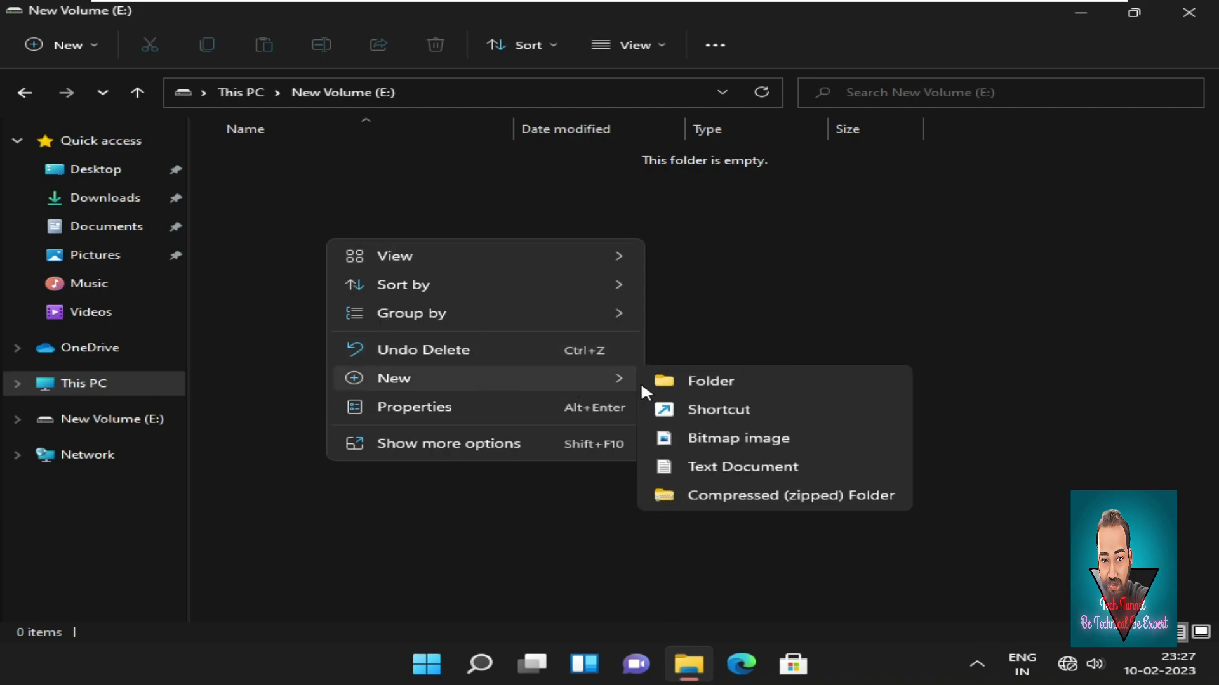
{"action": "left_click", "coordinate": [678, 381]}
{"action": "left_click", "coordinate": [420, 302]}
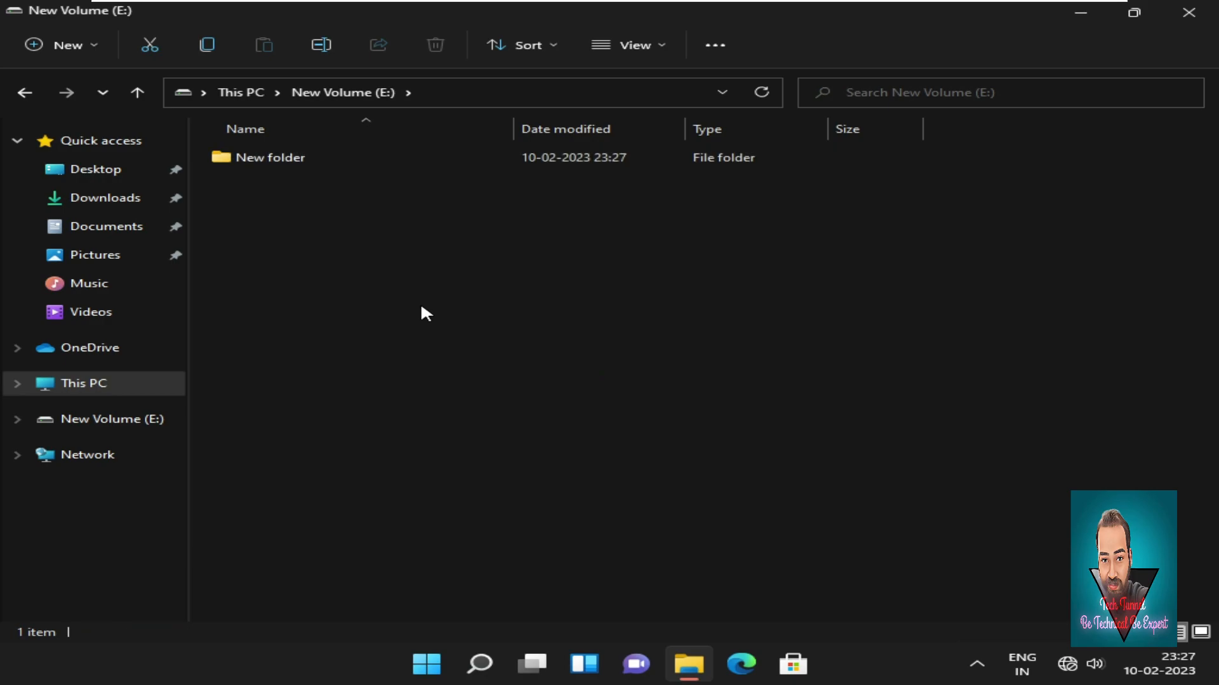
Inside New folder, create an empty 'New Text Document', then return to drive E:.
{"action": "double_click", "coordinate": [303, 160]}
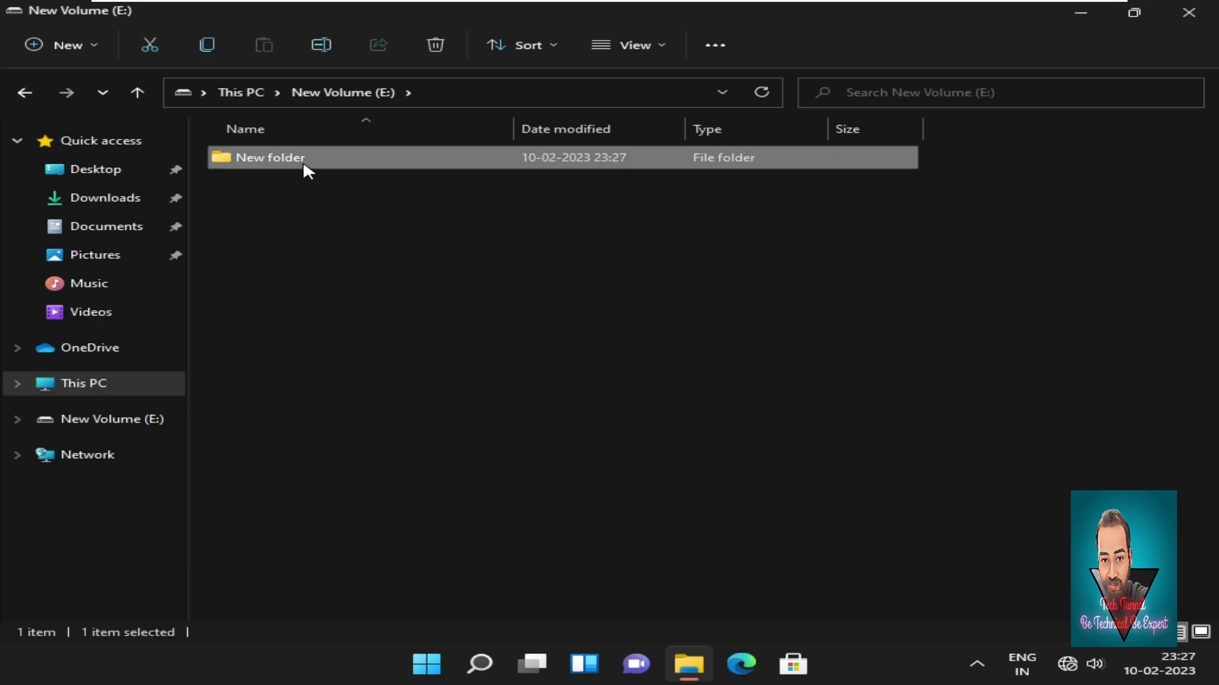
{"action": "right_click", "coordinate": [381, 266]}
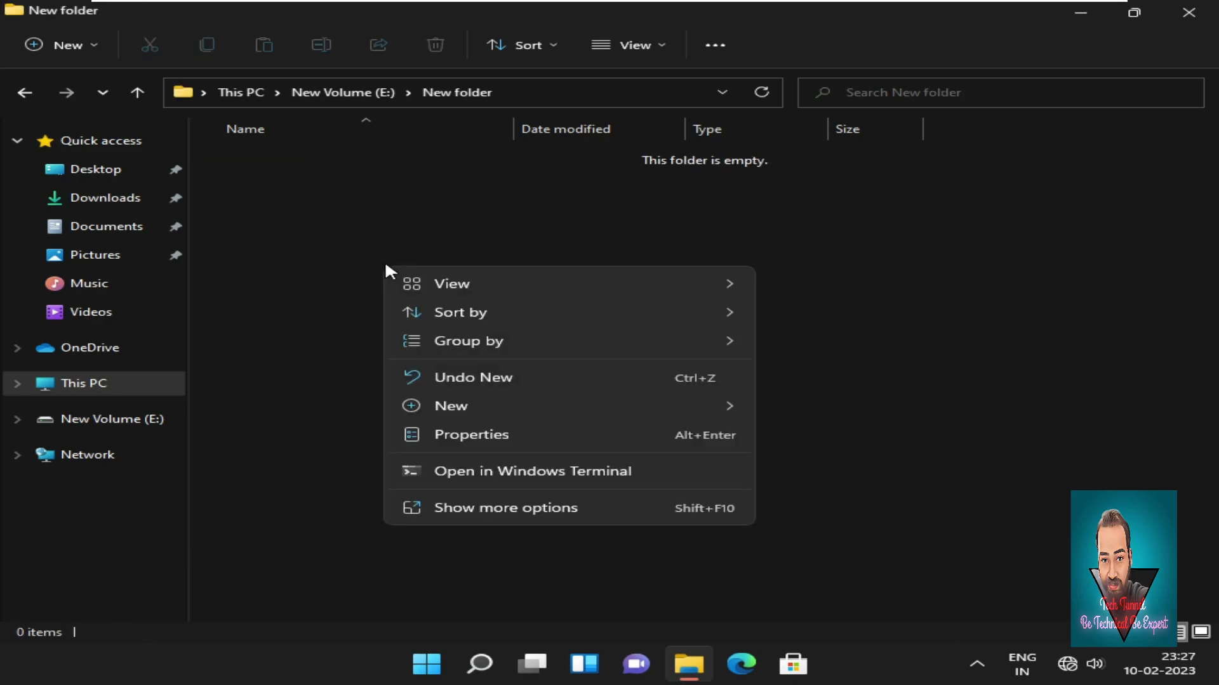
{"action": "mouse_move", "coordinate": [566, 405]}
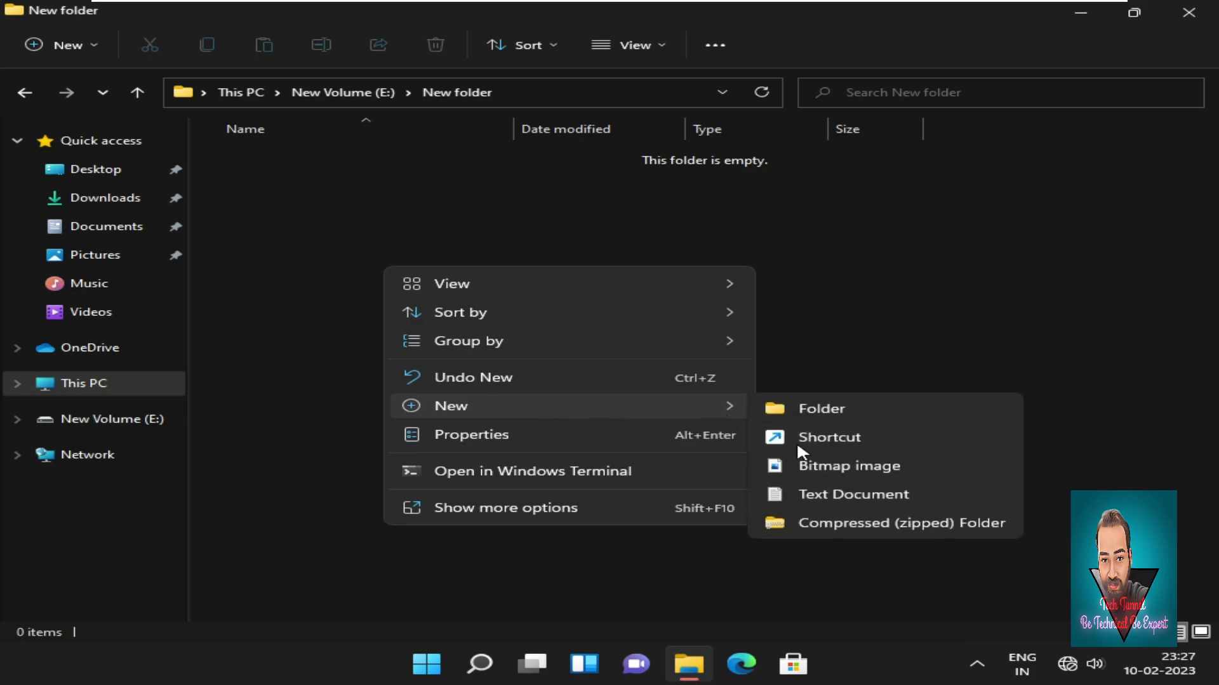
{"action": "left_click", "coordinate": [828, 499]}
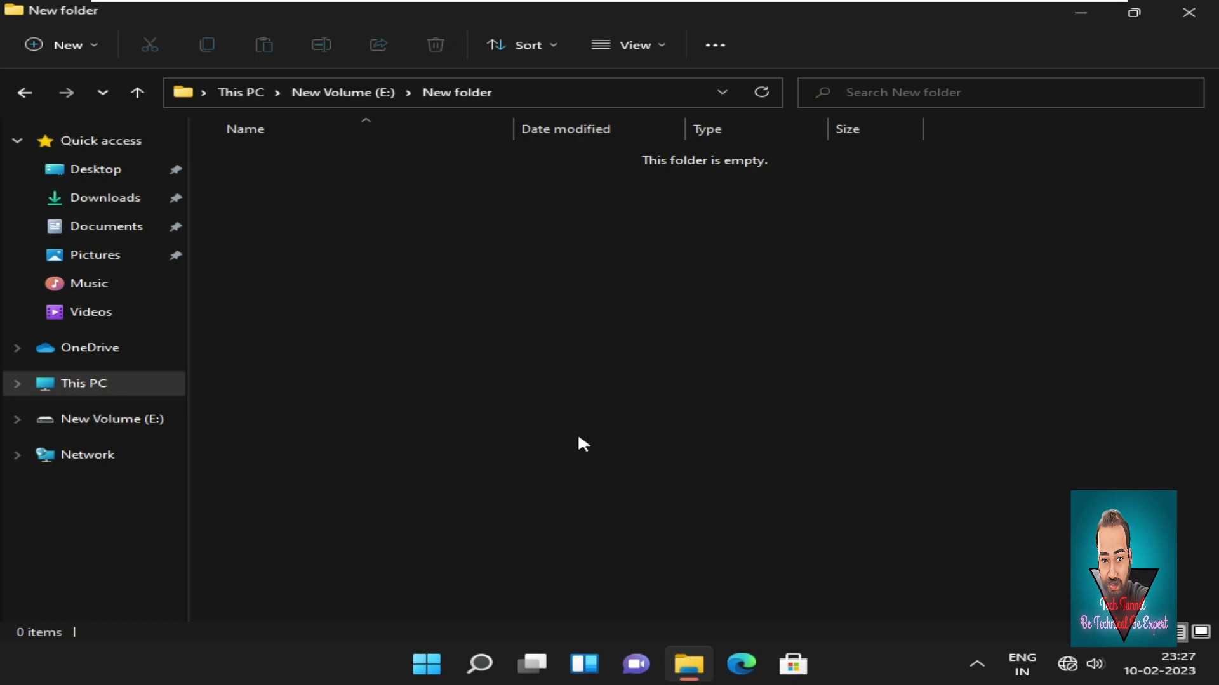
{"action": "key", "text": "Return"}
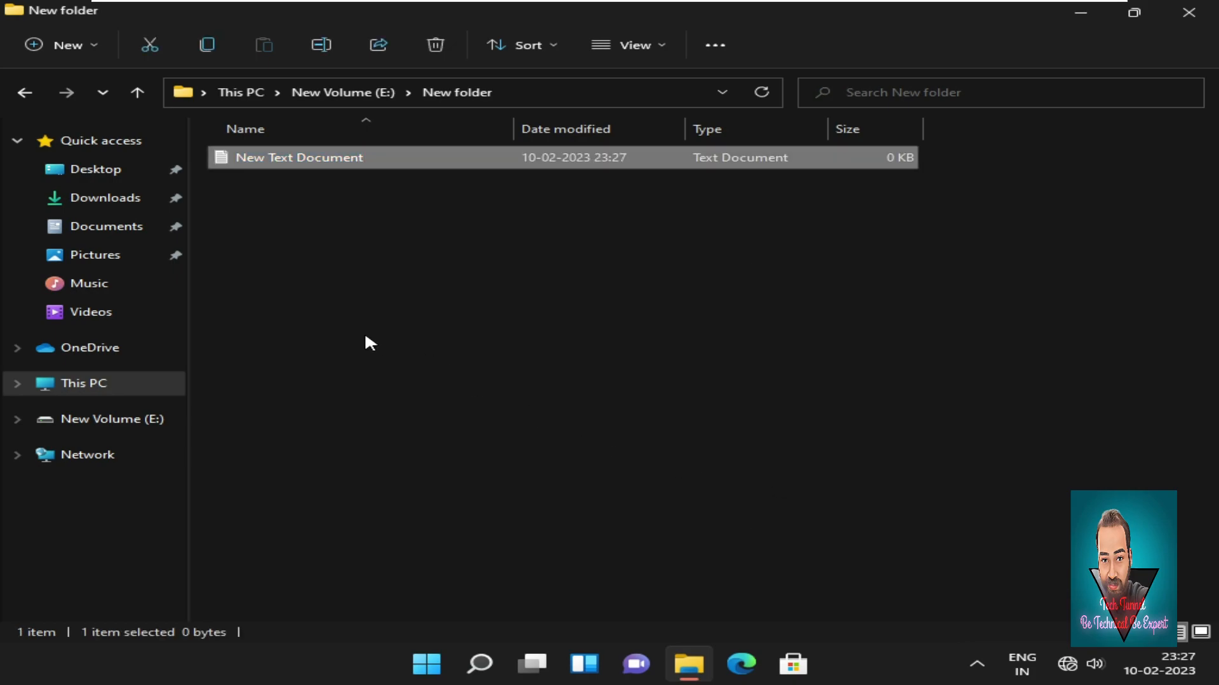
{"action": "left_click", "coordinate": [25, 96]}
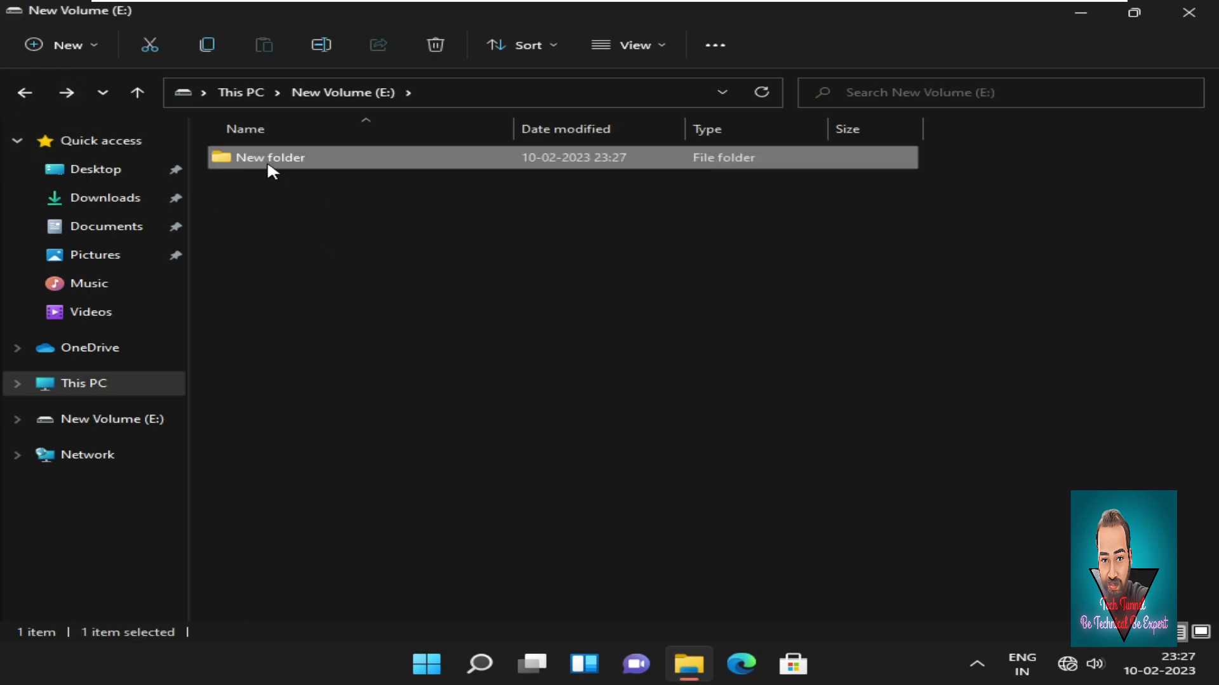
{"action": "mouse_move", "coordinate": [309, 168]}
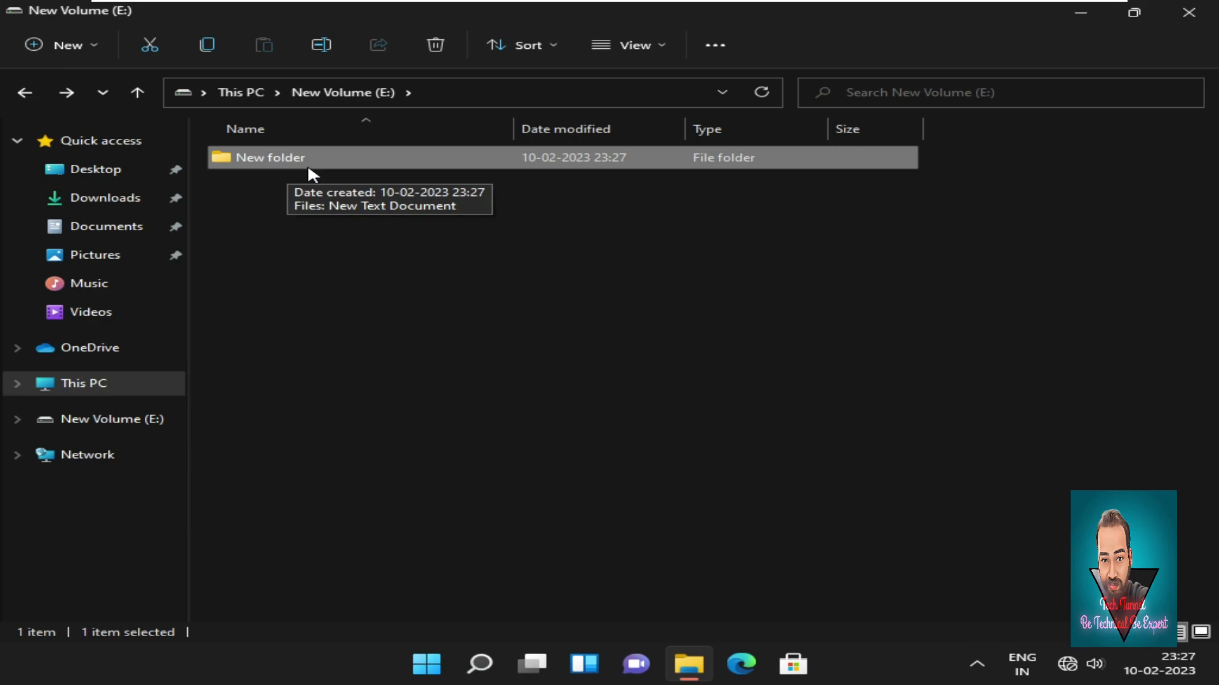
Open New Text Document from New folder in Notepad.
{"action": "double_click", "coordinate": [309, 164]}
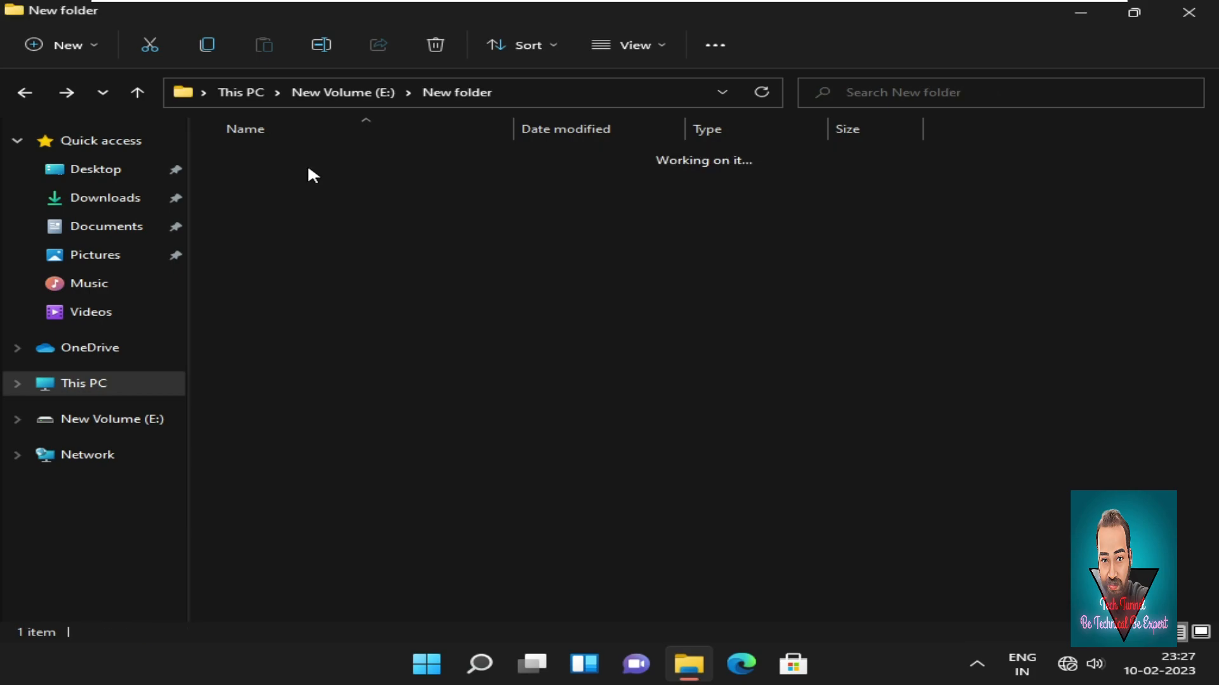
{"action": "left_click", "coordinate": [308, 163]}
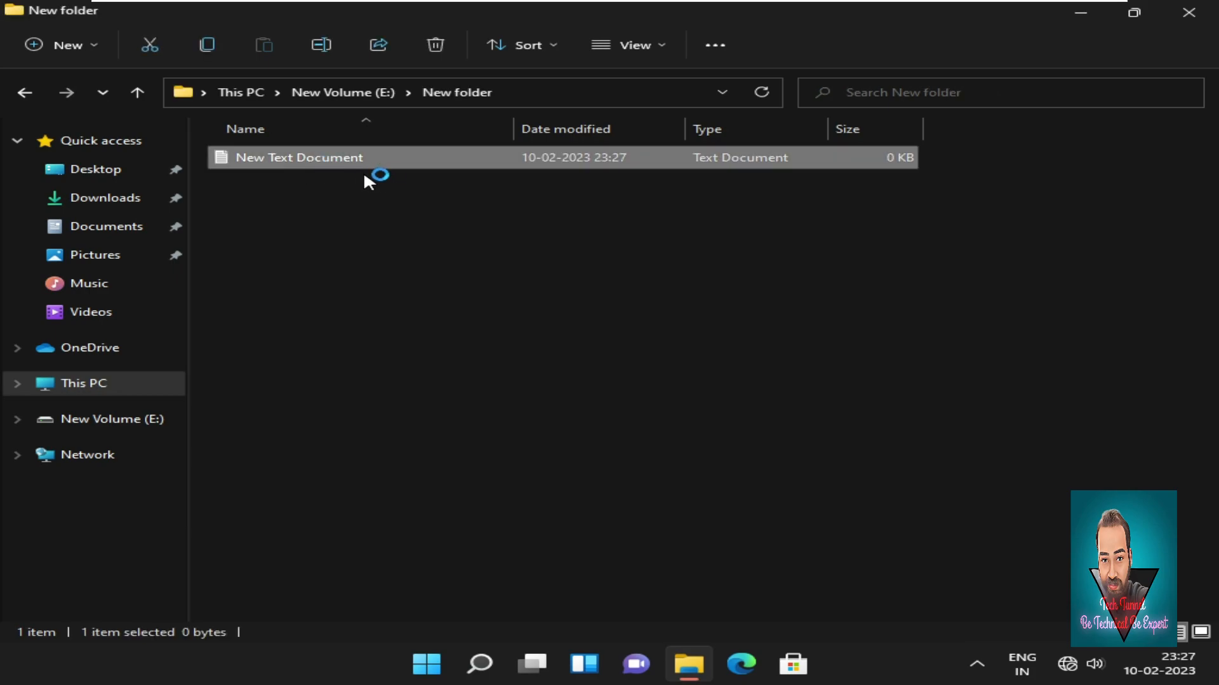
{"action": "key", "text": "Return"}
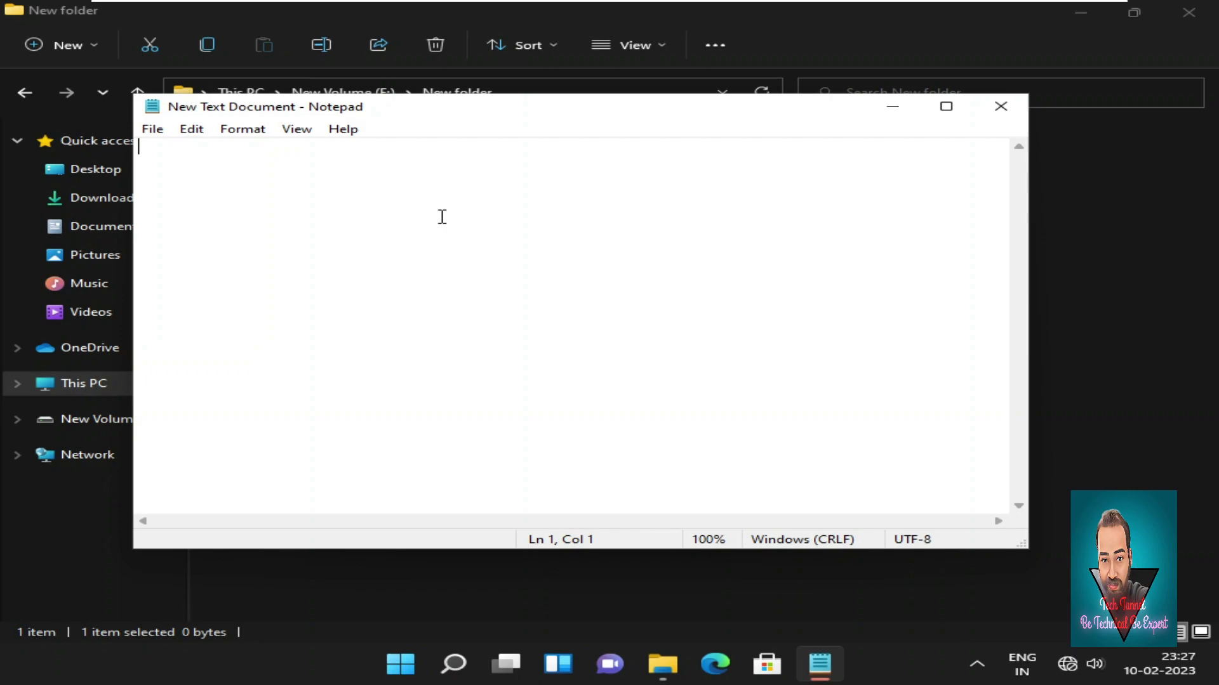
Write 'hello Everyone' in the document, save it, and close Notepad.
{"action": "type", "text": "hee"}
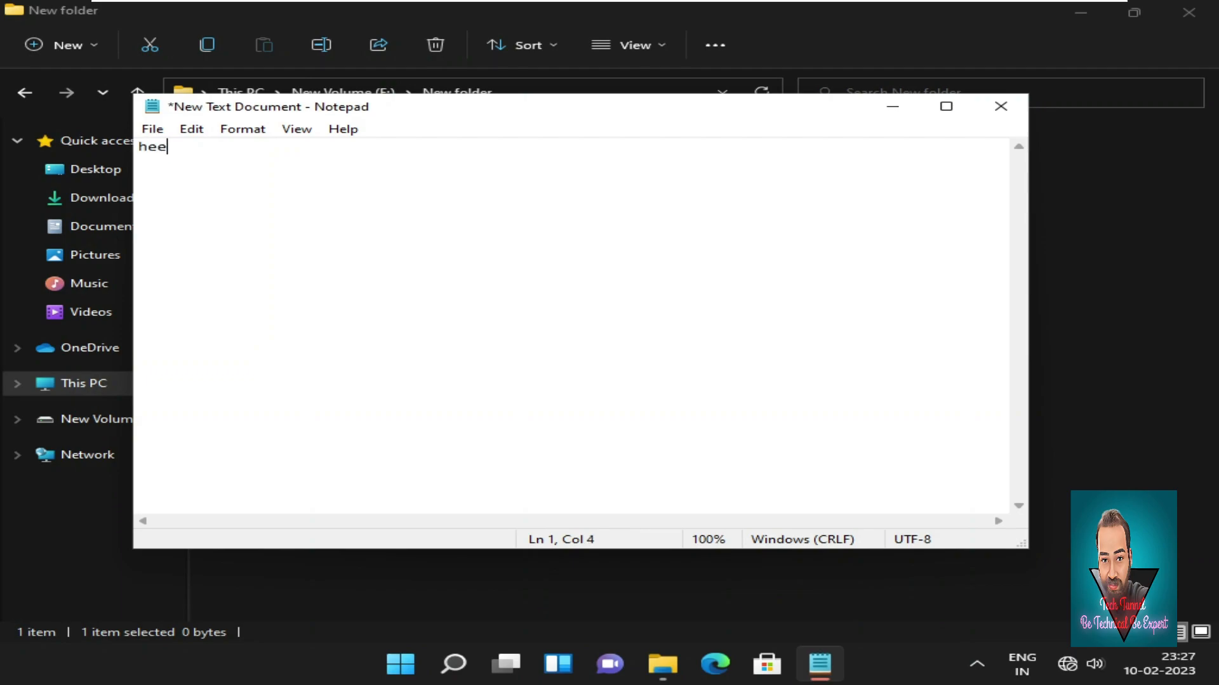
{"action": "key", "text": "BackSpace"}
{"action": "type", "text": "llo Everyone"}
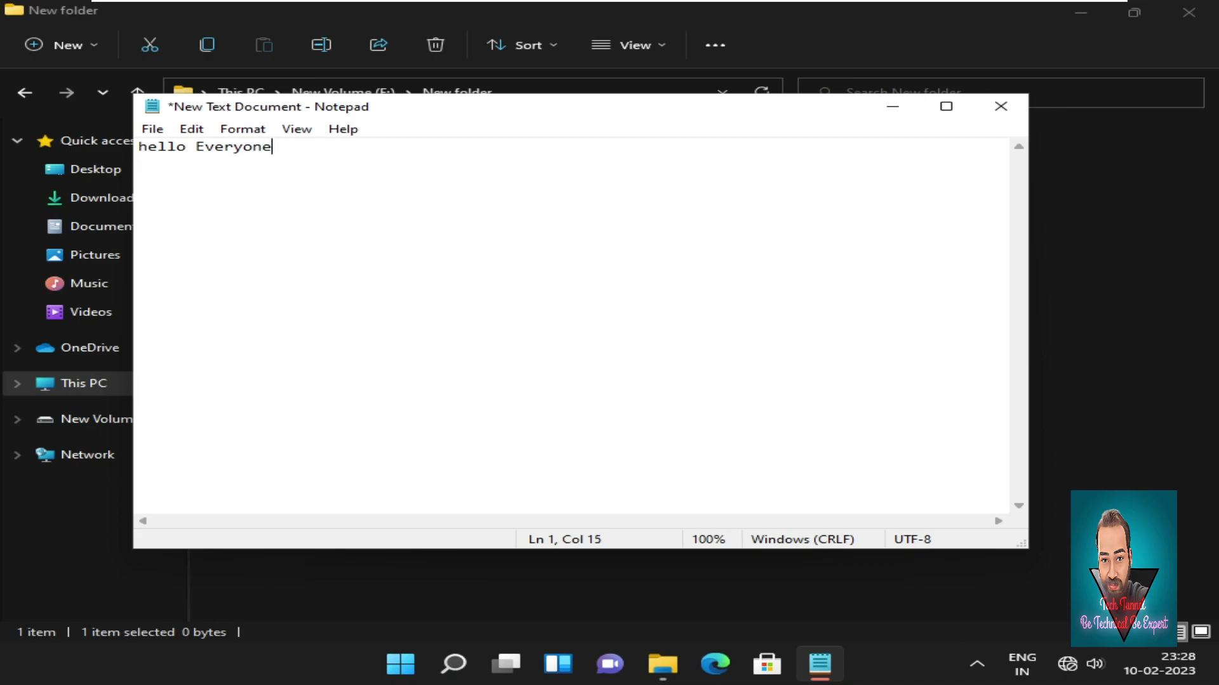
{"action": "key", "text": "ctrl+s"}
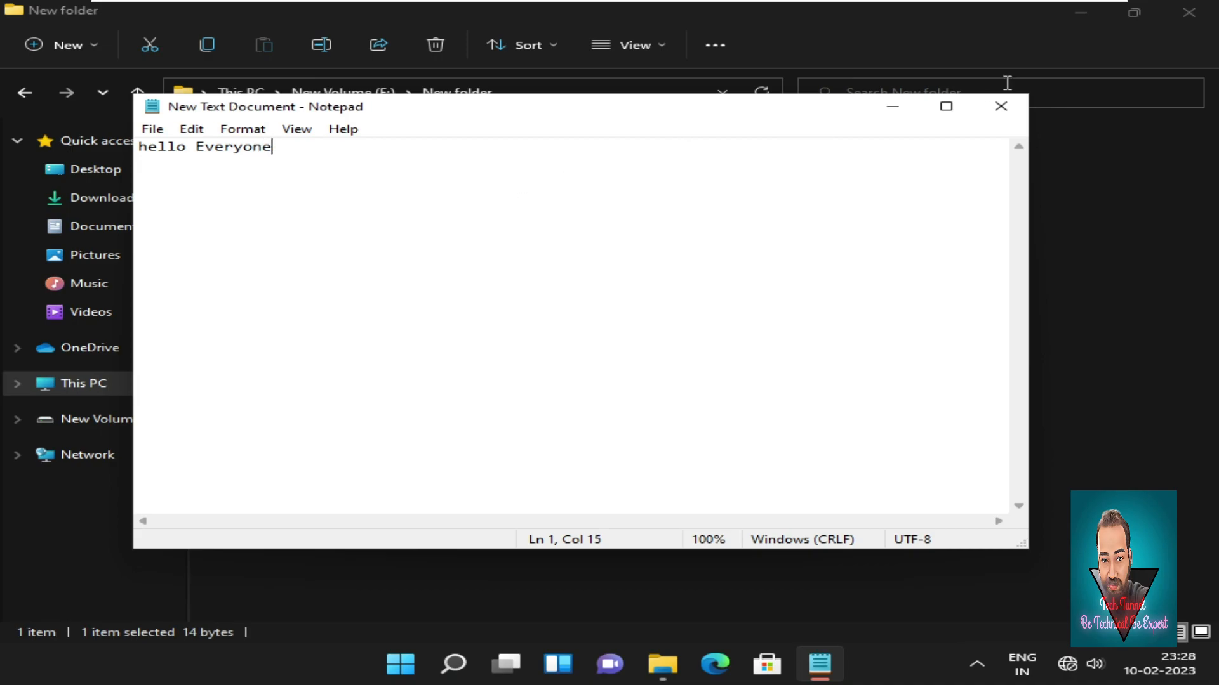
{"action": "left_click", "coordinate": [1001, 106]}
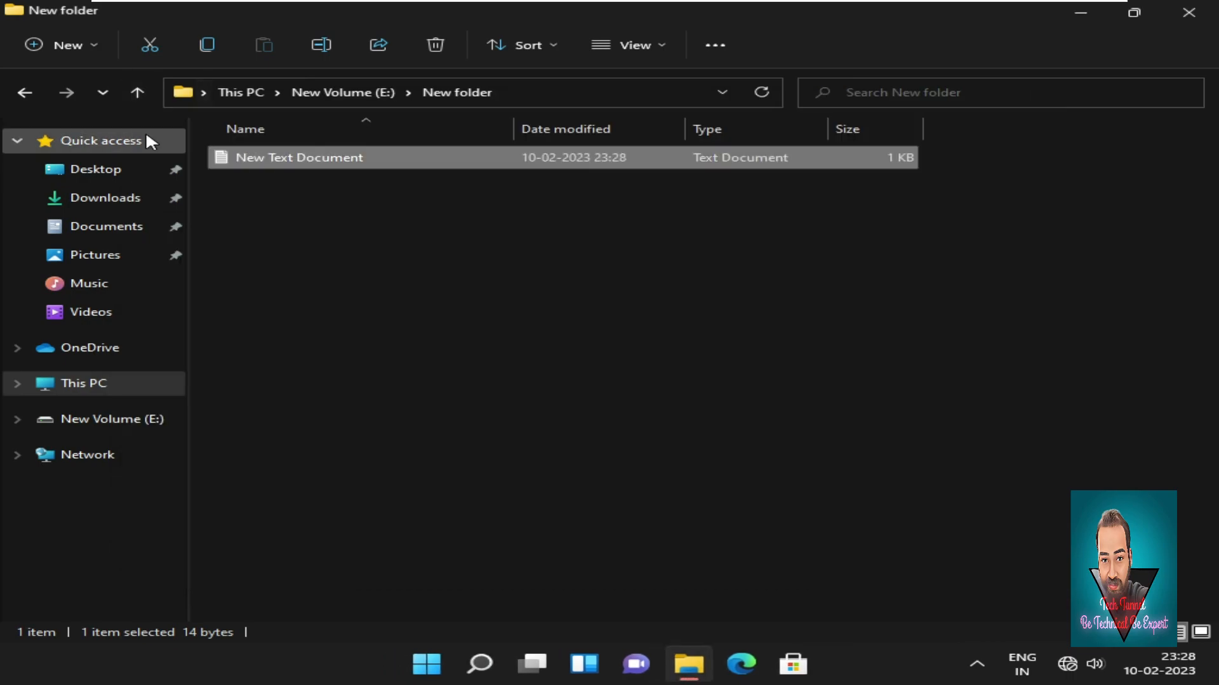
Navigate back to This PC and close File Explorer.
{"action": "left_click", "coordinate": [24, 92]}
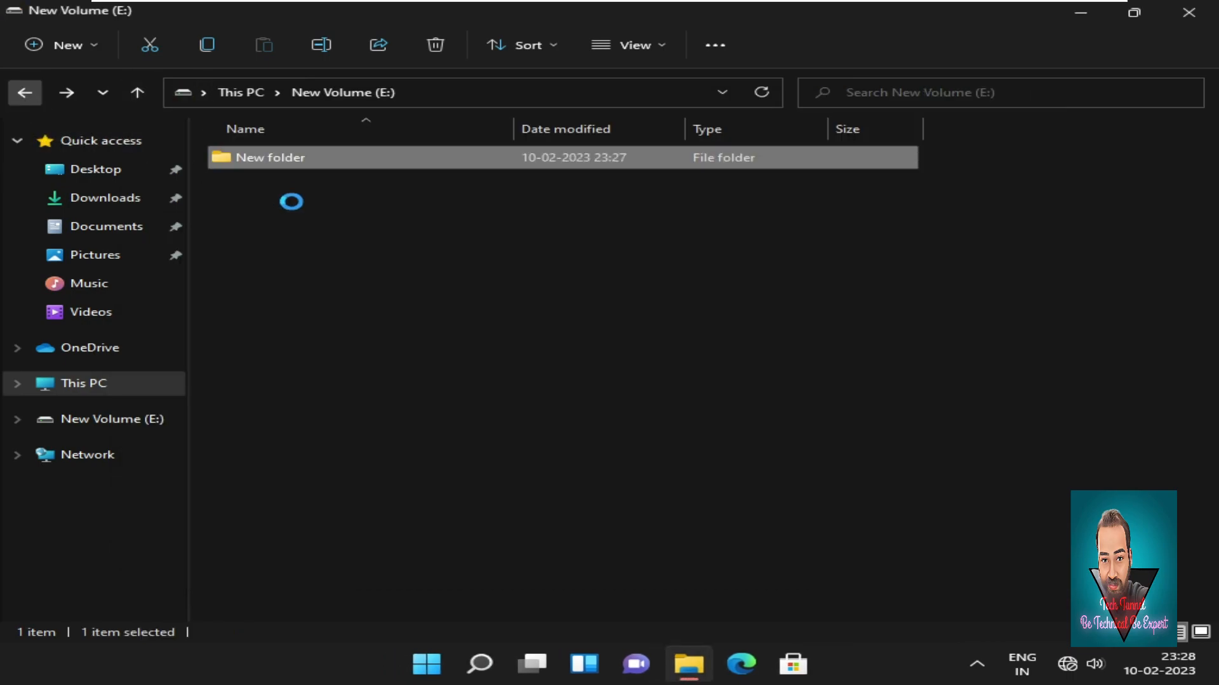
{"action": "left_click", "coordinate": [24, 94]}
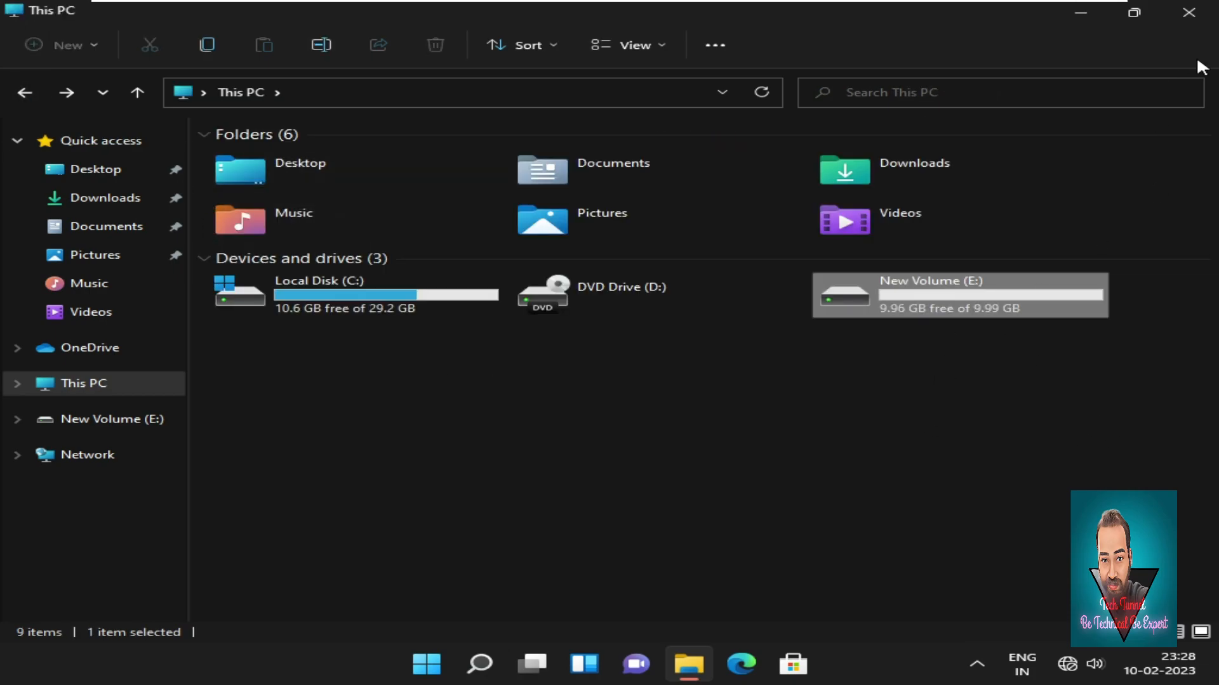
{"action": "left_click", "coordinate": [1205, 9]}
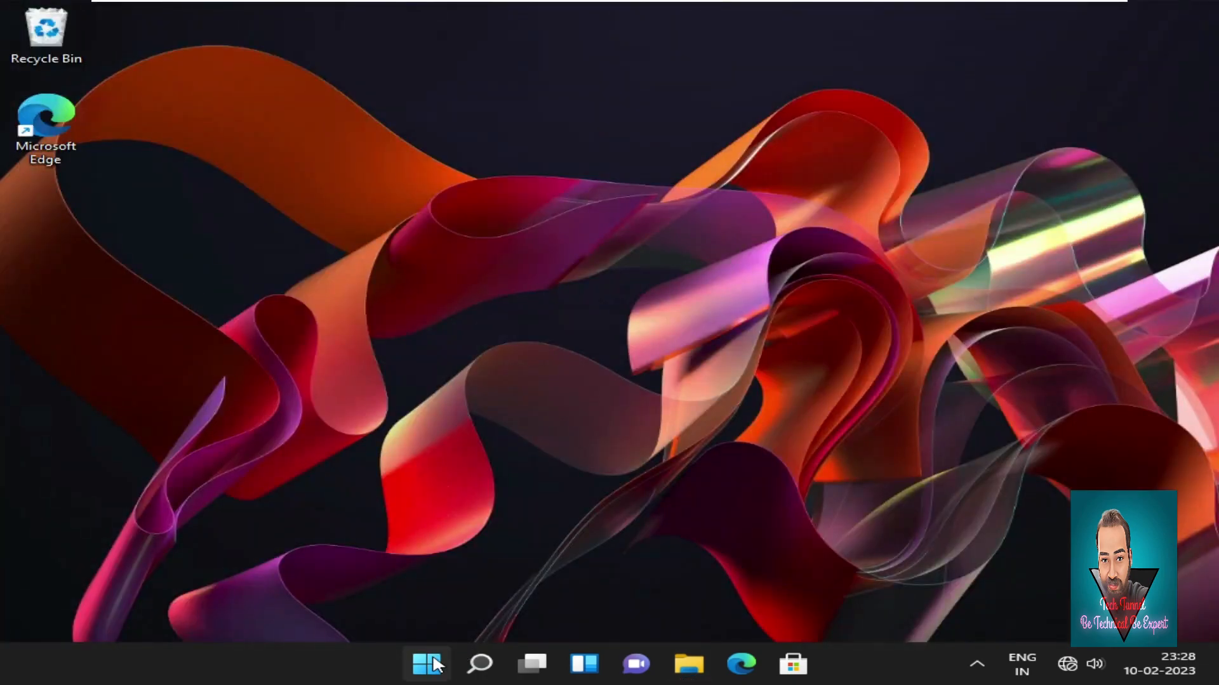
Switch from the Start menu to the other signed-in user account.
{"action": "left_click", "coordinate": [426, 663]}
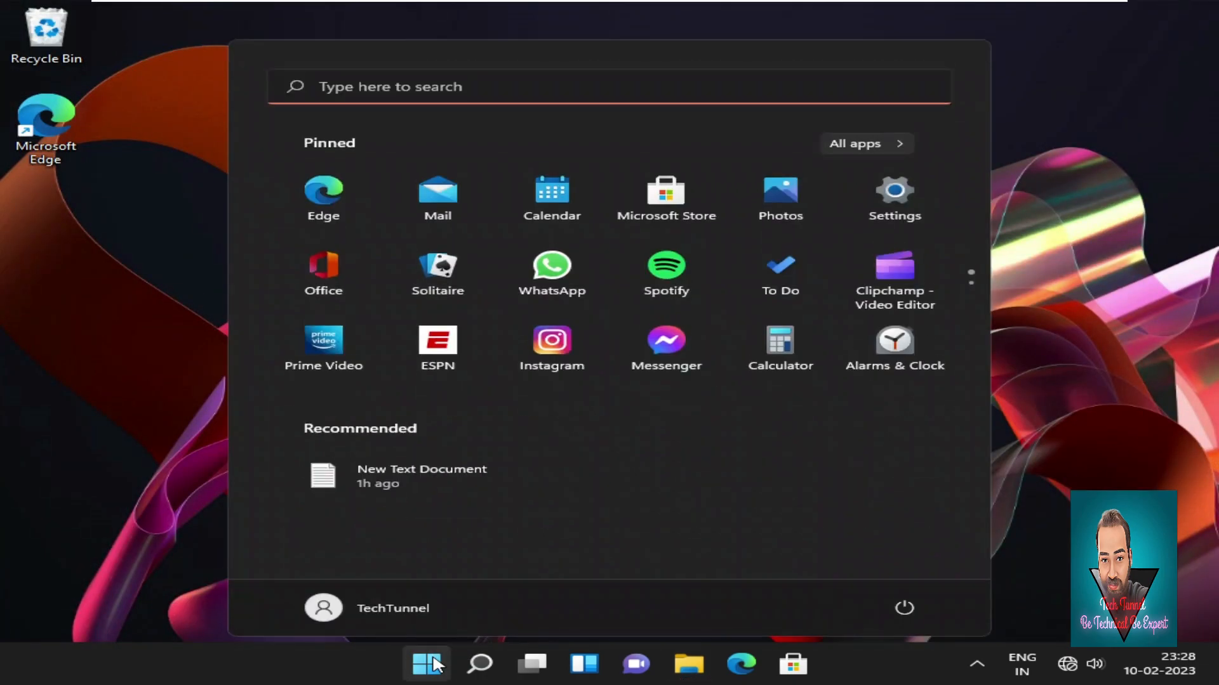
{"action": "left_click", "coordinate": [389, 609]}
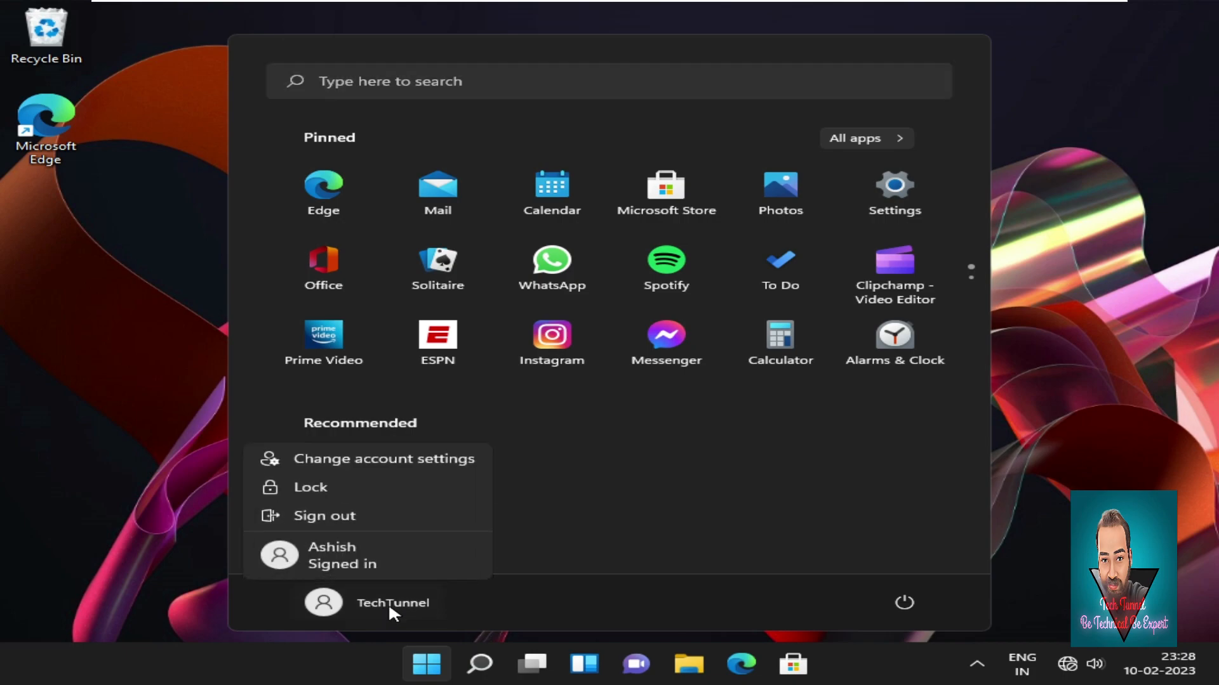
{"action": "left_click", "coordinate": [365, 551]}
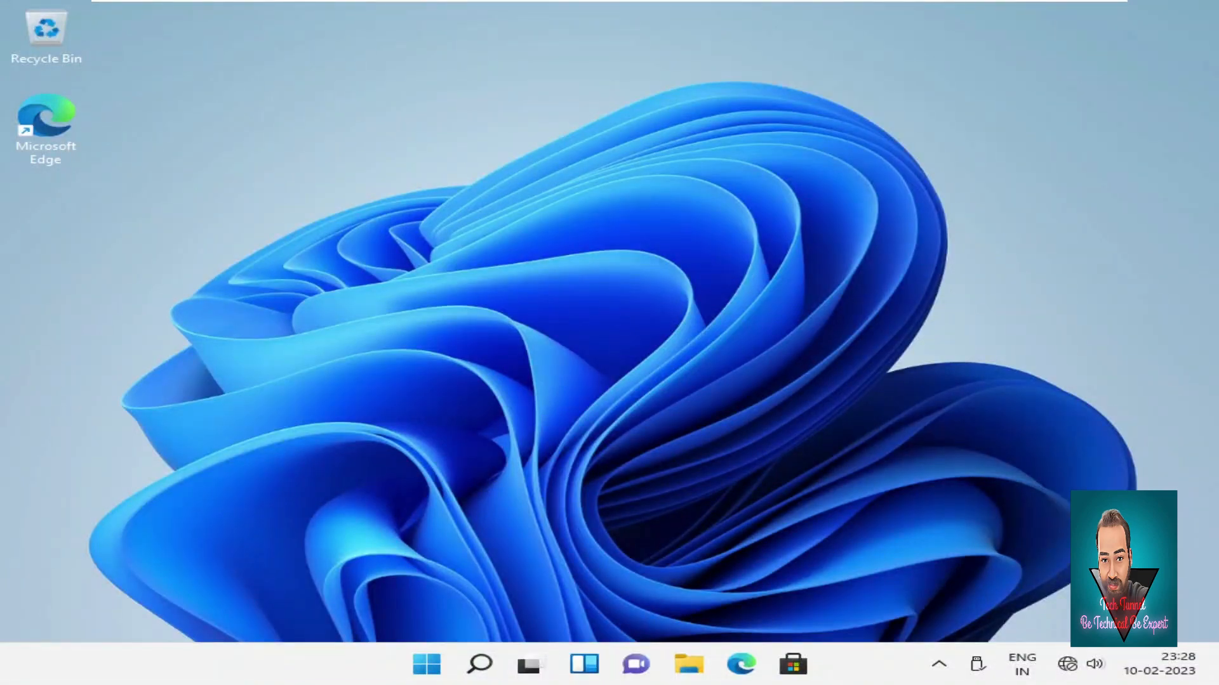
Refresh the second account's desktop twice.
{"action": "right_click", "coordinate": [734, 393]}
{"action": "left_click", "coordinate": [822, 222]}
{"action": "right_click", "coordinate": [833, 278]}
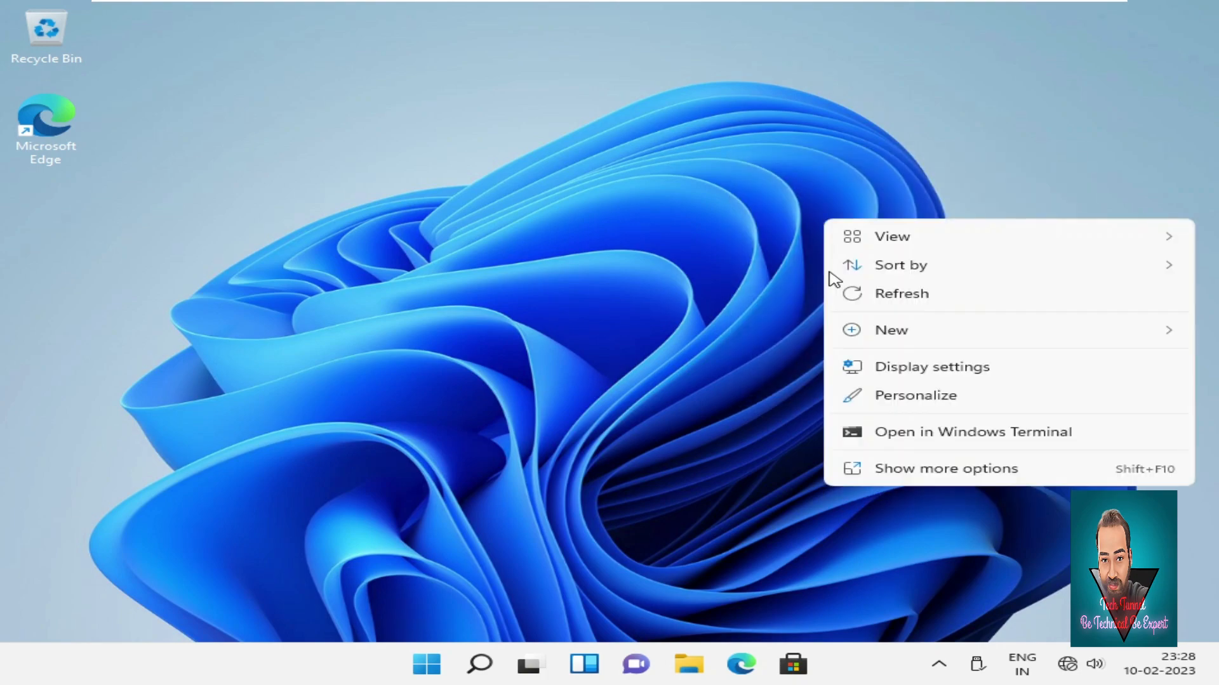
{"action": "left_click", "coordinate": [864, 293]}
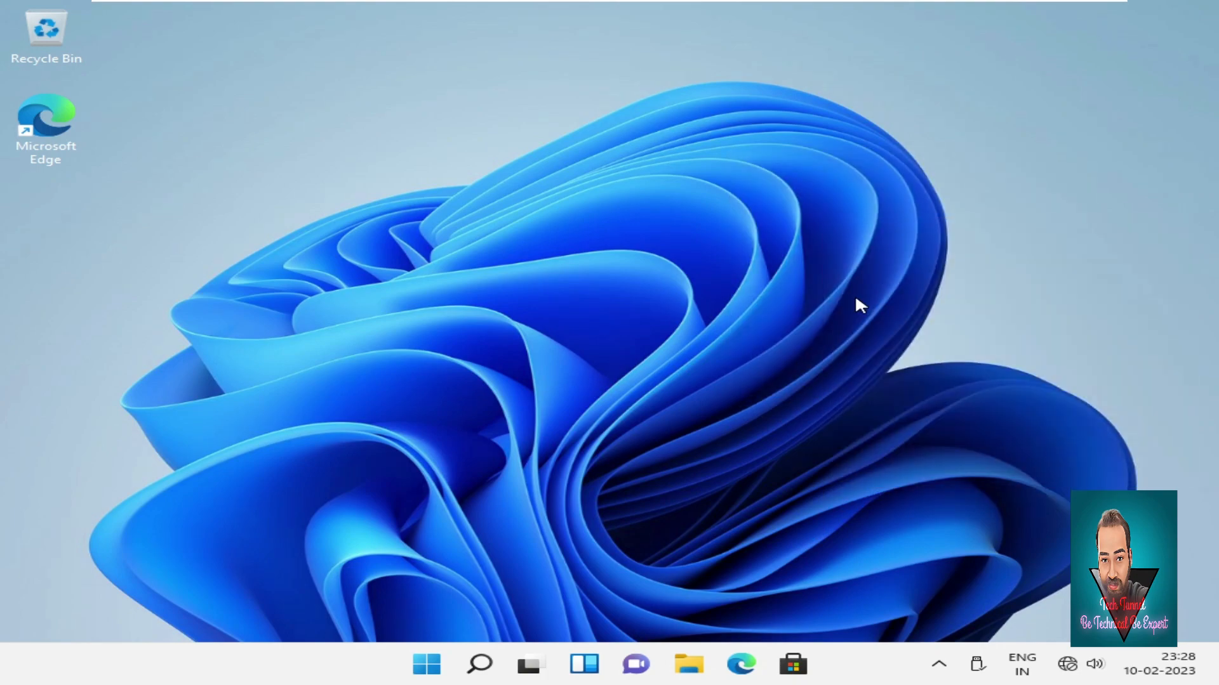
Open New Text Document from This PC > New Volume (E:) > New folder.
{"action": "left_click", "coordinate": [689, 665]}
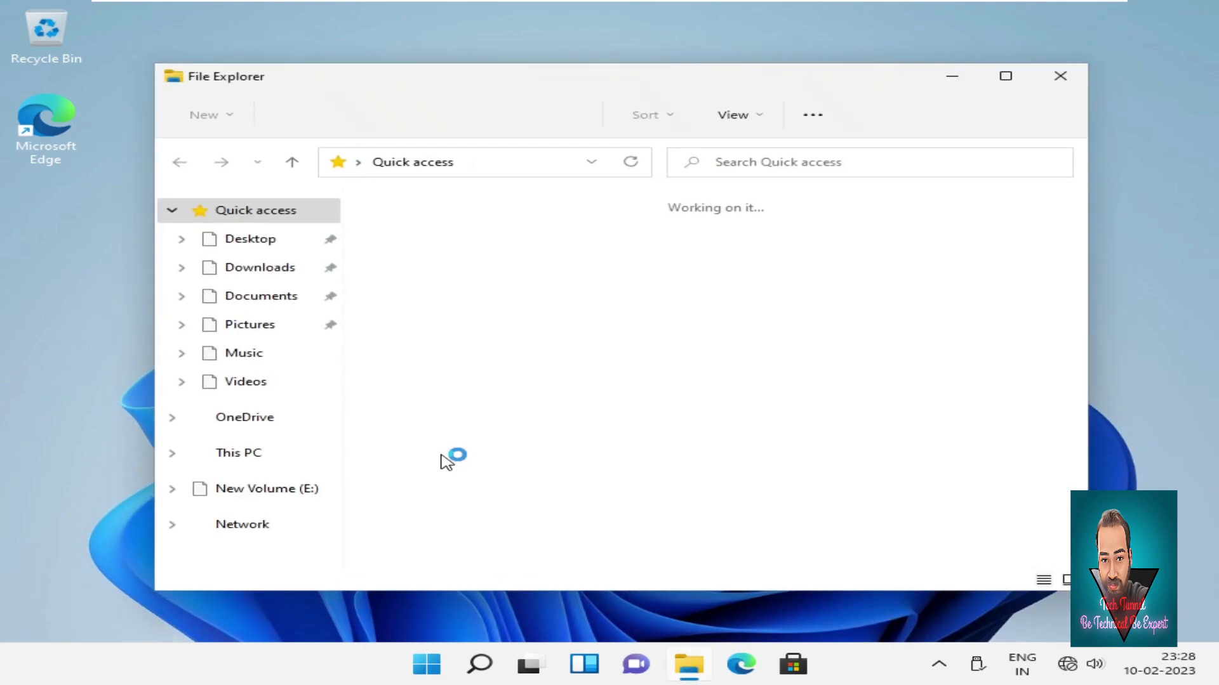
{"action": "left_click", "coordinate": [262, 461]}
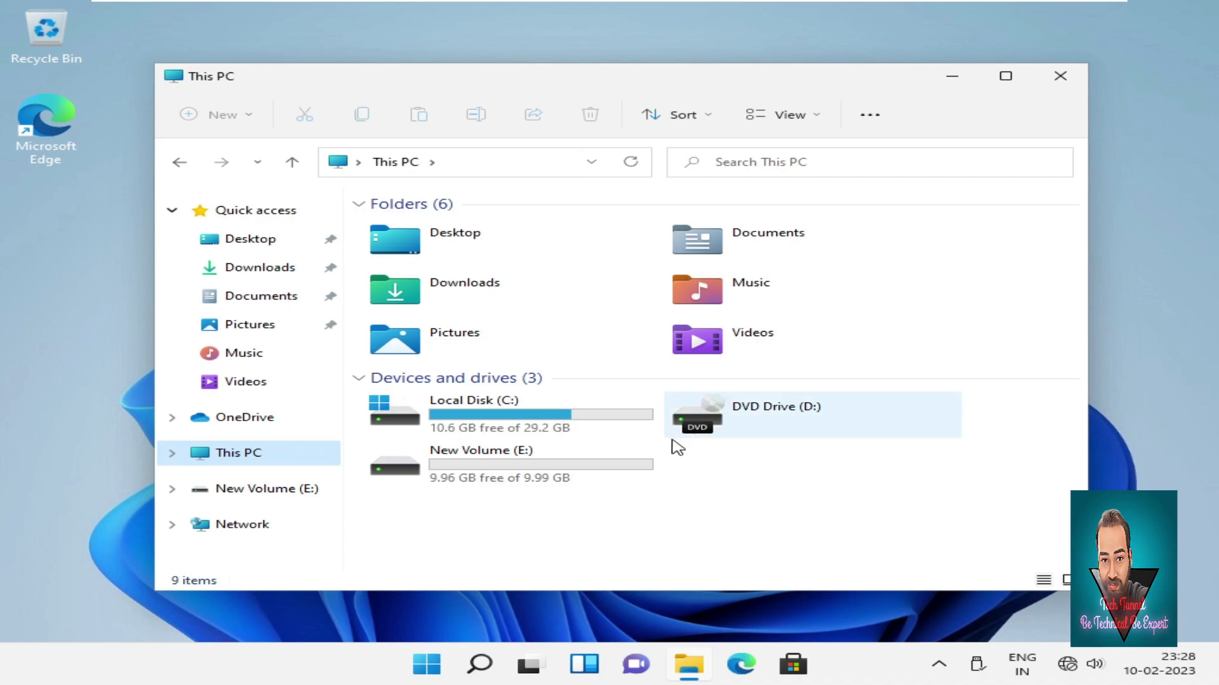
{"action": "left_click", "coordinate": [567, 475]}
{"action": "left_click", "coordinate": [567, 475]}
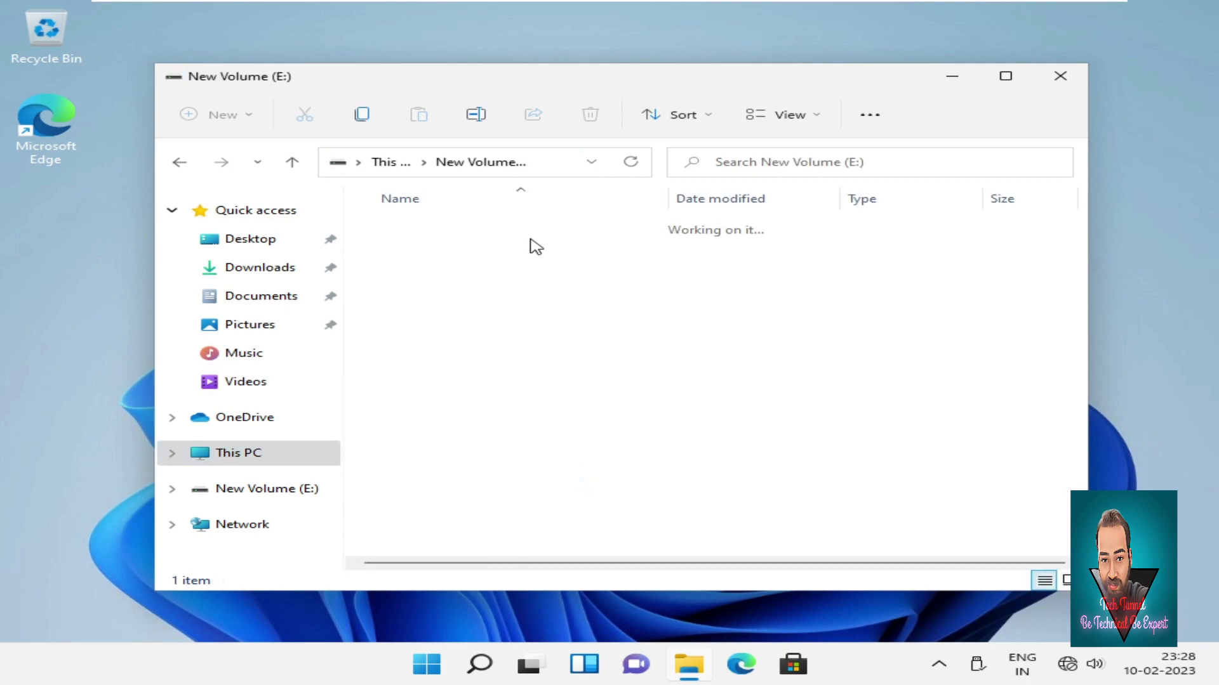
{"action": "double_click", "coordinate": [494, 237]}
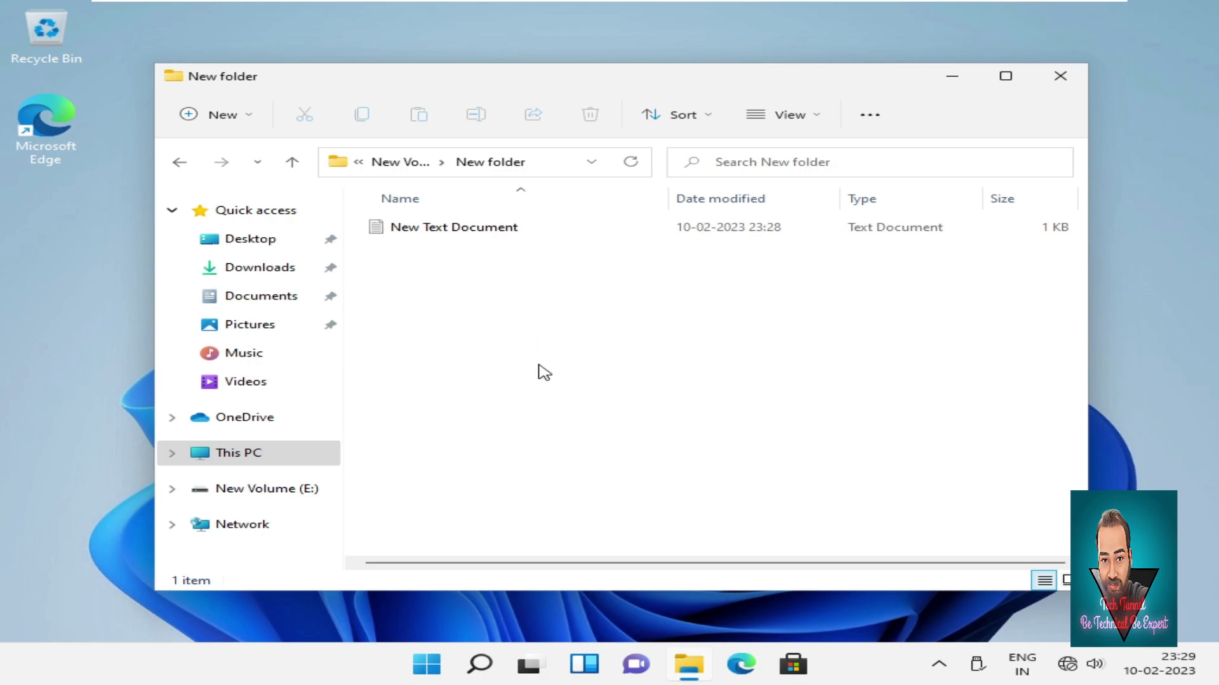
{"action": "double_click", "coordinate": [481, 238]}
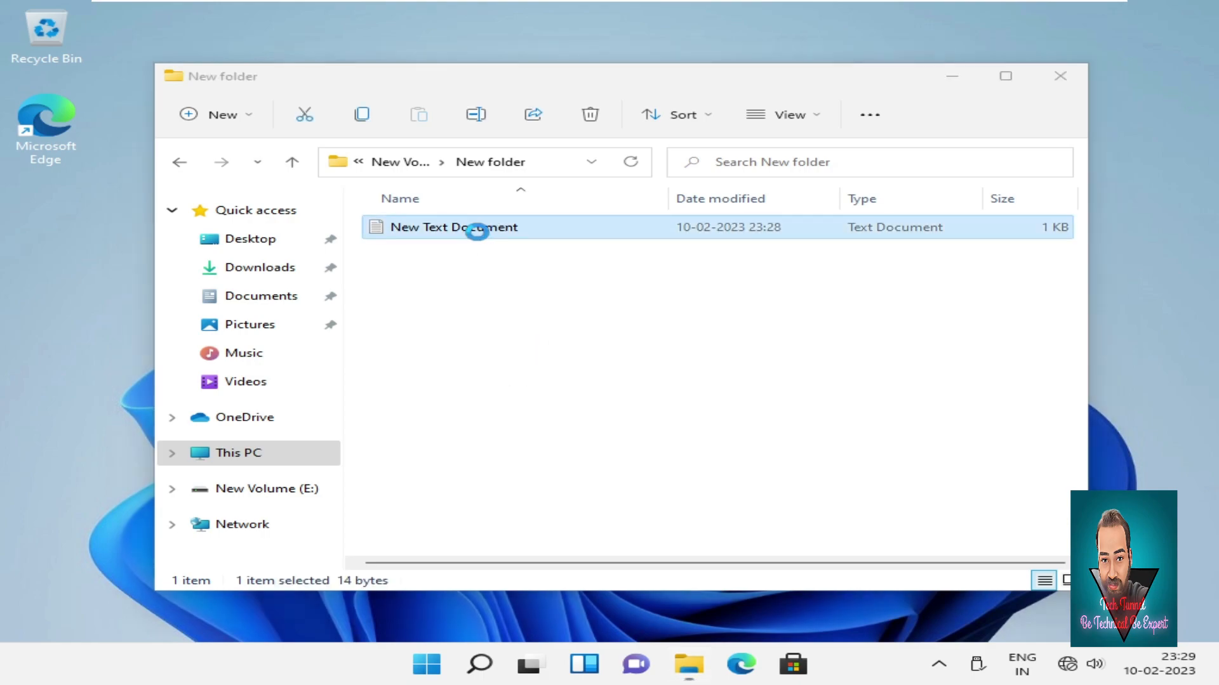
Append ',how are one' after 'hello Everyone', save the note, and close Notepad.
{"action": "left_click", "coordinate": [481, 233]}
{"action": "left_click_drag", "start_coordinate": [223, 115], "coordinate": [96, 94]}
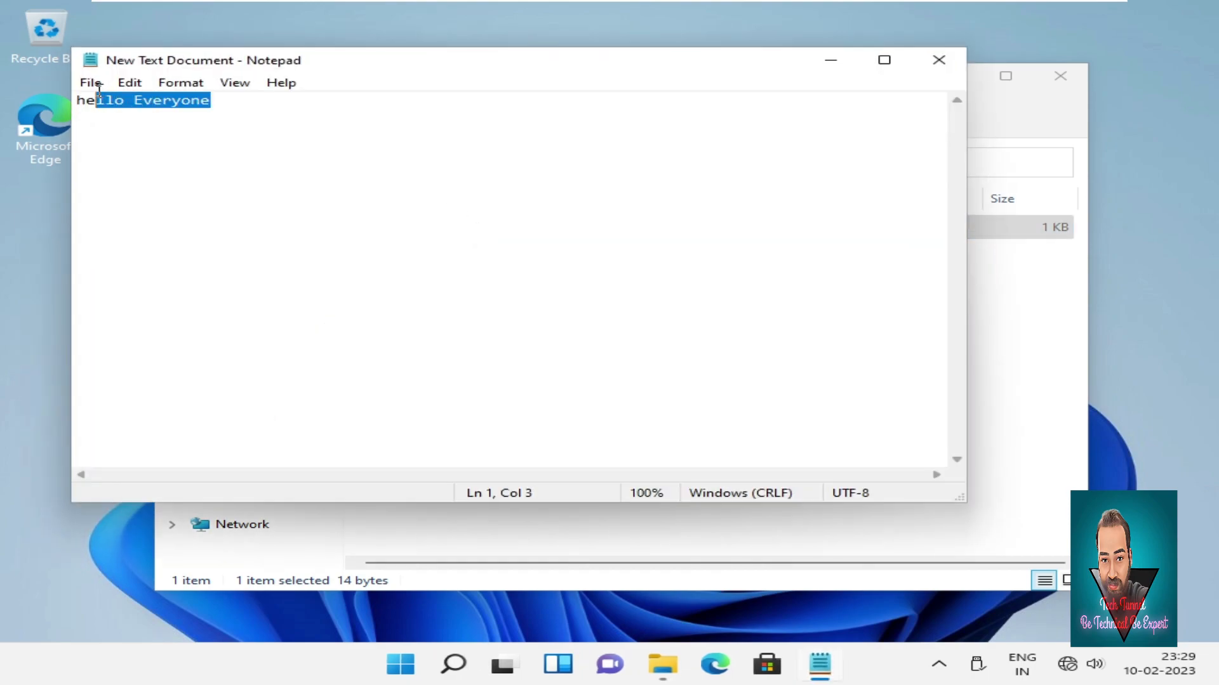
{"action": "left_click", "coordinate": [399, 203]}
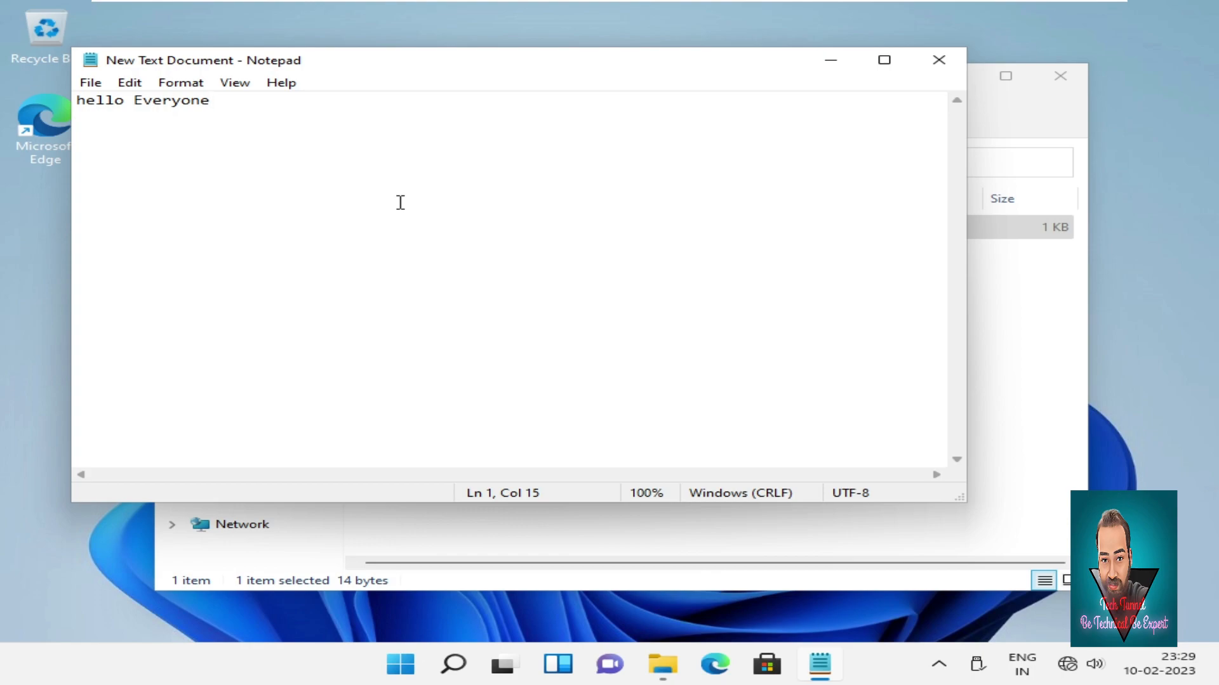
{"action": "key", "text": "Return"}
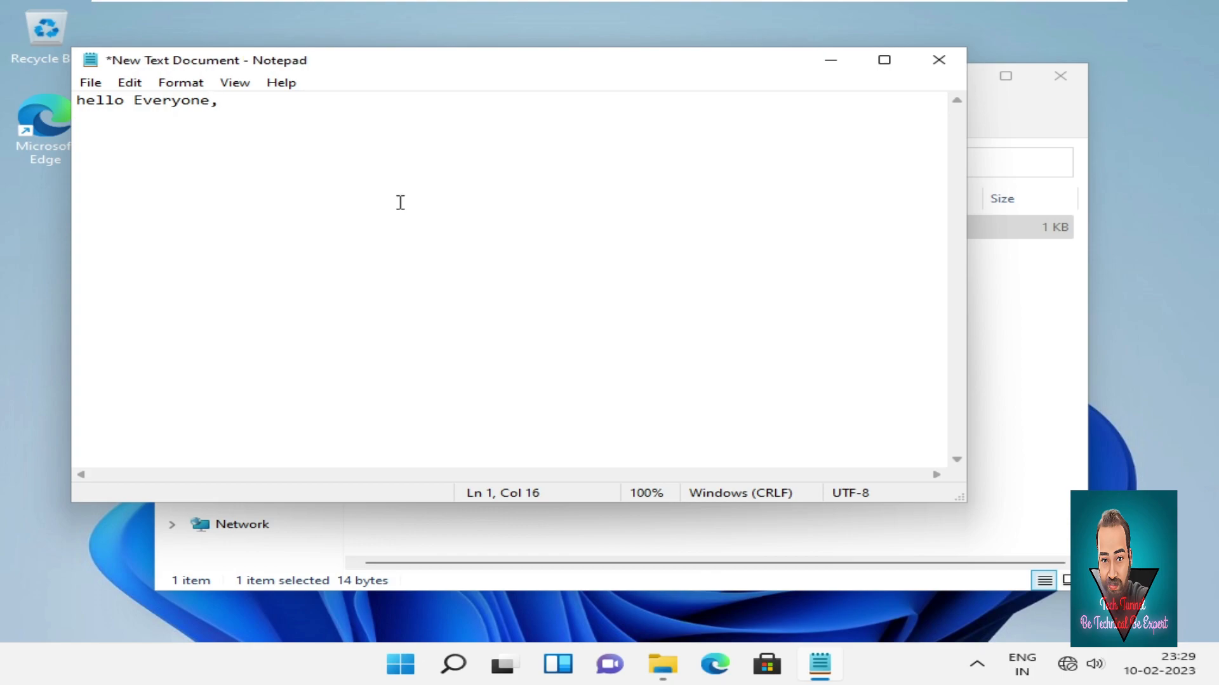
{"action": "type", "text": "how"}
{"action": "type", "text": "are one"}
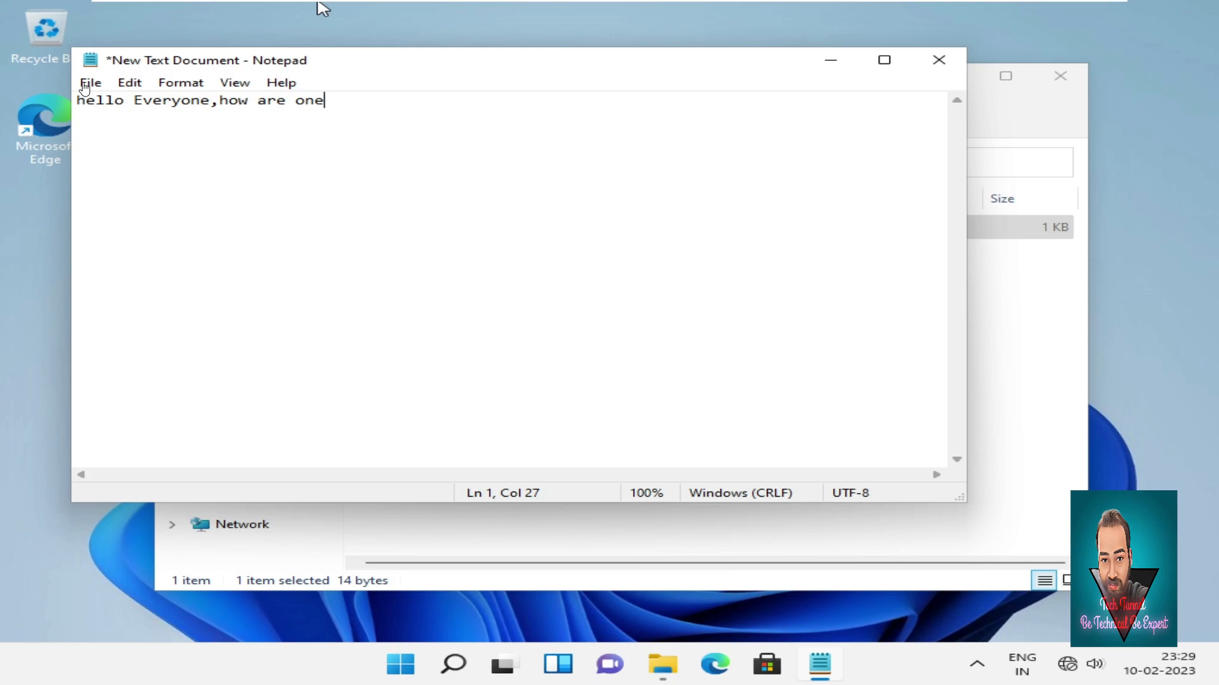
{"action": "left_click", "coordinate": [366, 355]}
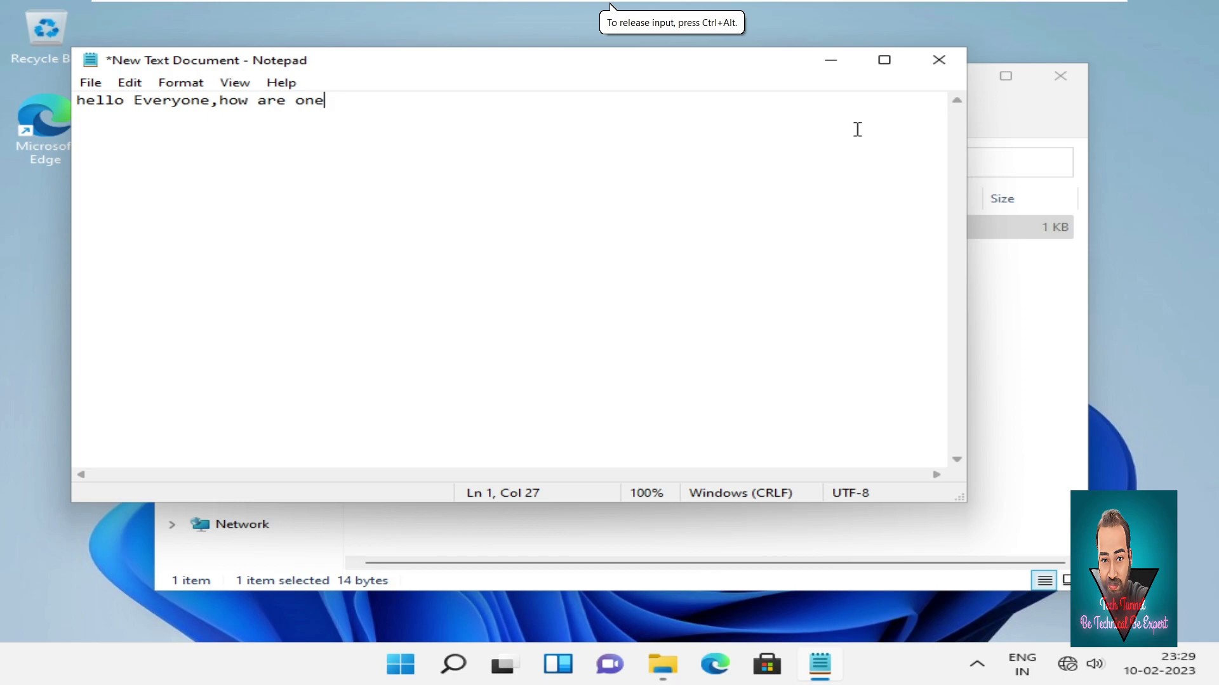
{"action": "key", "text": "ctrl+s"}
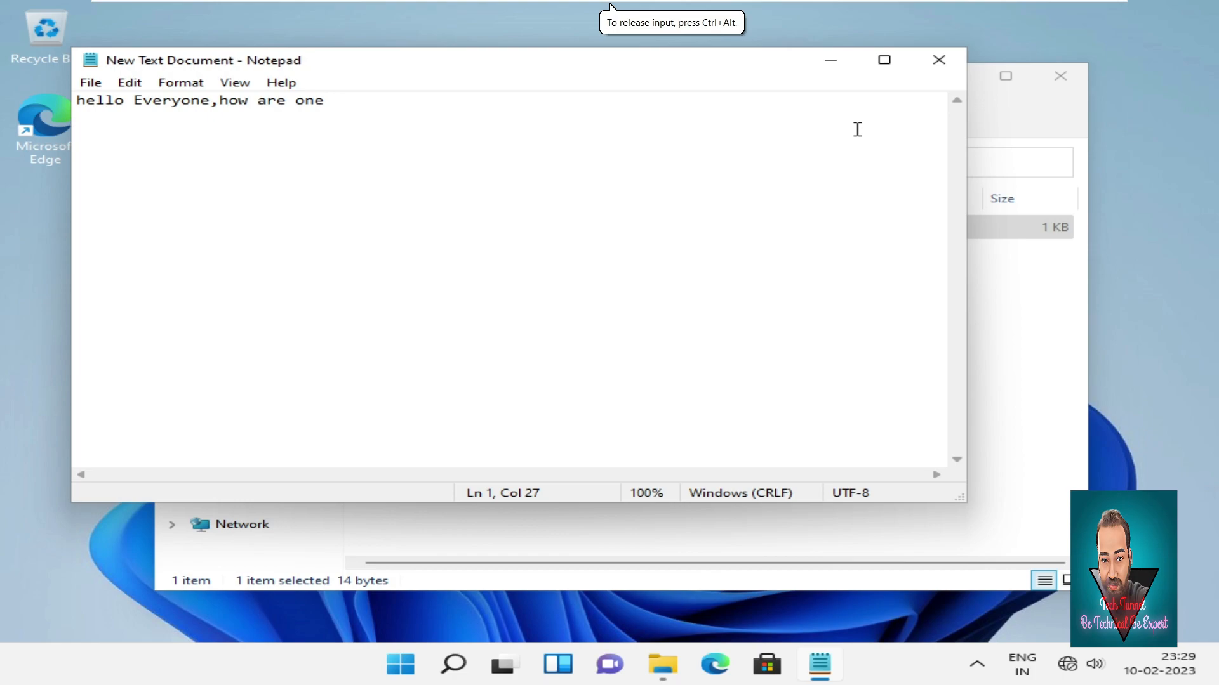
{"action": "left_click", "coordinate": [941, 62]}
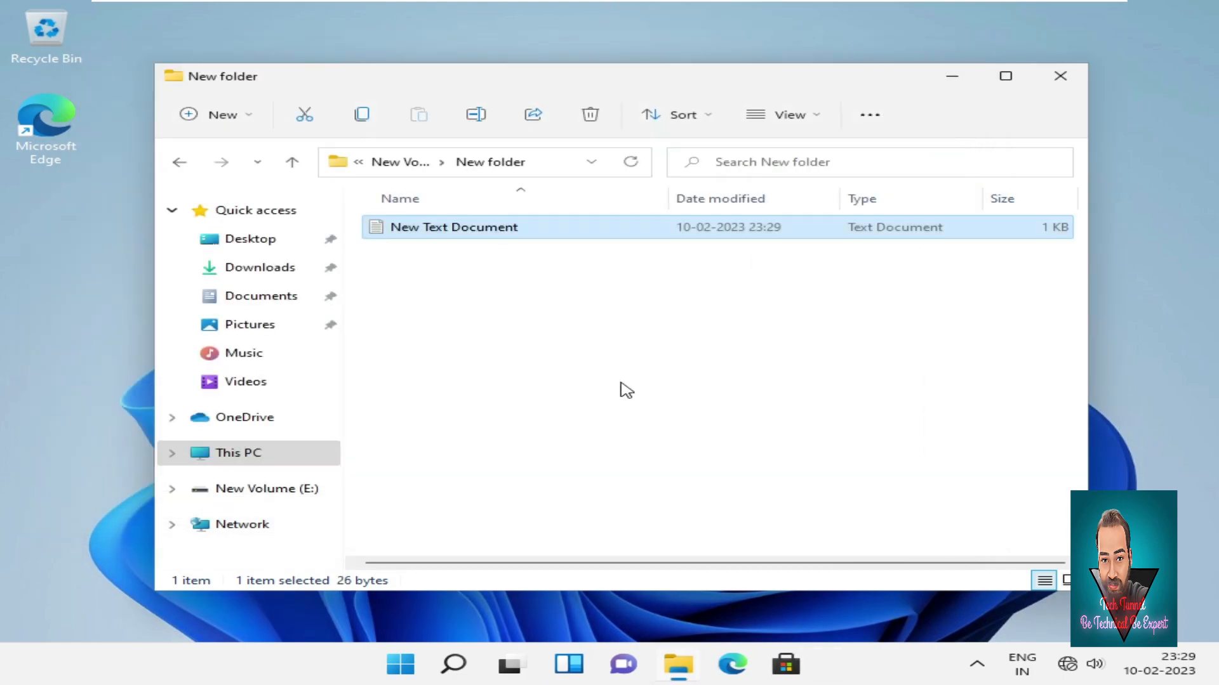
Create a subfolder with the default name inside New folder.
{"action": "right_click", "coordinate": [592, 329]}
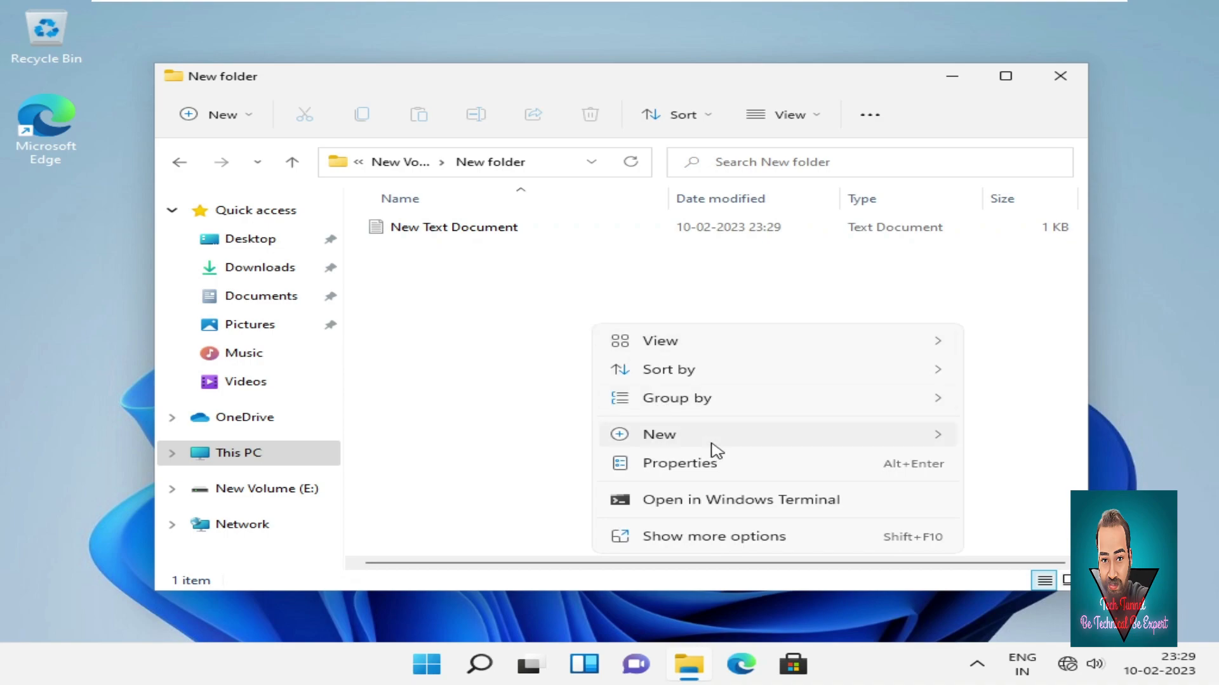
{"action": "mouse_move", "coordinate": [711, 444]}
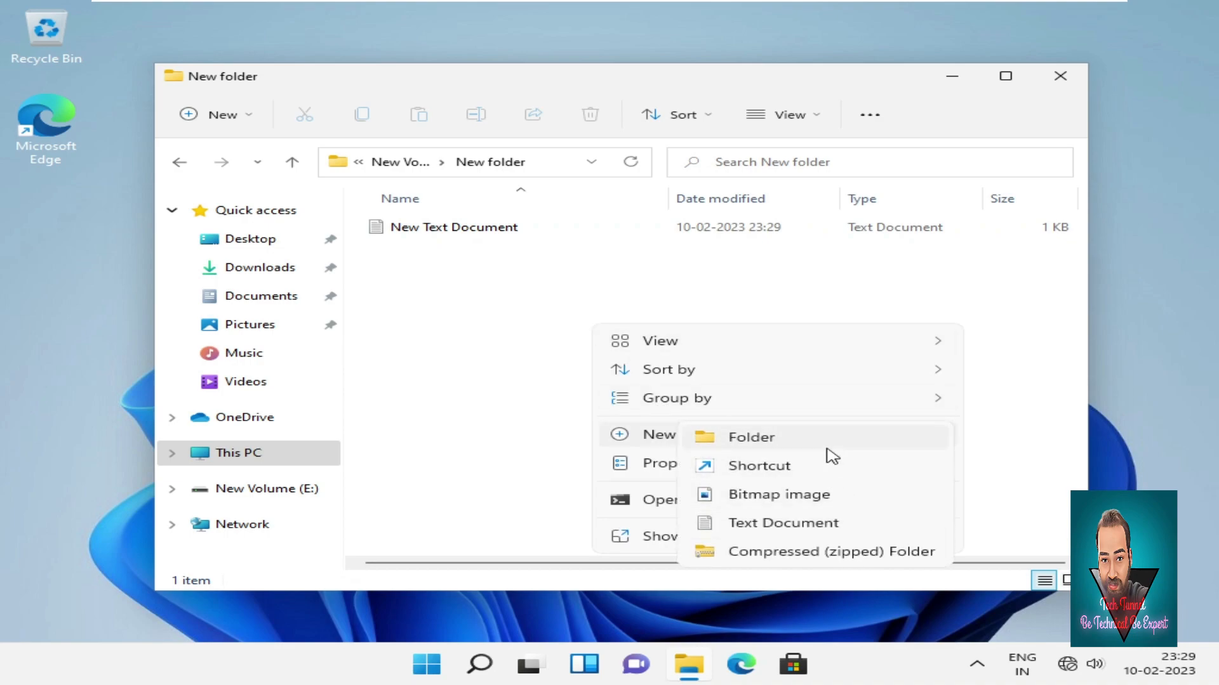
{"action": "left_click", "coordinate": [816, 442]}
{"action": "left_click", "coordinate": [543, 378]}
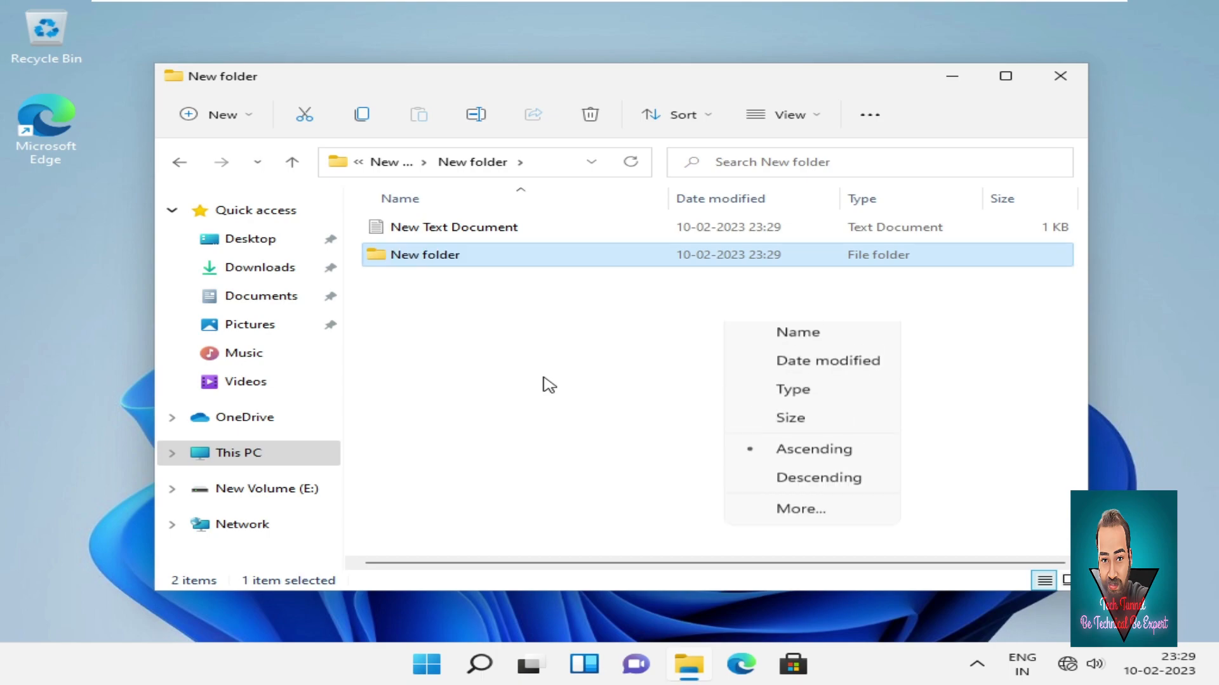
{"action": "left_click", "coordinate": [544, 378]}
{"action": "right_click", "coordinate": [543, 382]}
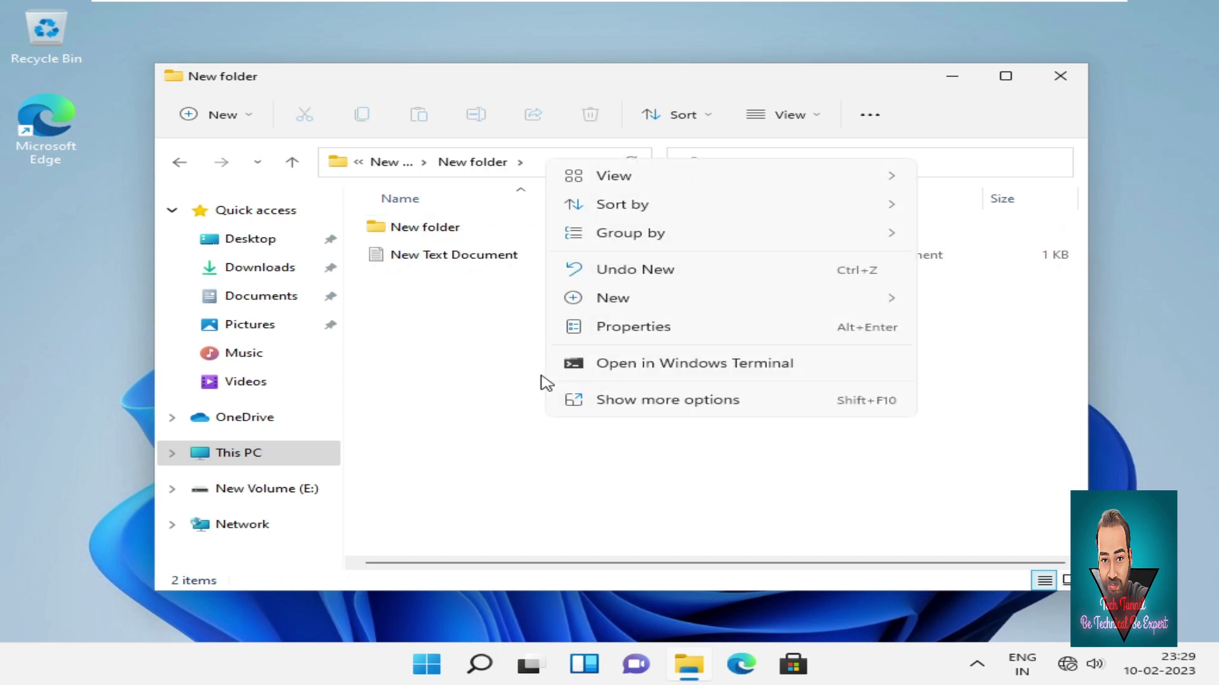
{"action": "left_click", "coordinate": [498, 395]}
Go back to This PC, reopen New Volume (E:) to check New folder, then close File Explorer.
{"action": "left_click", "coordinate": [176, 163]}
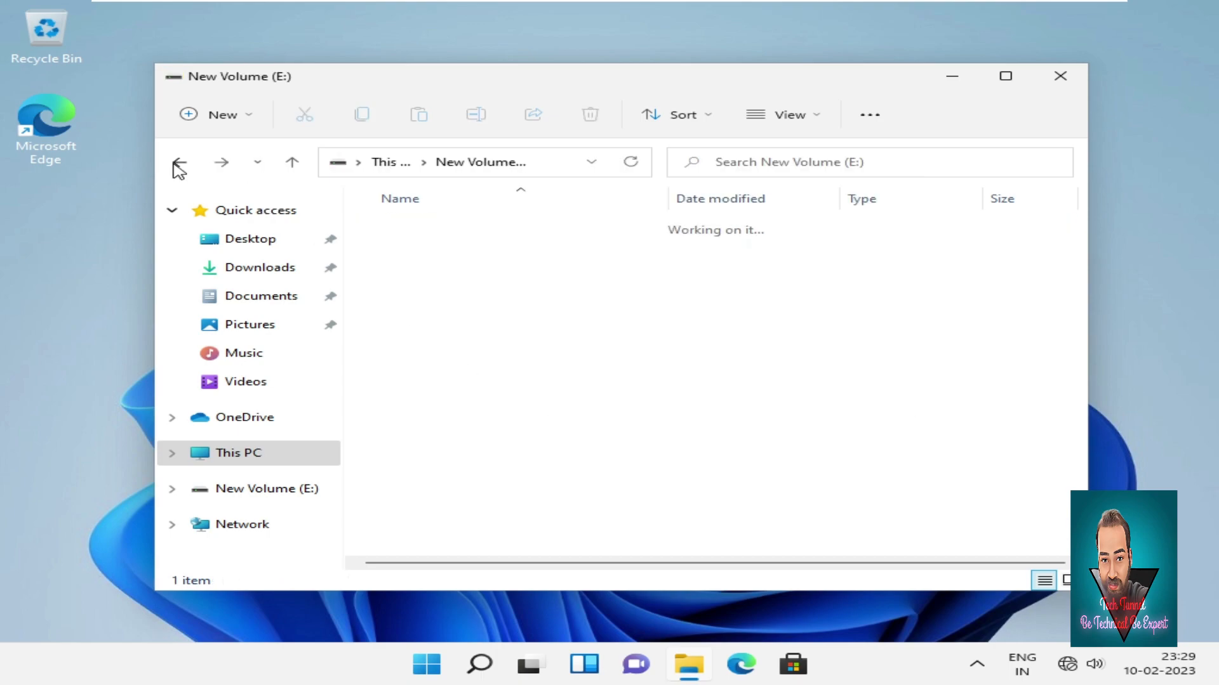
{"action": "left_click", "coordinate": [175, 163]}
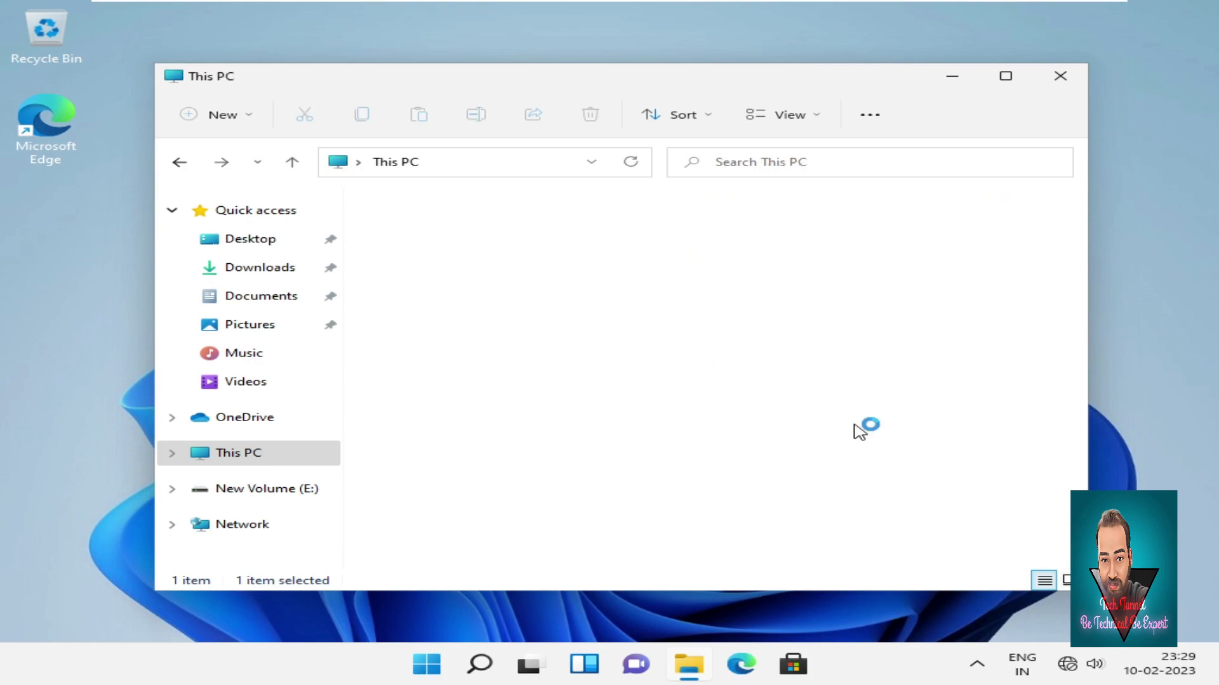
{"action": "left_click", "coordinate": [613, 503]}
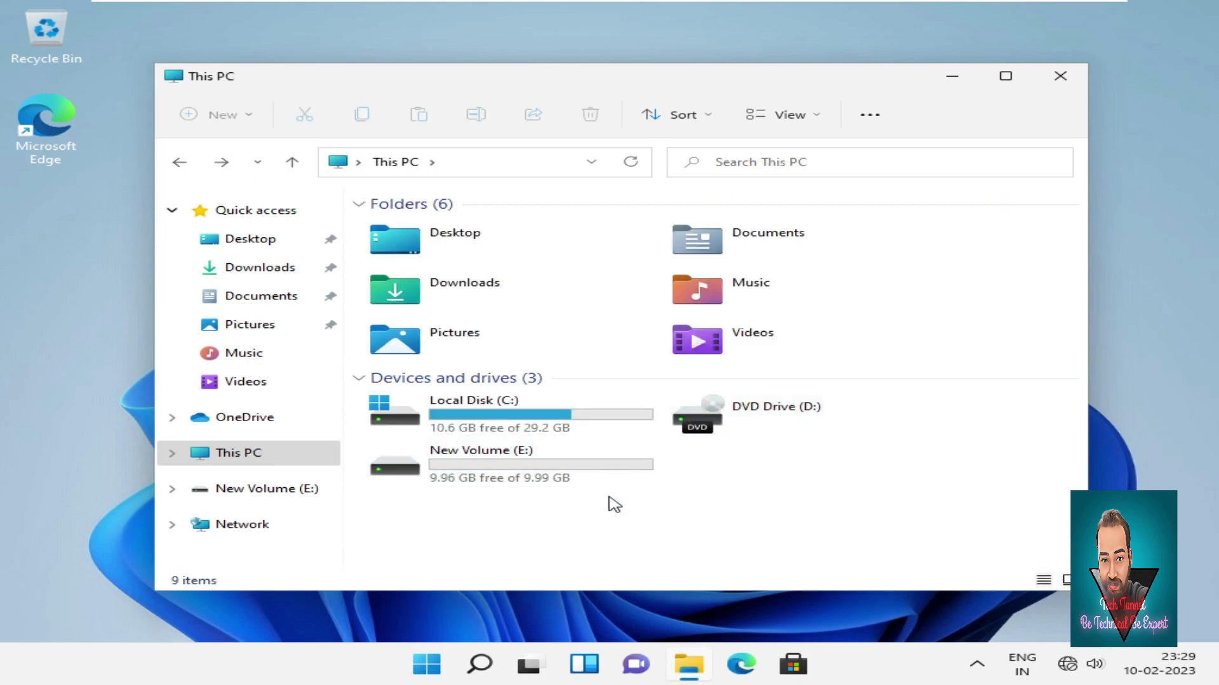
{"action": "double_click", "coordinate": [611, 487]}
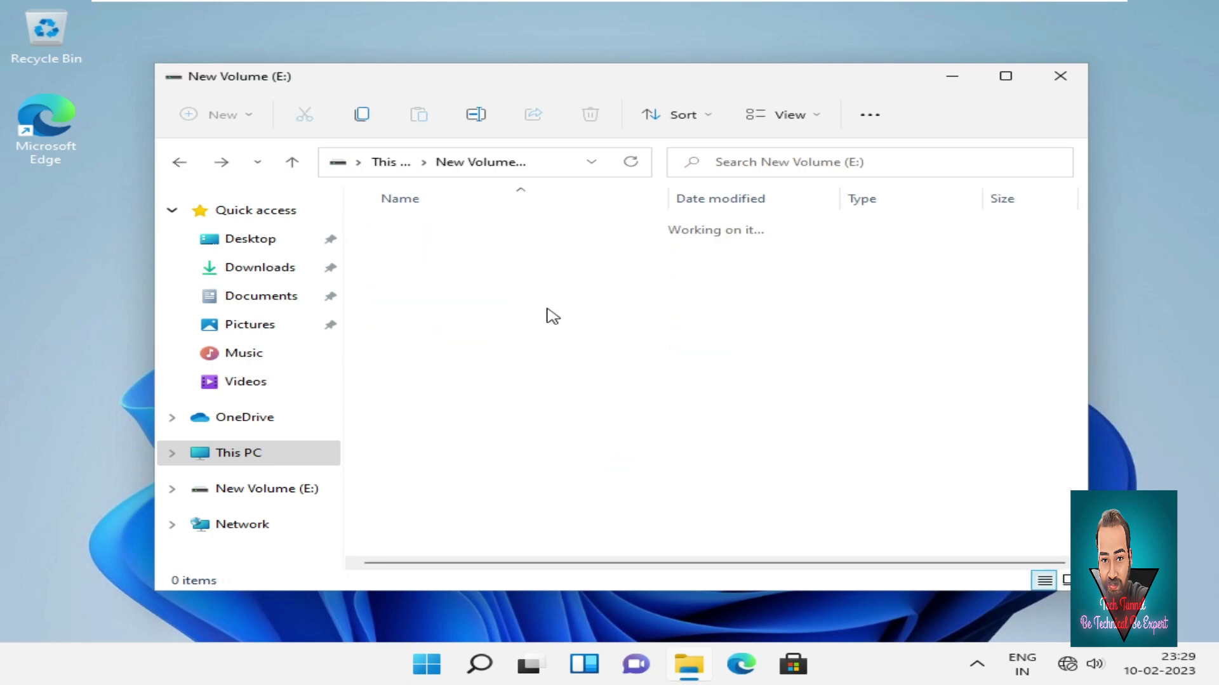
{"action": "left_click_drag", "start_coordinate": [519, 326], "coordinate": [416, 210]}
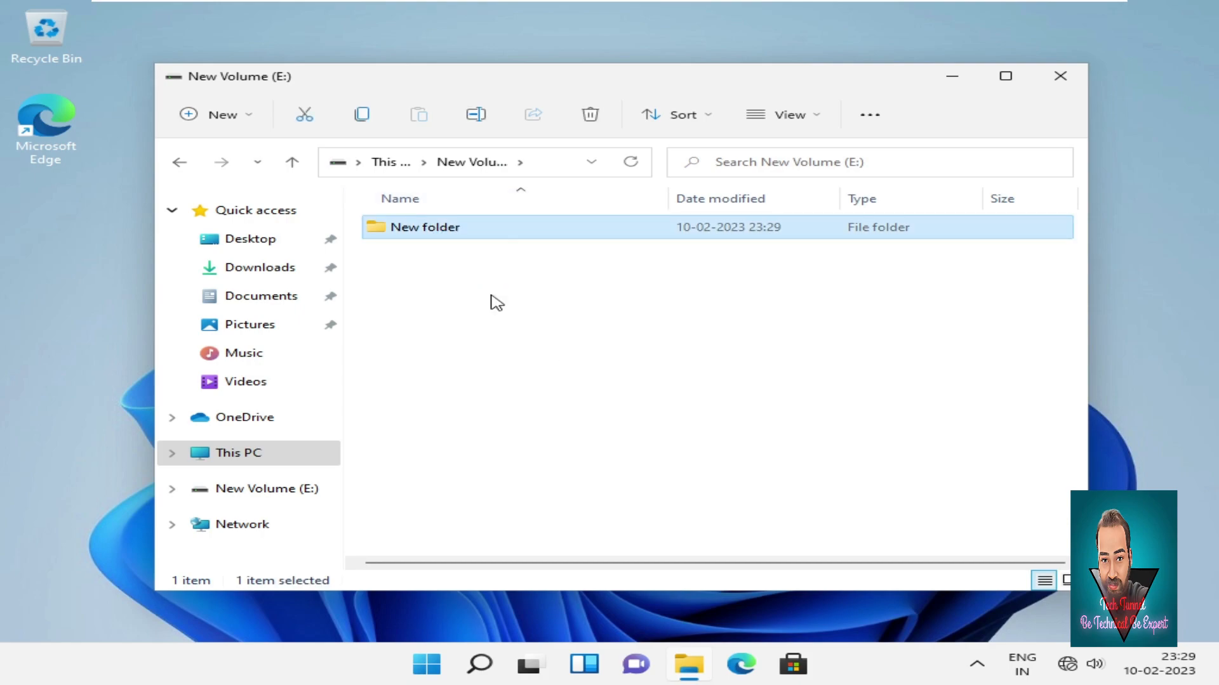
{"action": "left_click", "coordinate": [1083, 82]}
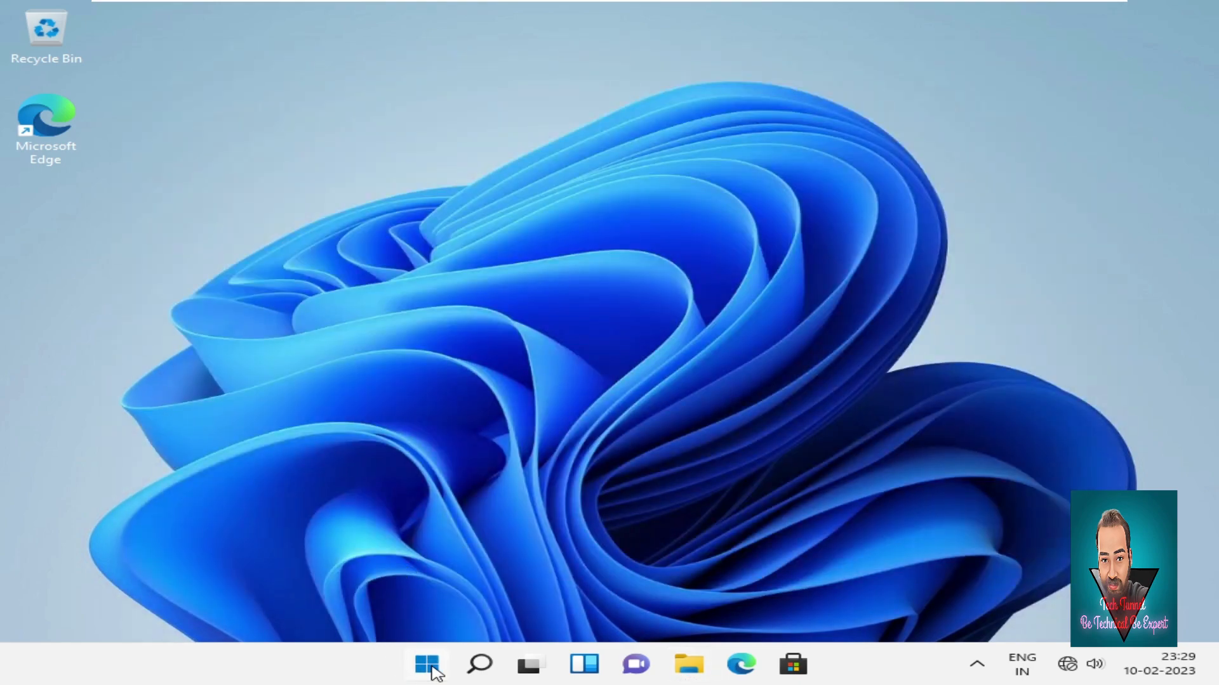
Switch back to the first user account and sign in with its password.
{"action": "left_click", "coordinate": [436, 673]}
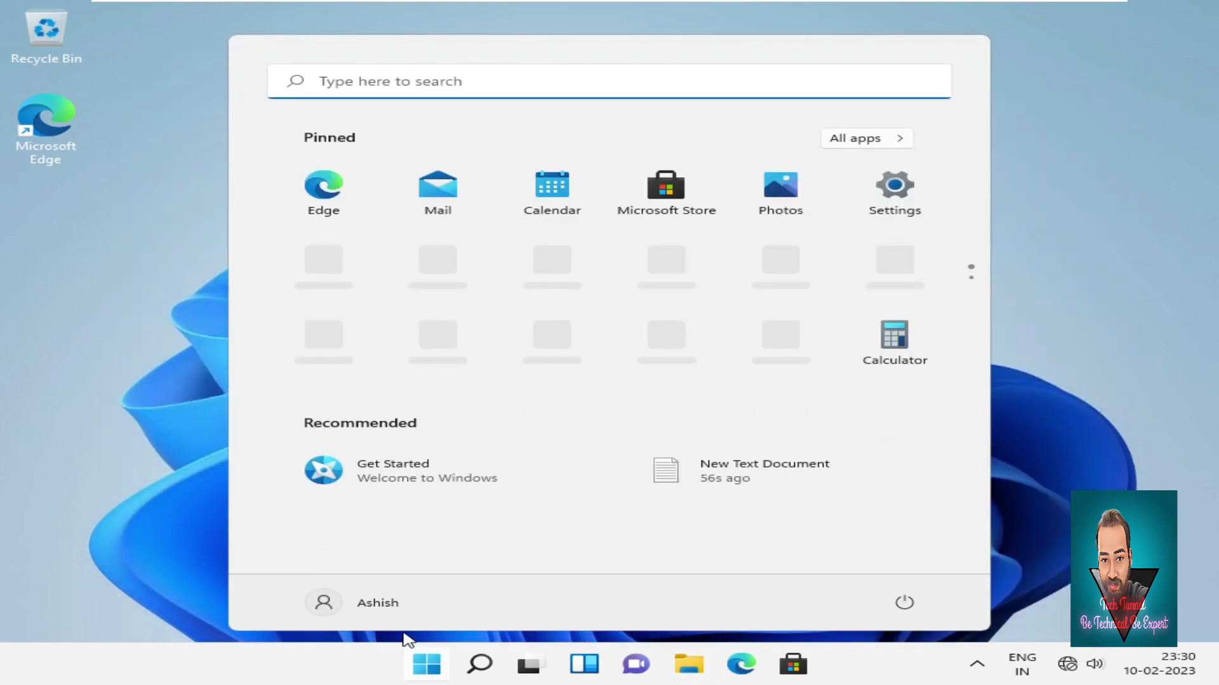
{"action": "left_click", "coordinate": [377, 616]}
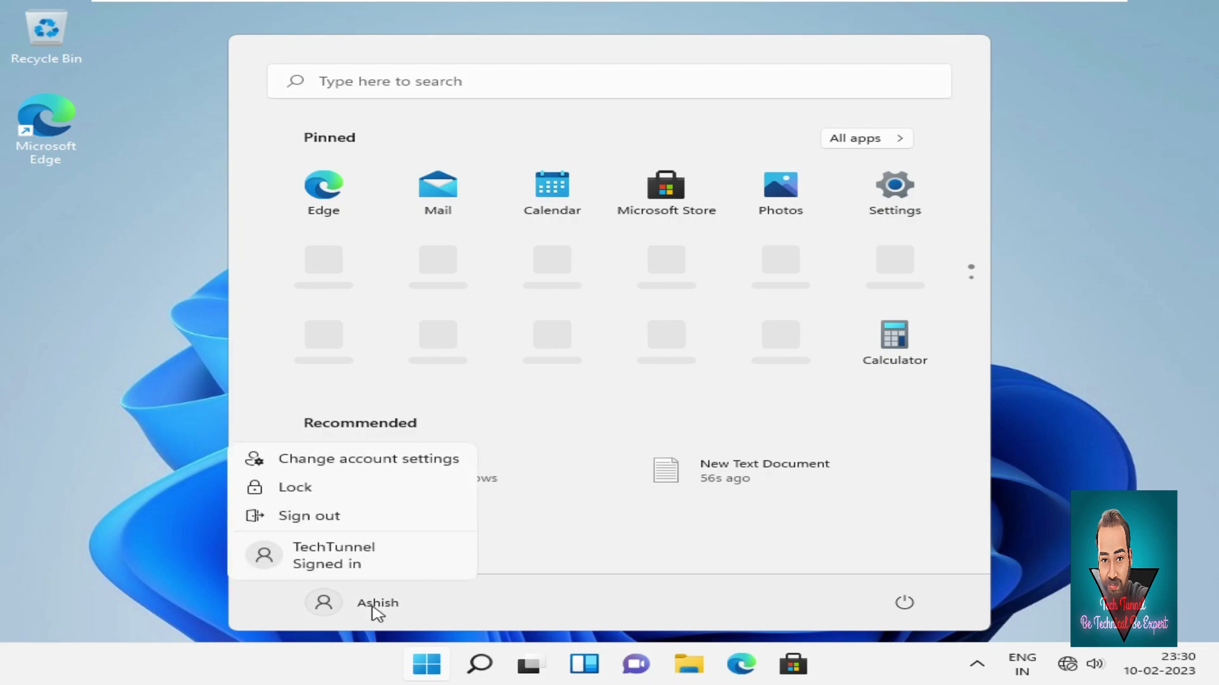
{"action": "left_click", "coordinate": [361, 550]}
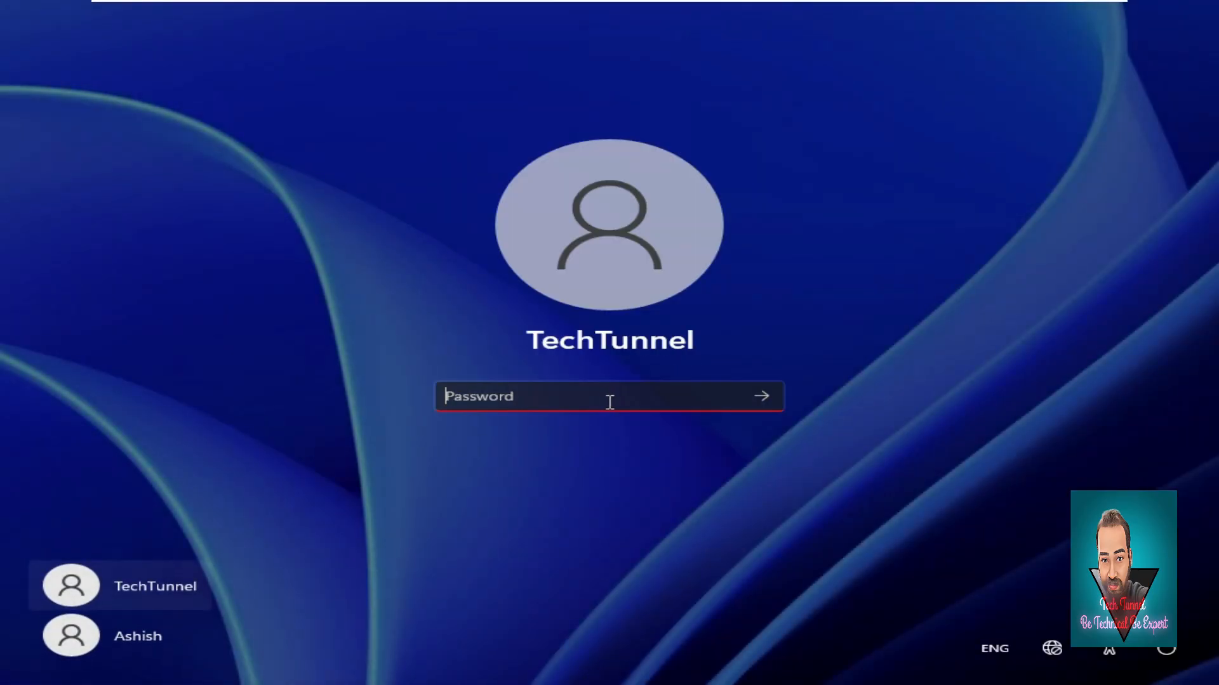
{"action": "type", "text": "••••"}
{"action": "key", "text": "Return"}
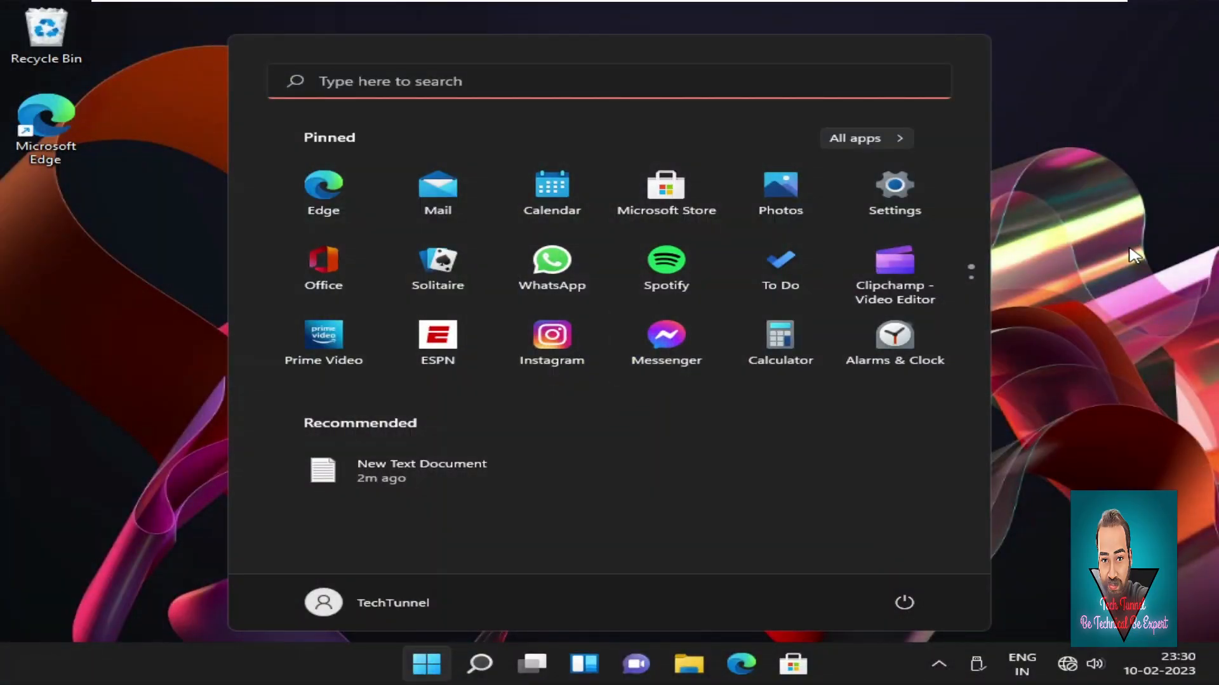
Open New Volume (E:) through This PC in File Explorer and select New folder.
{"action": "left_click", "coordinate": [1066, 262]}
{"action": "left_click", "coordinate": [705, 670]}
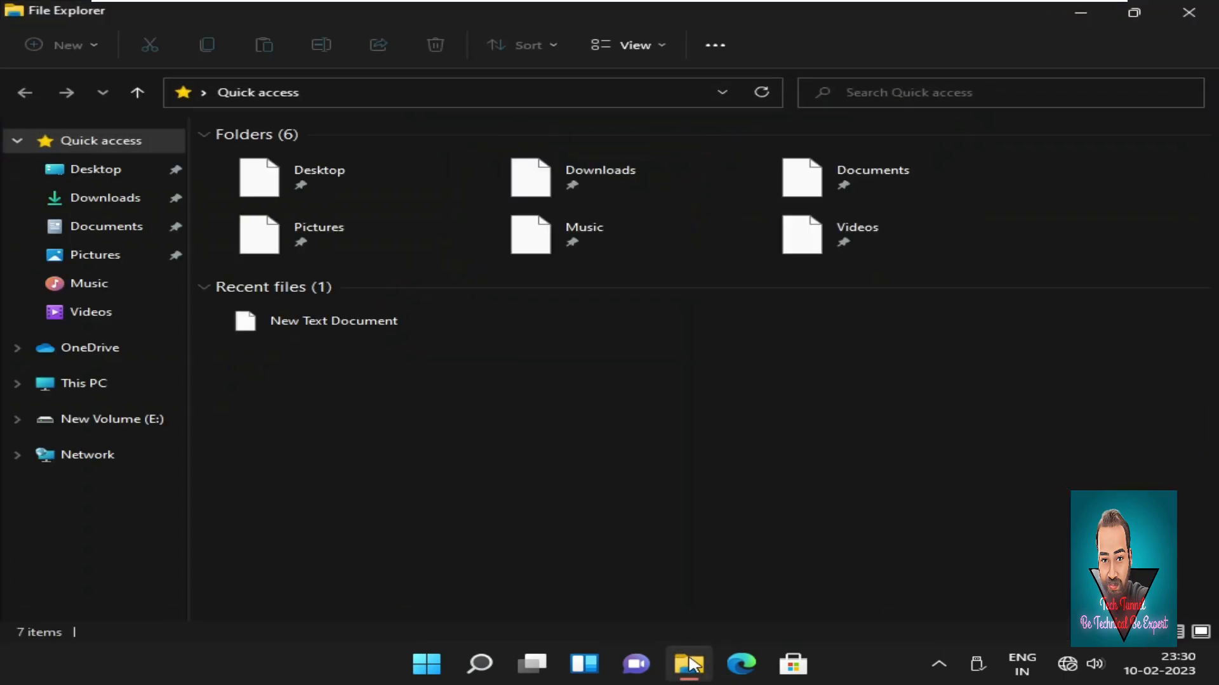
{"action": "left_click", "coordinate": [82, 394]}
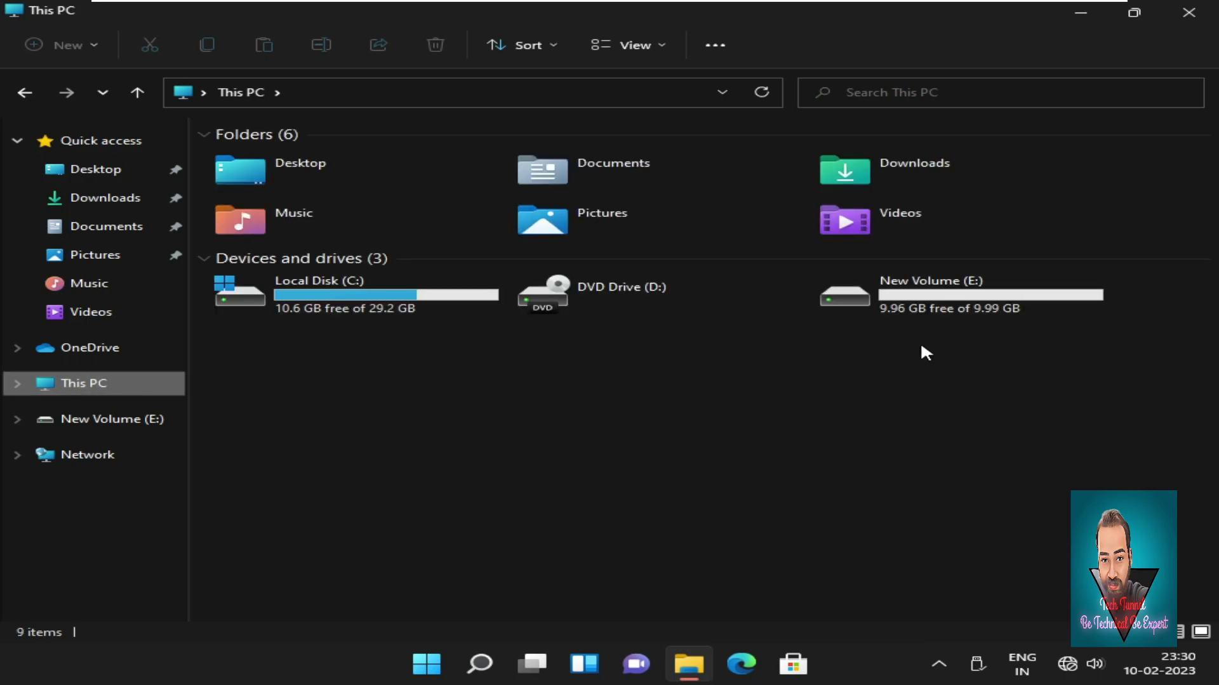
{"action": "double_click", "coordinate": [994, 307]}
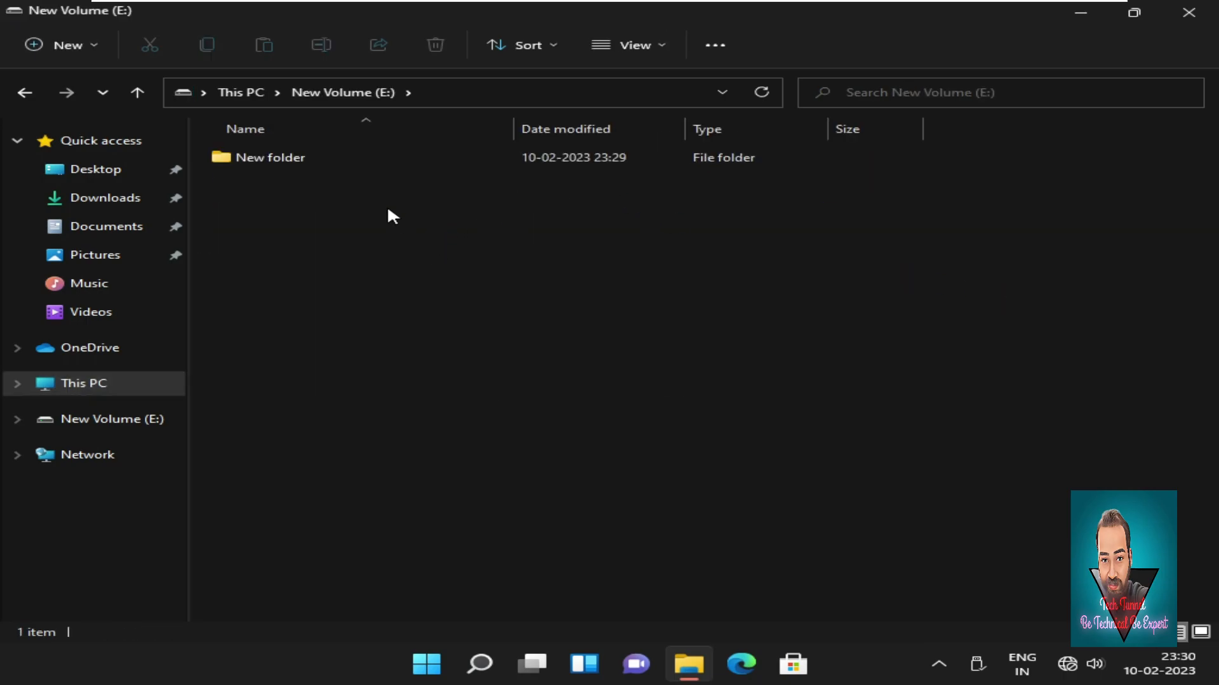
{"action": "left_click", "coordinate": [321, 168]}
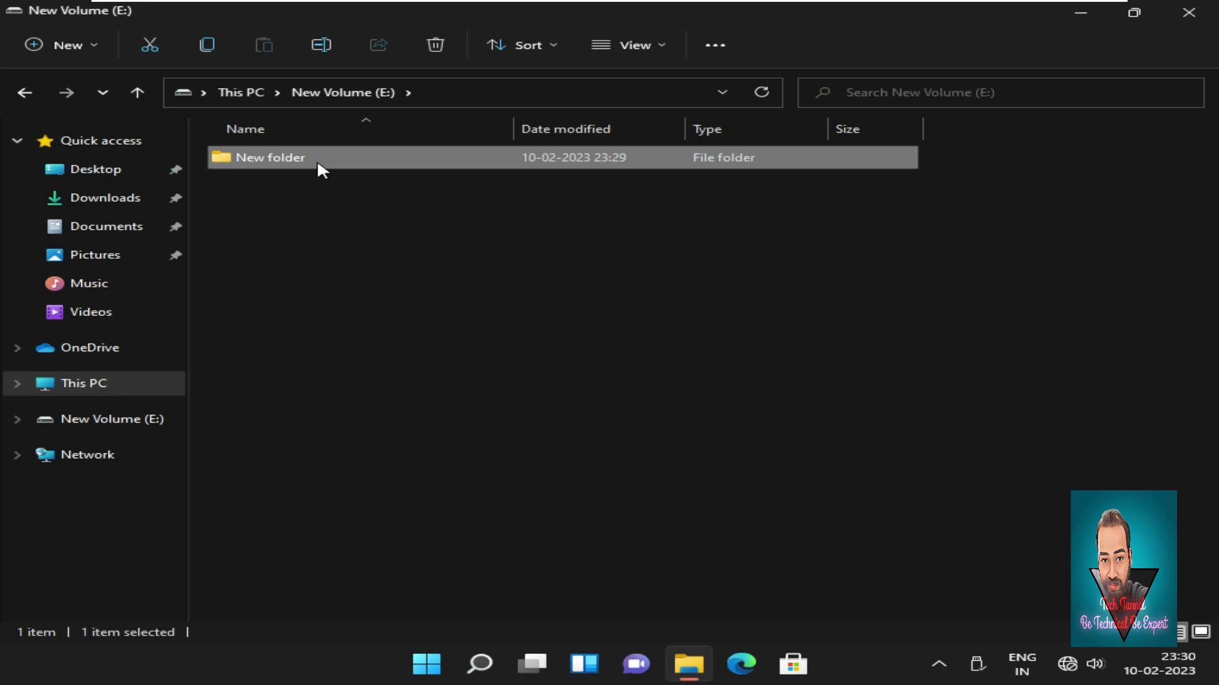
Reach the add-user dialog via New folder's Properties > Security > Edit > Add.
{"action": "right_click", "coordinate": [318, 167]}
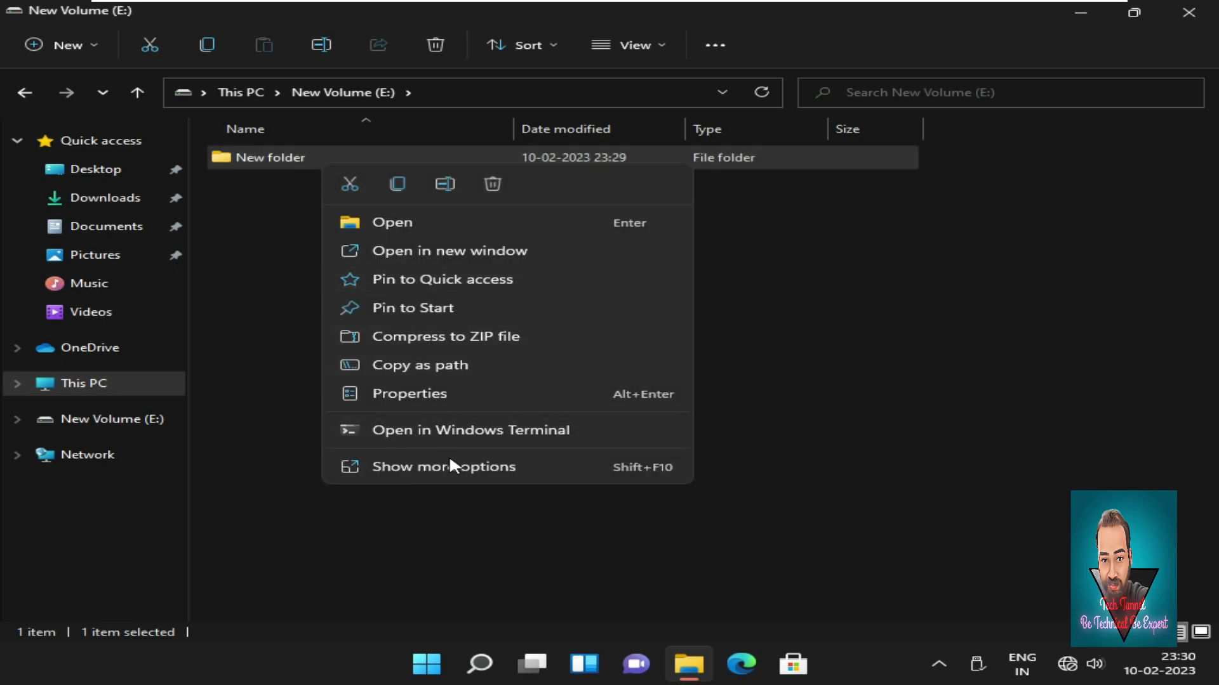
{"action": "left_click", "coordinate": [426, 398]}
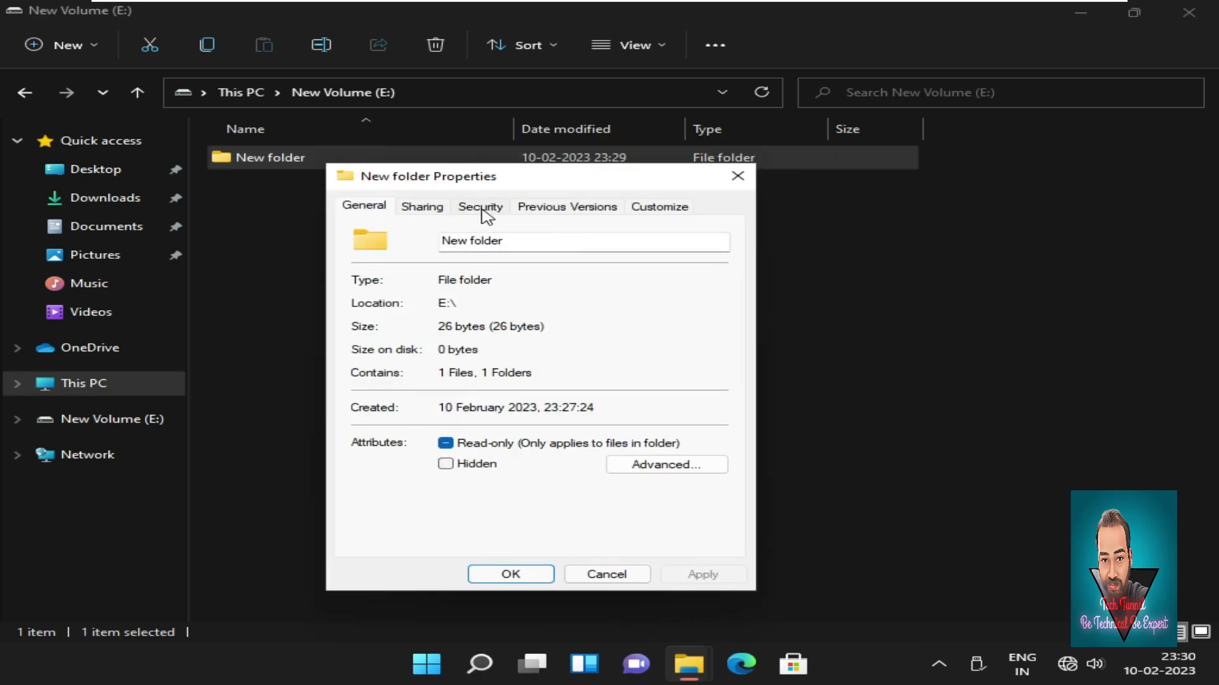
{"action": "left_click", "coordinate": [481, 207]}
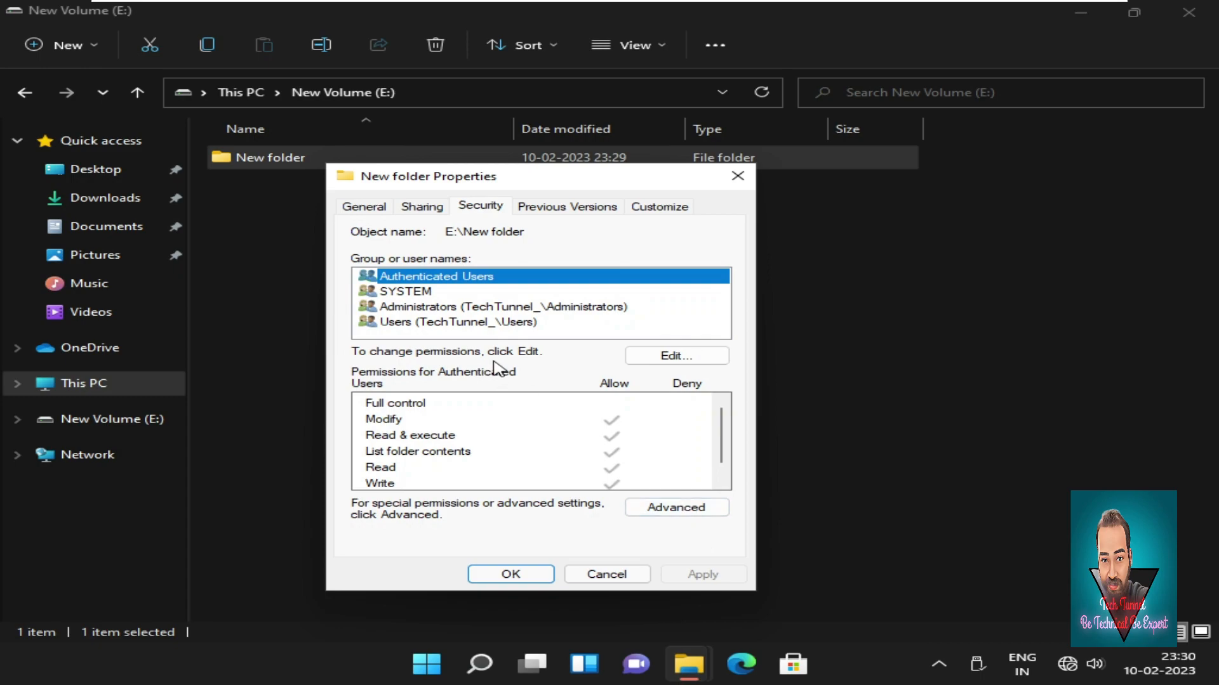
{"action": "left_click", "coordinate": [678, 355]}
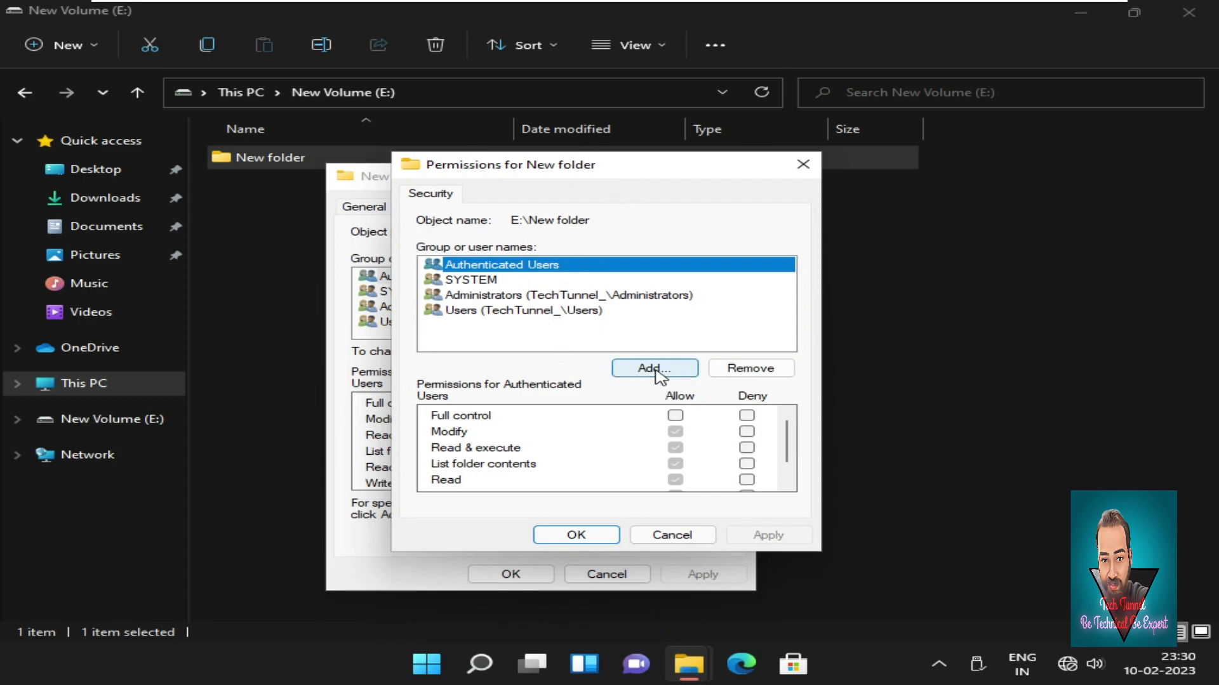
{"action": "left_click", "coordinate": [658, 371]}
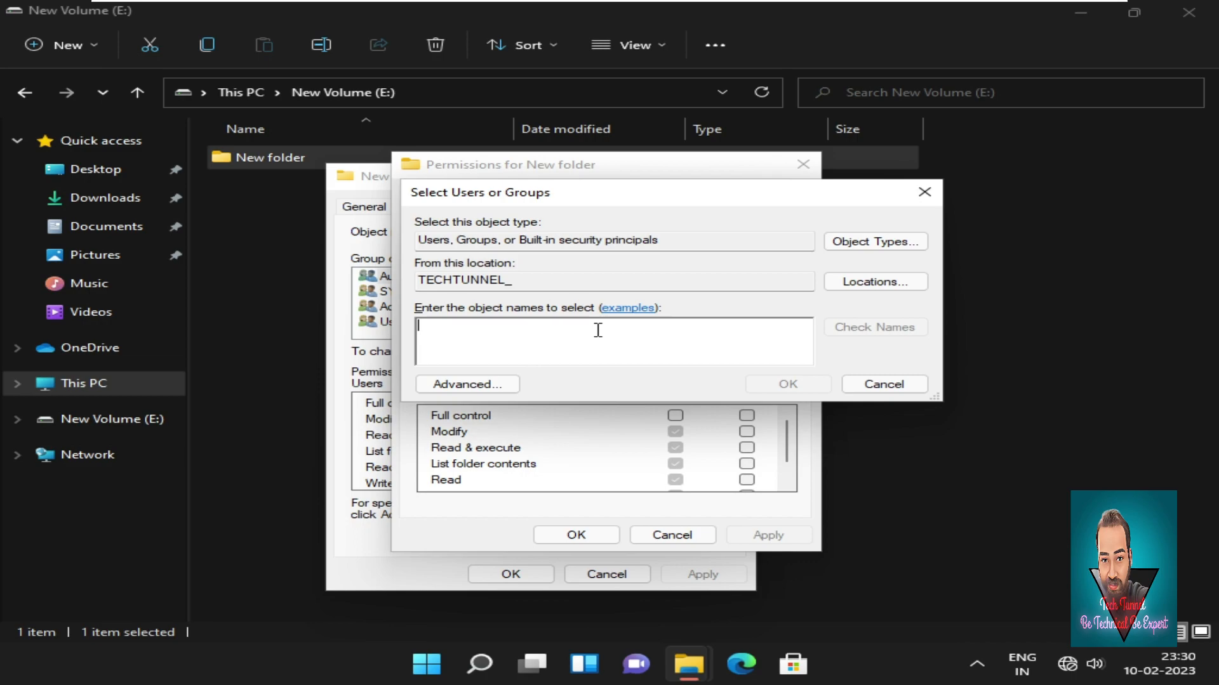
Add the other local user account to New folder's permission list, resolving its name with Check Names.
{"action": "type", "text": "as"}
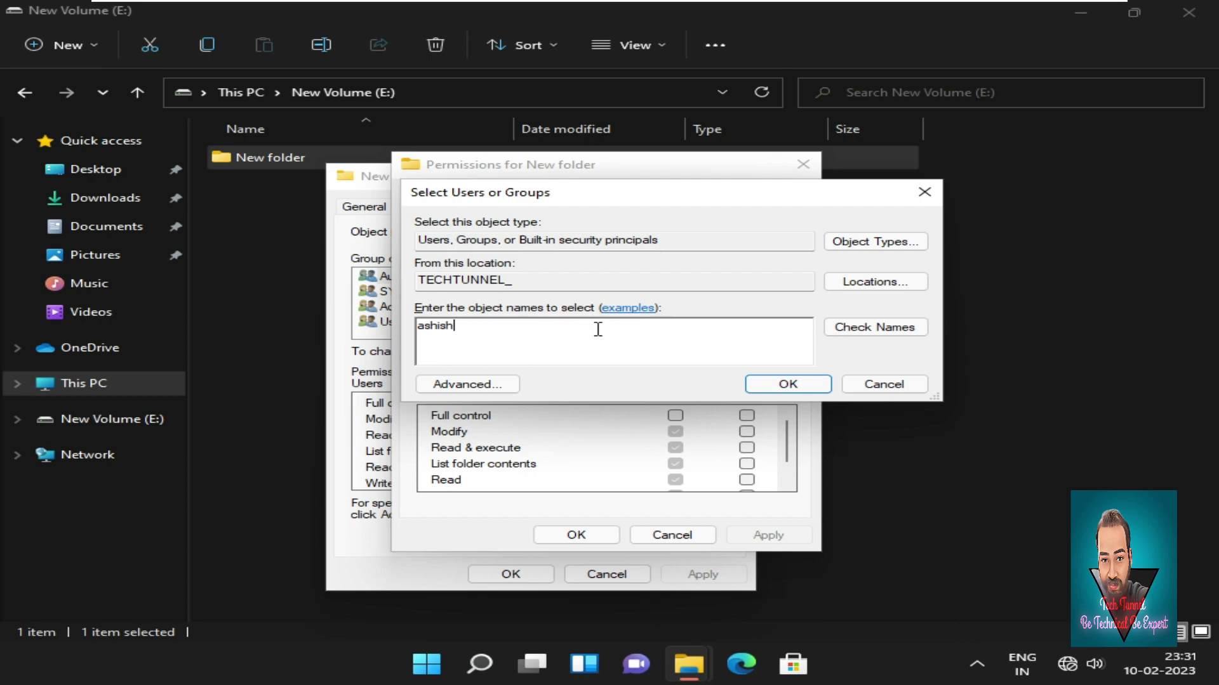
{"action": "type", "text": "hish"}
{"action": "left_click", "coordinate": [886, 327]}
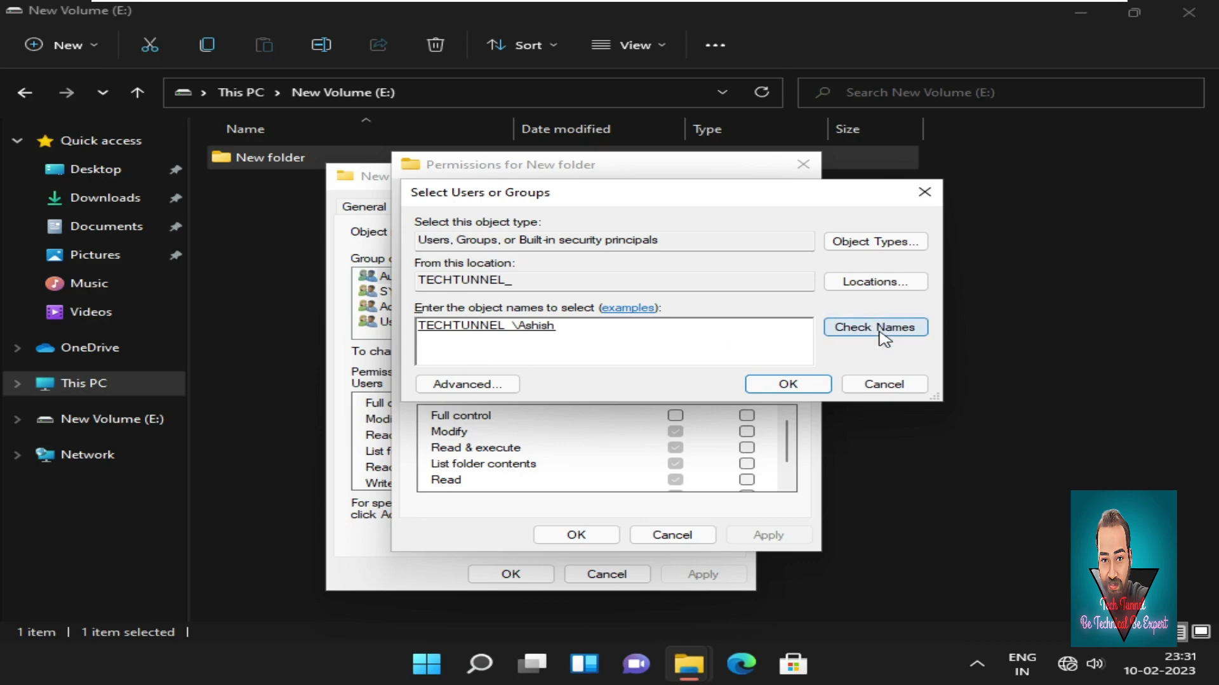
{"action": "left_click_drag", "start_coordinate": [591, 342], "coordinate": [434, 334]}
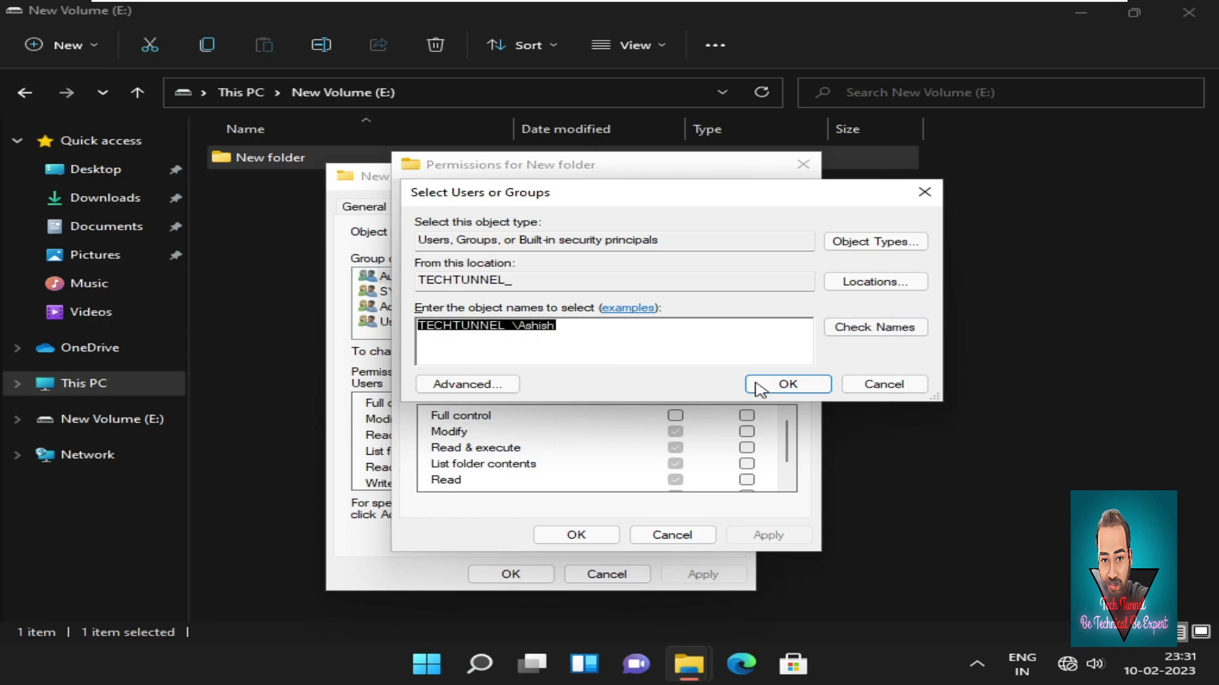
{"action": "left_click", "coordinate": [788, 384]}
{"action": "left_click", "coordinate": [551, 316]}
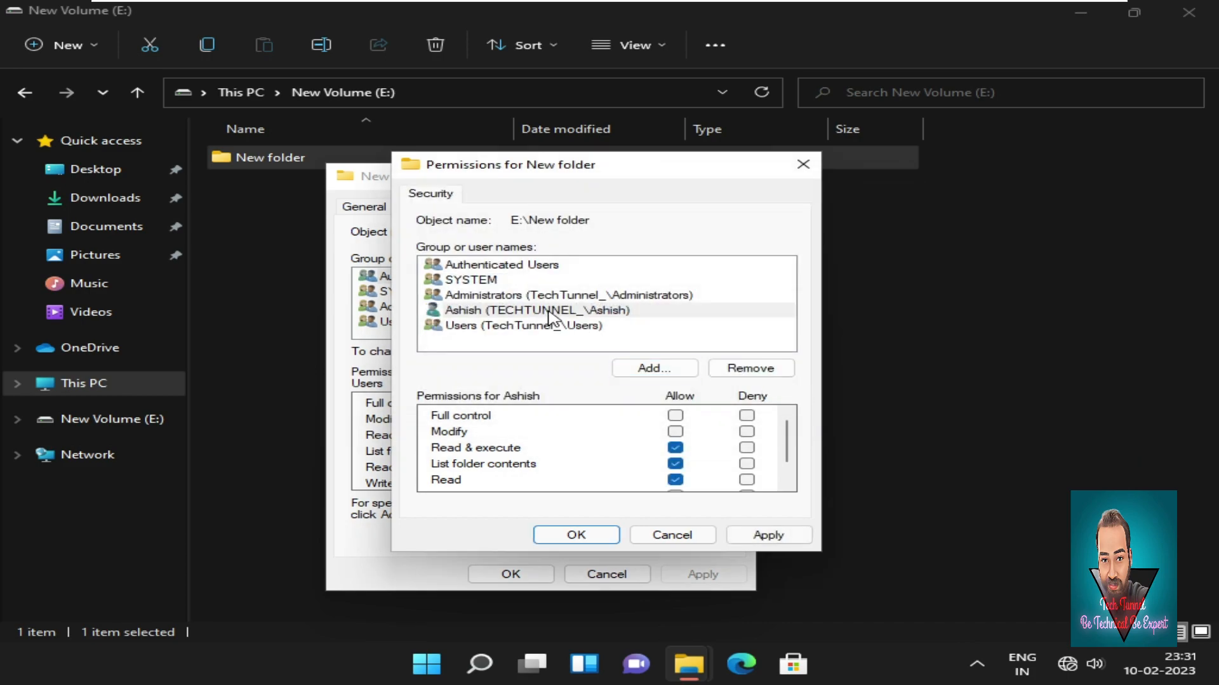
Deny the added user Full control on New folder and apply it, accepting the warning and access error.
{"action": "left_click", "coordinate": [549, 316]}
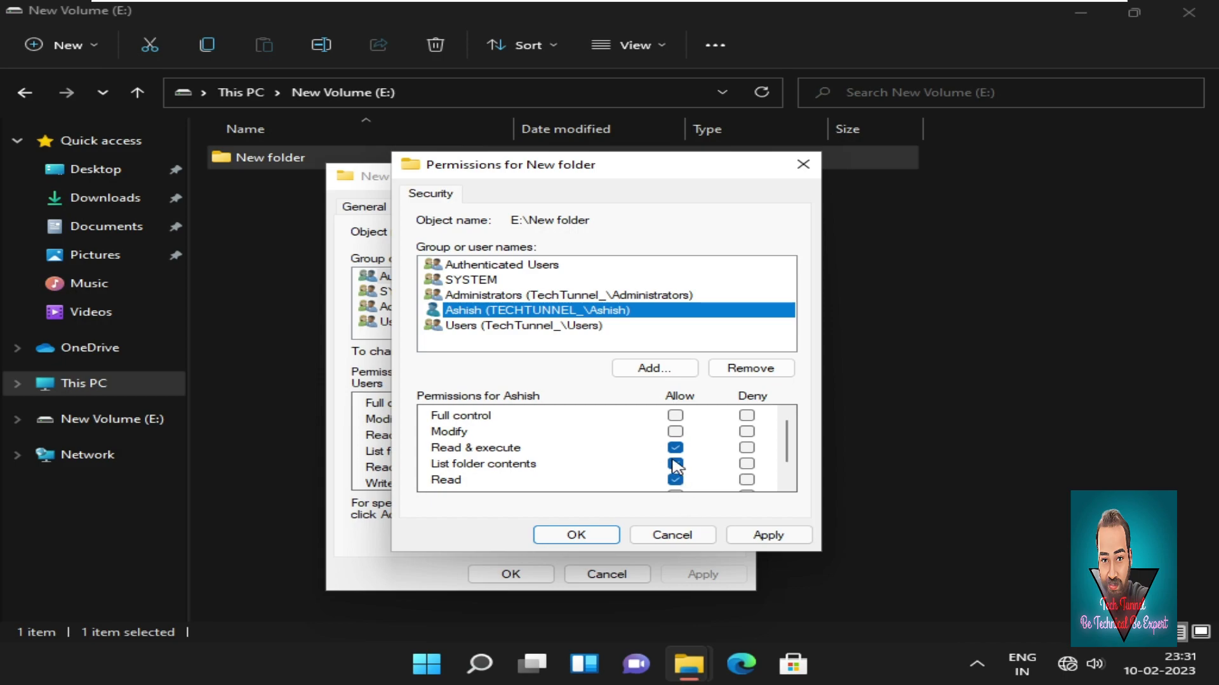
{"action": "scroll", "coordinate": [676, 466], "scroll_direction": "down", "scroll_amount": 1}
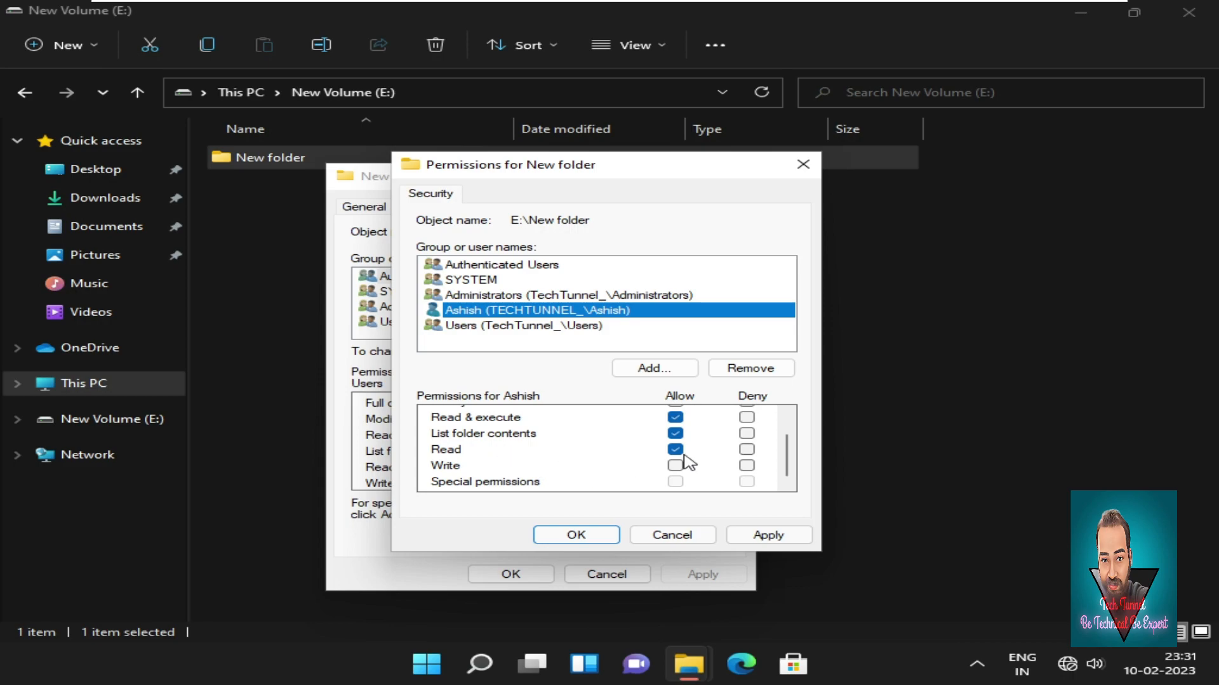
{"action": "scroll", "coordinate": [695, 462], "scroll_direction": "up", "scroll_amount": 1}
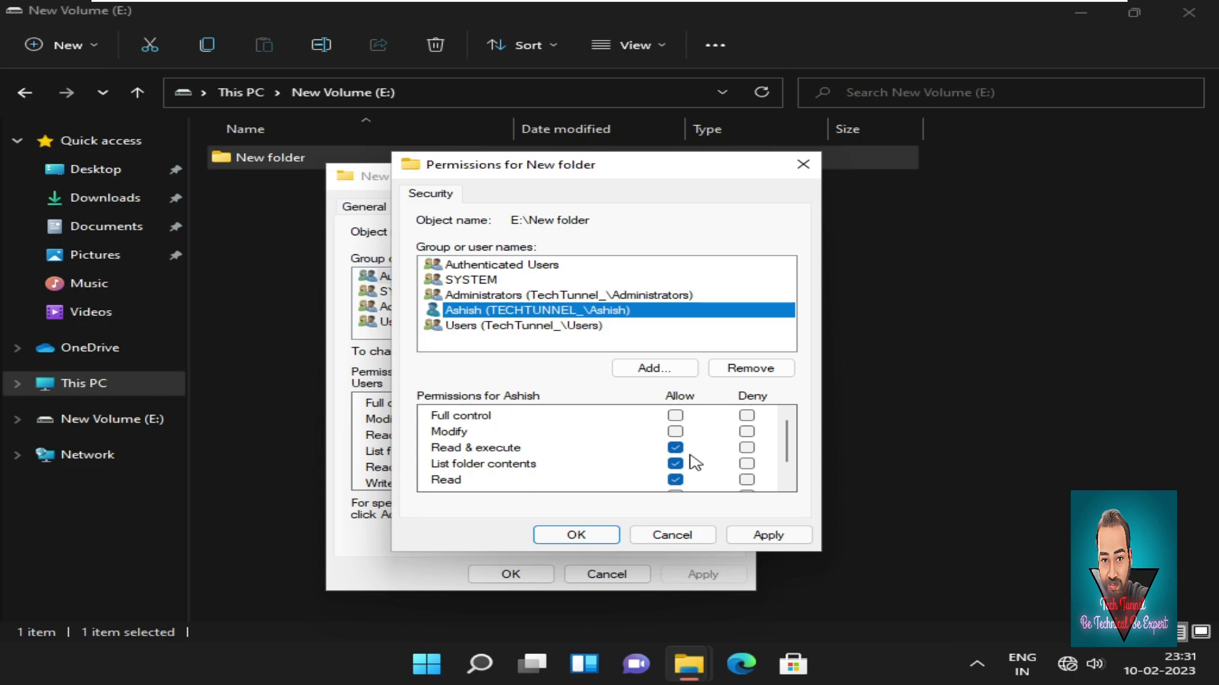
{"action": "left_click", "coordinate": [747, 416]}
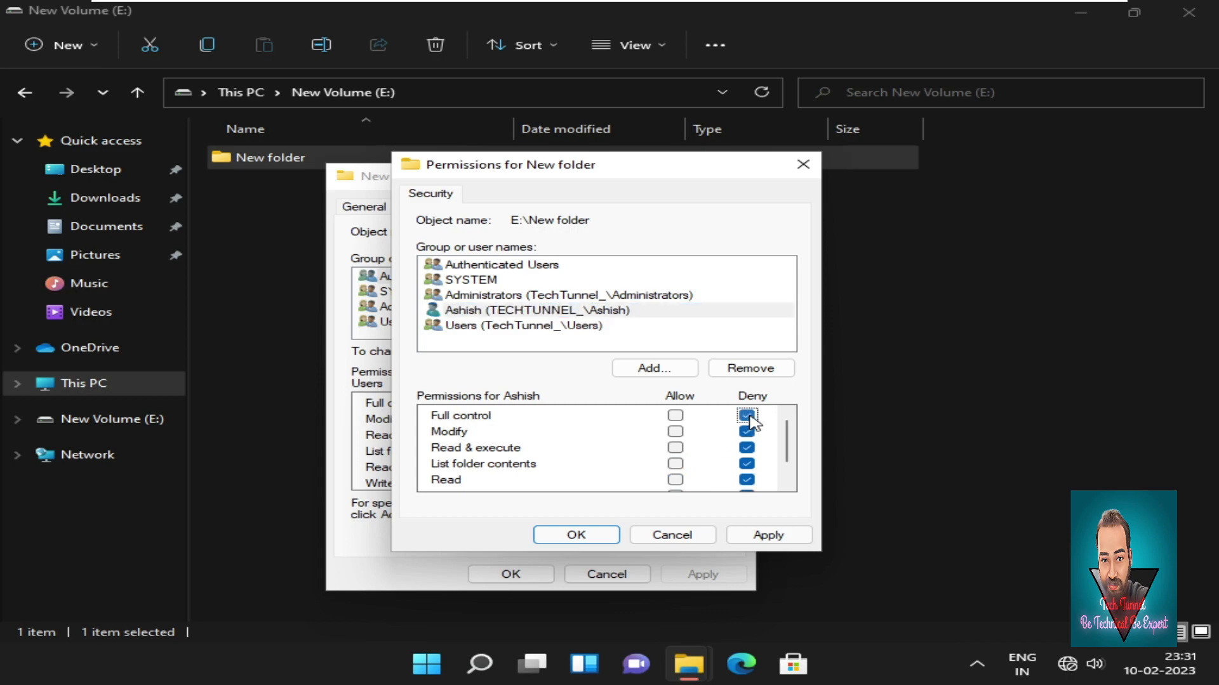
{"action": "left_click", "coordinate": [769, 535]}
{"action": "left_click", "coordinate": [700, 414]}
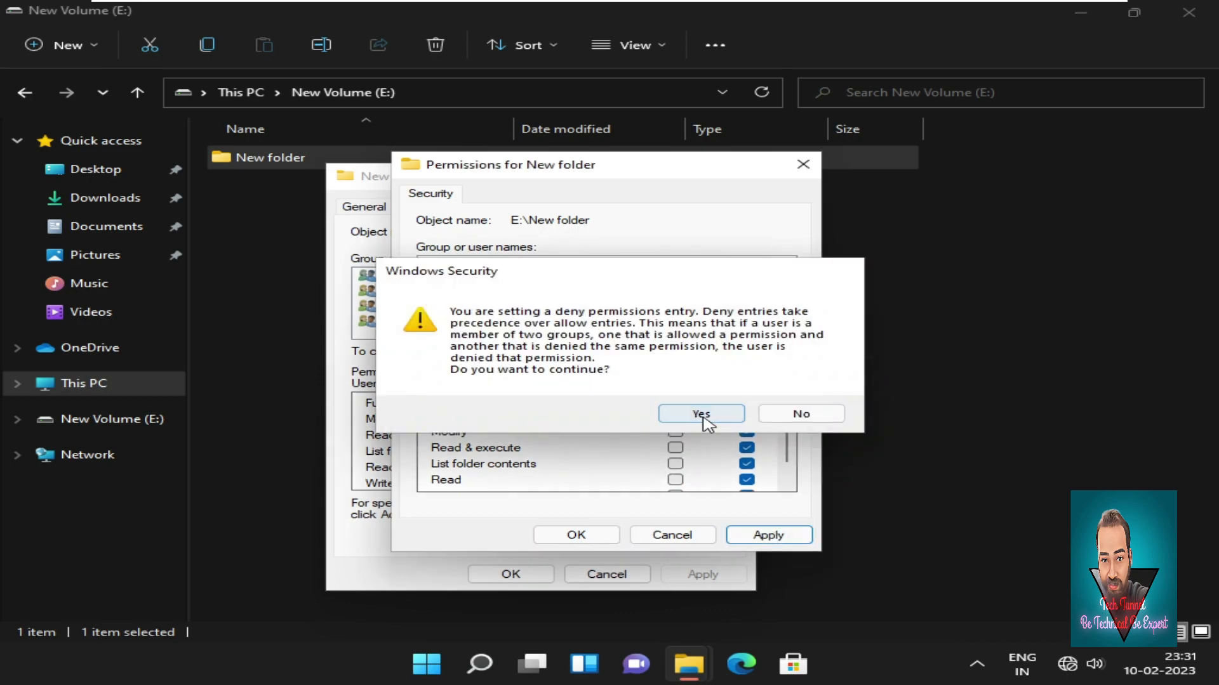
{"action": "left_click", "coordinate": [594, 534]}
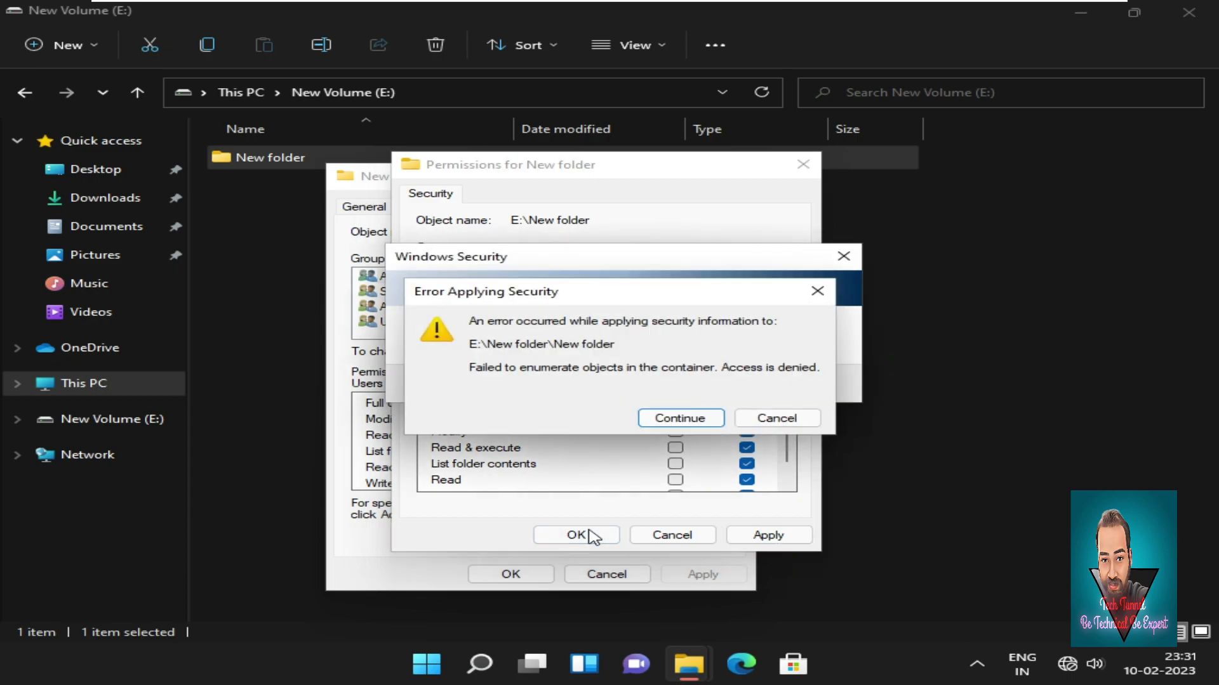
{"action": "left_click", "coordinate": [681, 417]}
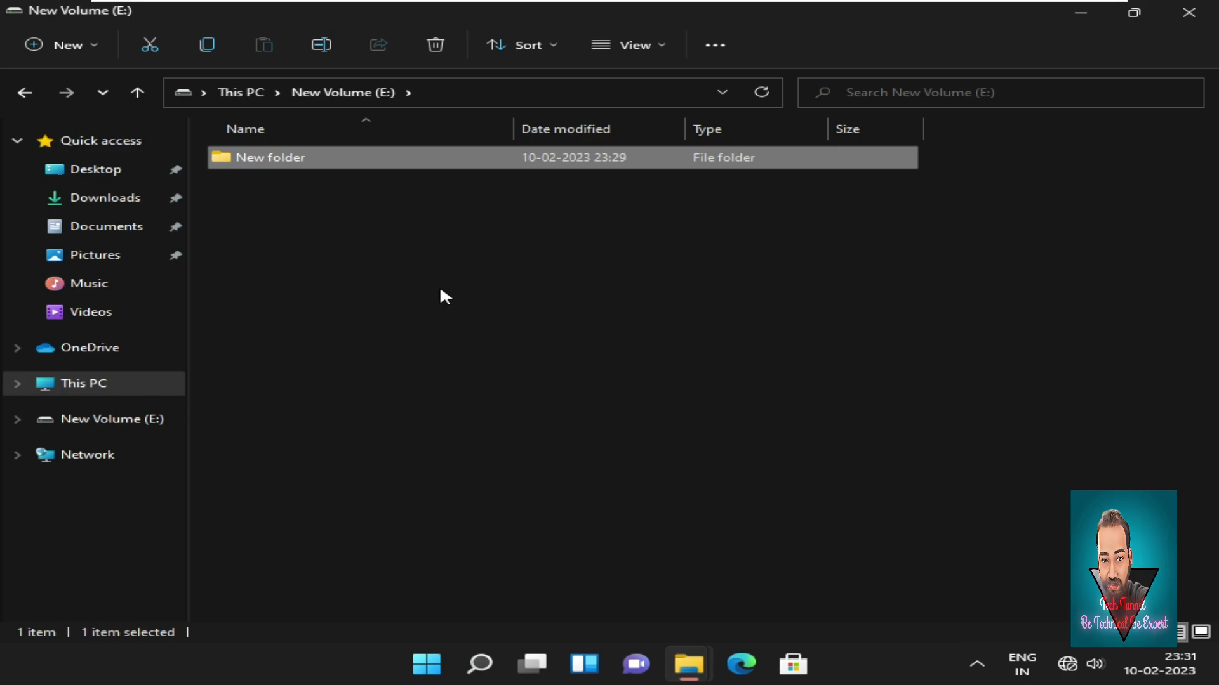
Reopen New folder's properties to check the permissions, then close the permissions and properties dialogs.
{"action": "right_click", "coordinate": [495, 160]}
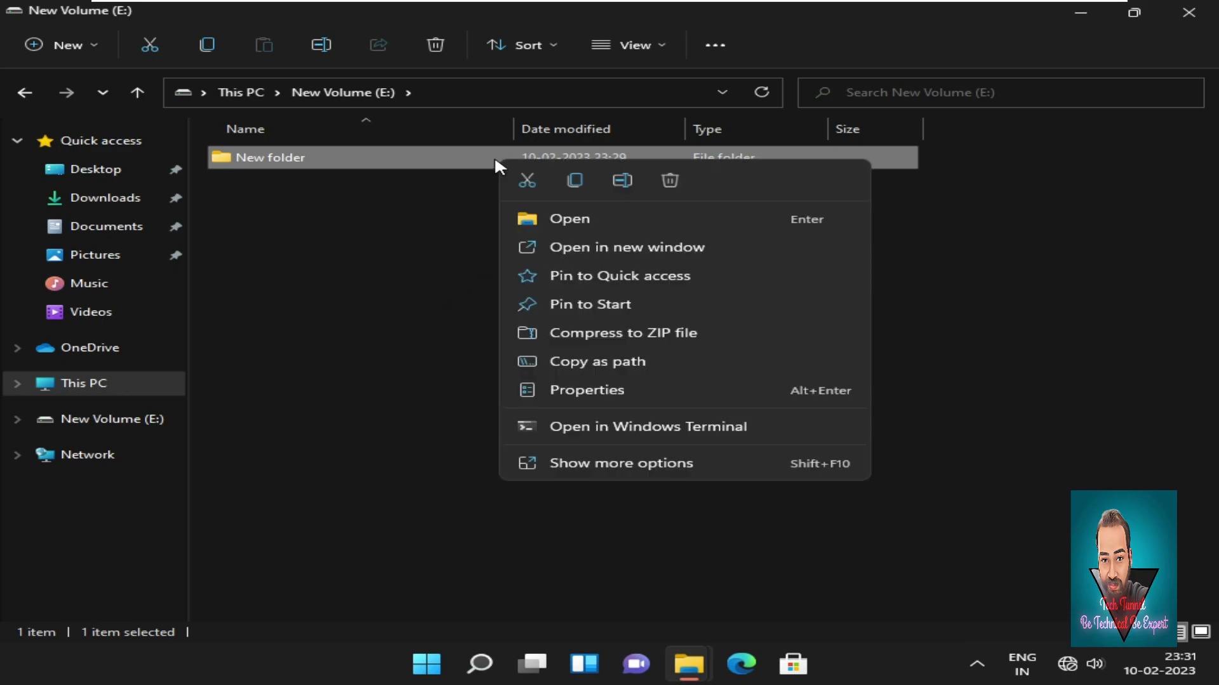
{"action": "left_click", "coordinate": [626, 391]}
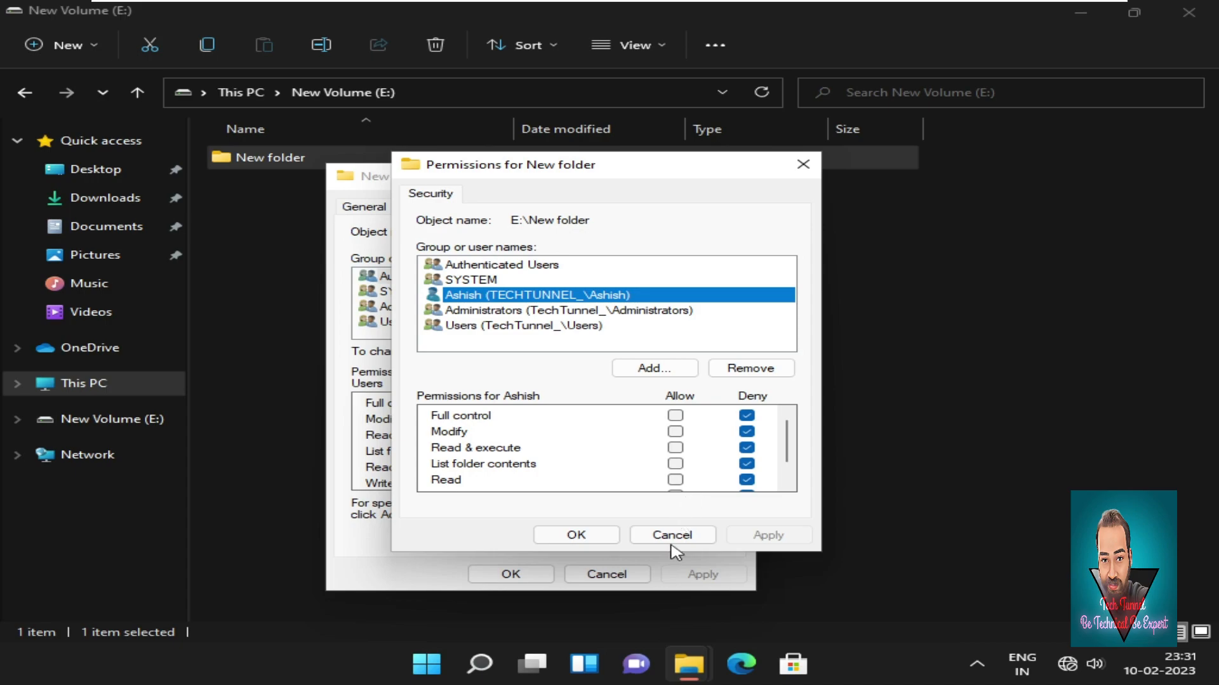
{"action": "left_click", "coordinate": [589, 536]}
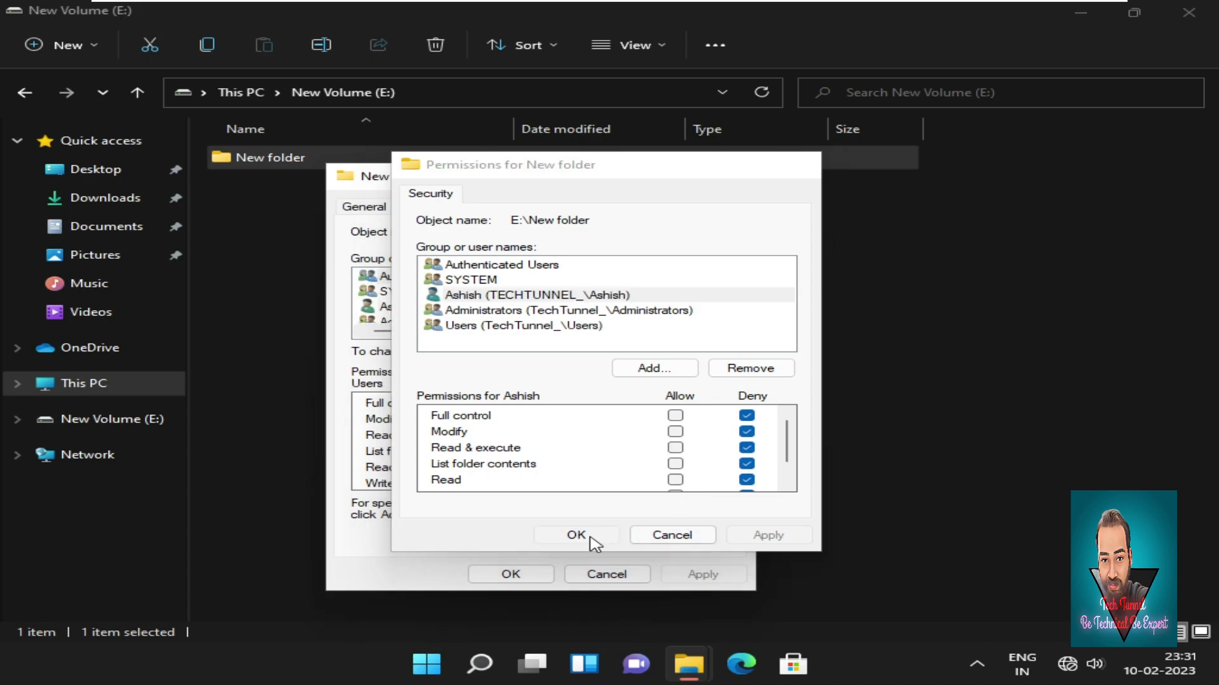
{"action": "left_click", "coordinate": [544, 575]}
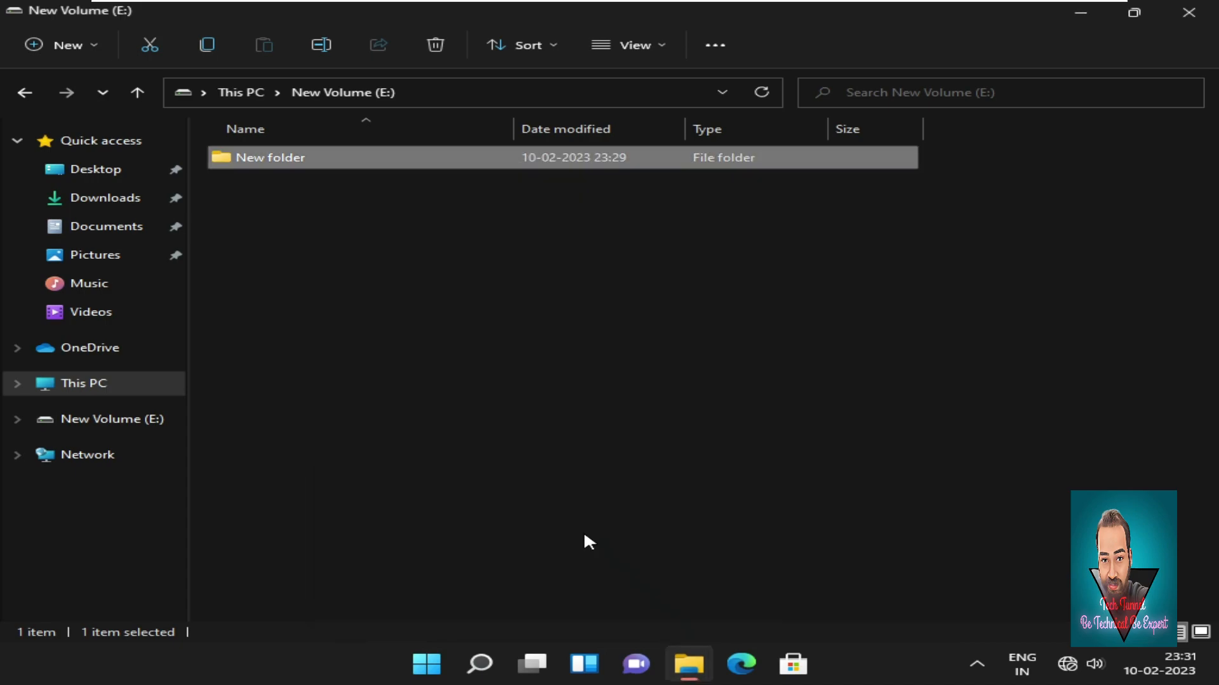
Open New folder on drive E: and close the open New Text Document.
{"action": "right_click", "coordinate": [343, 292]}
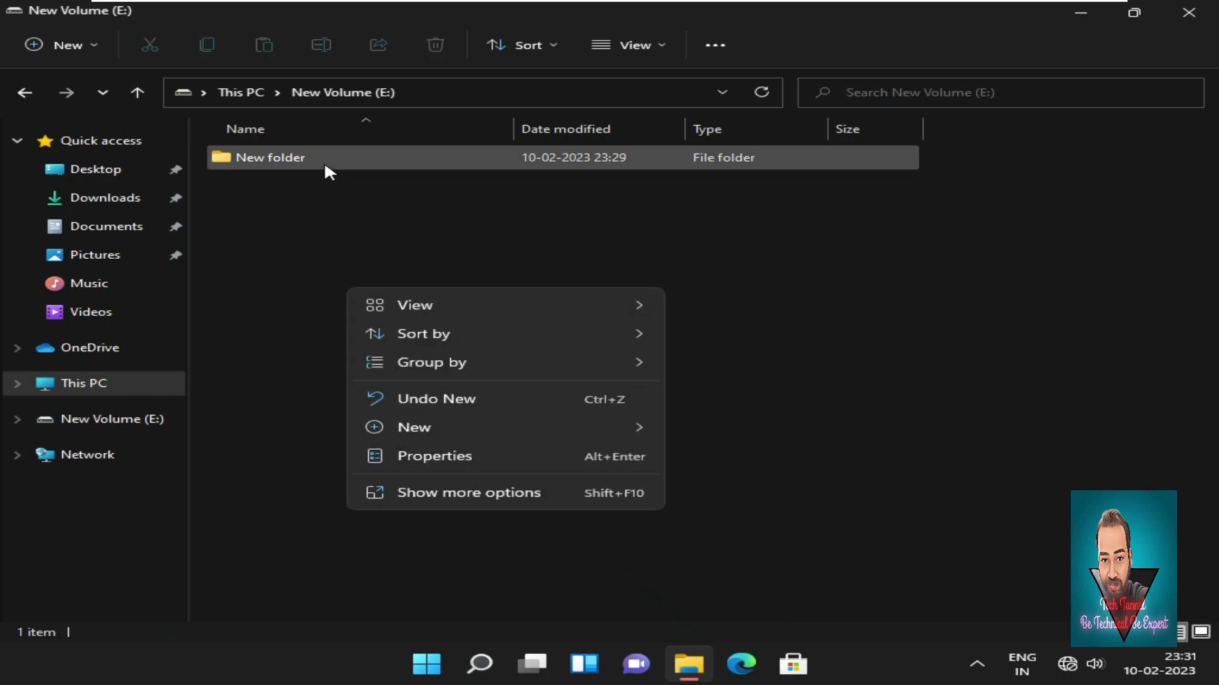
{"action": "left_click", "coordinate": [324, 165]}
{"action": "double_click", "coordinate": [325, 164]}
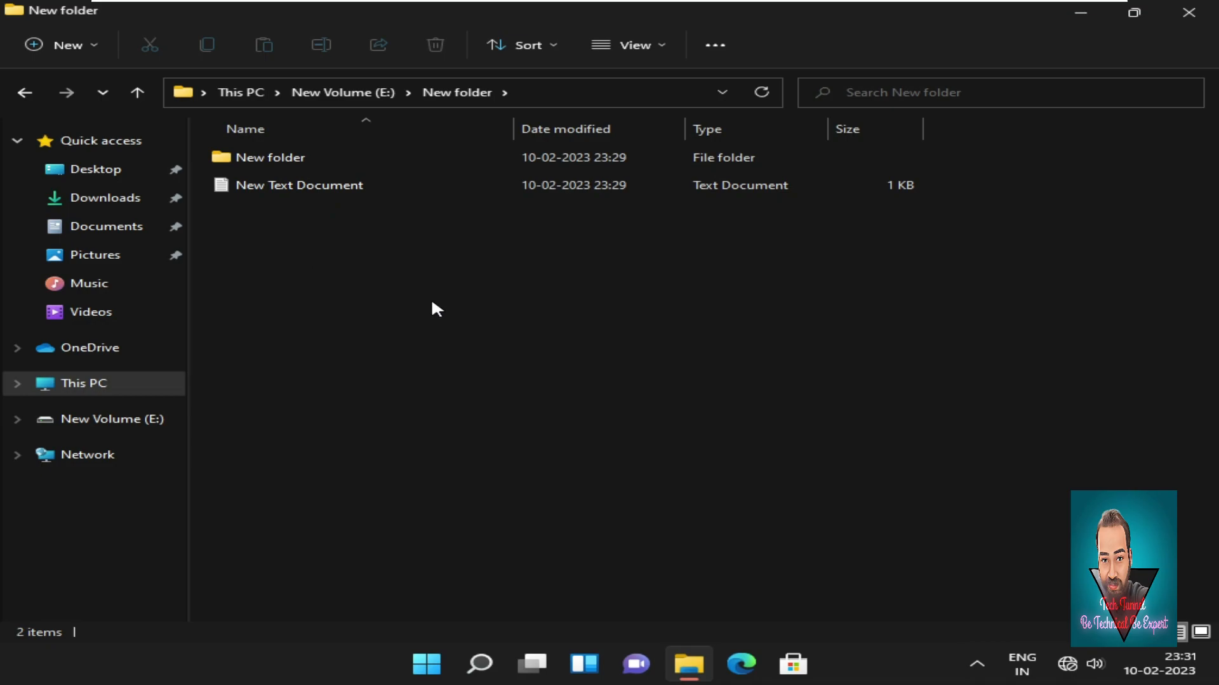
{"action": "left_click", "coordinate": [344, 187]}
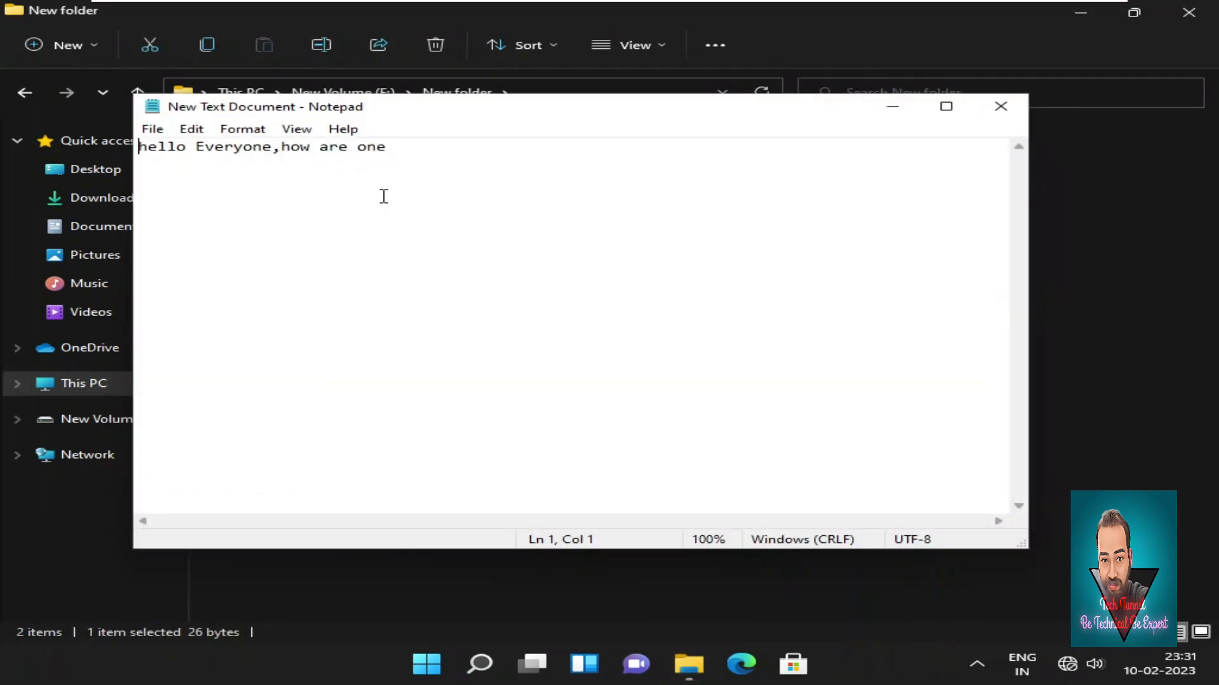
{"action": "left_click", "coordinate": [1001, 109]}
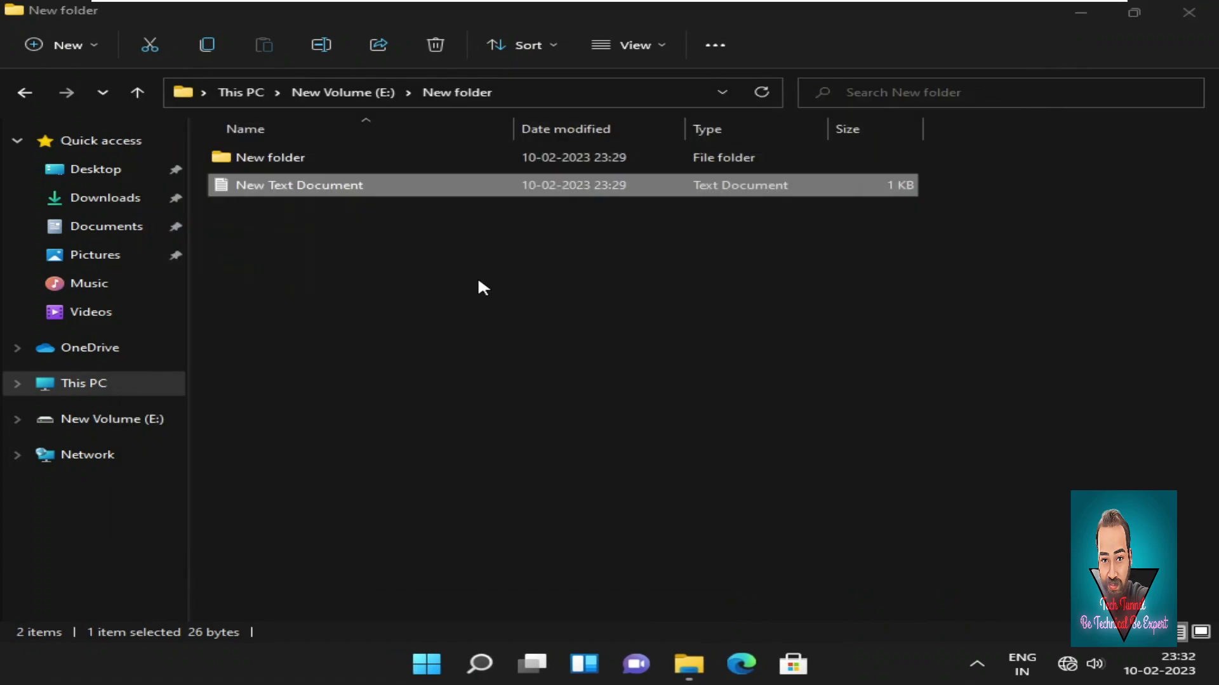
Create New folder (2) inside New folder with Ctrl+Shift+N, then close File Explorer.
{"action": "right_click", "coordinate": [400, 270]}
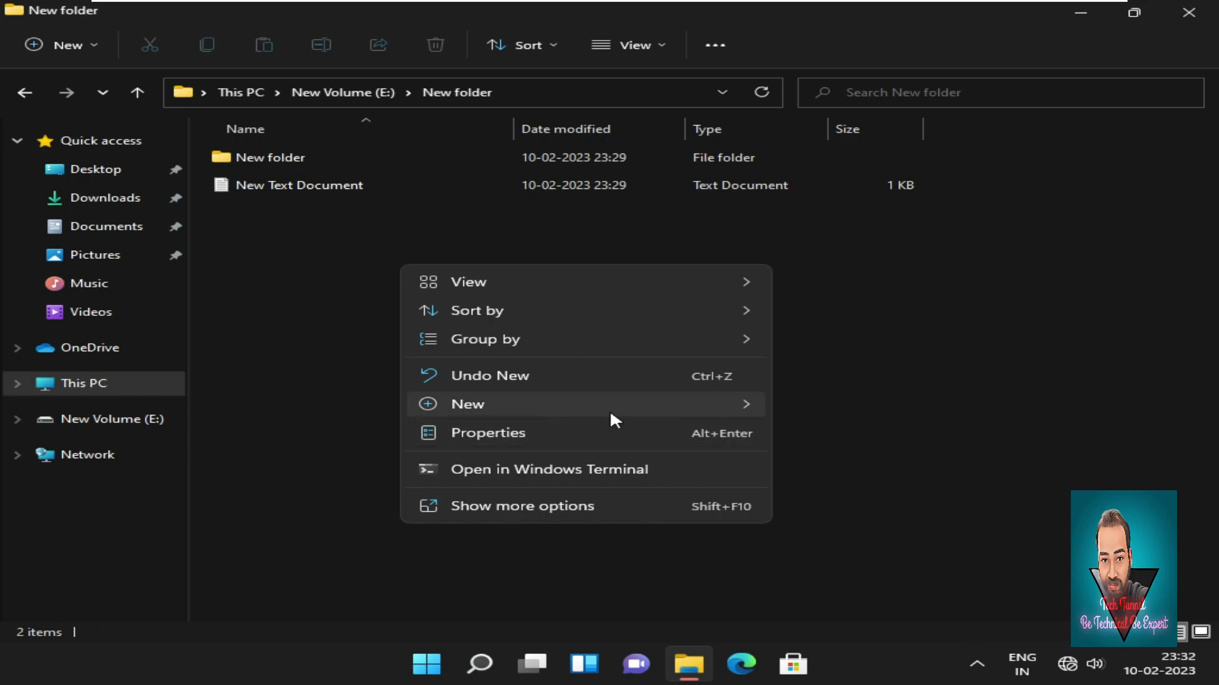
{"action": "left_click", "coordinate": [370, 370]}
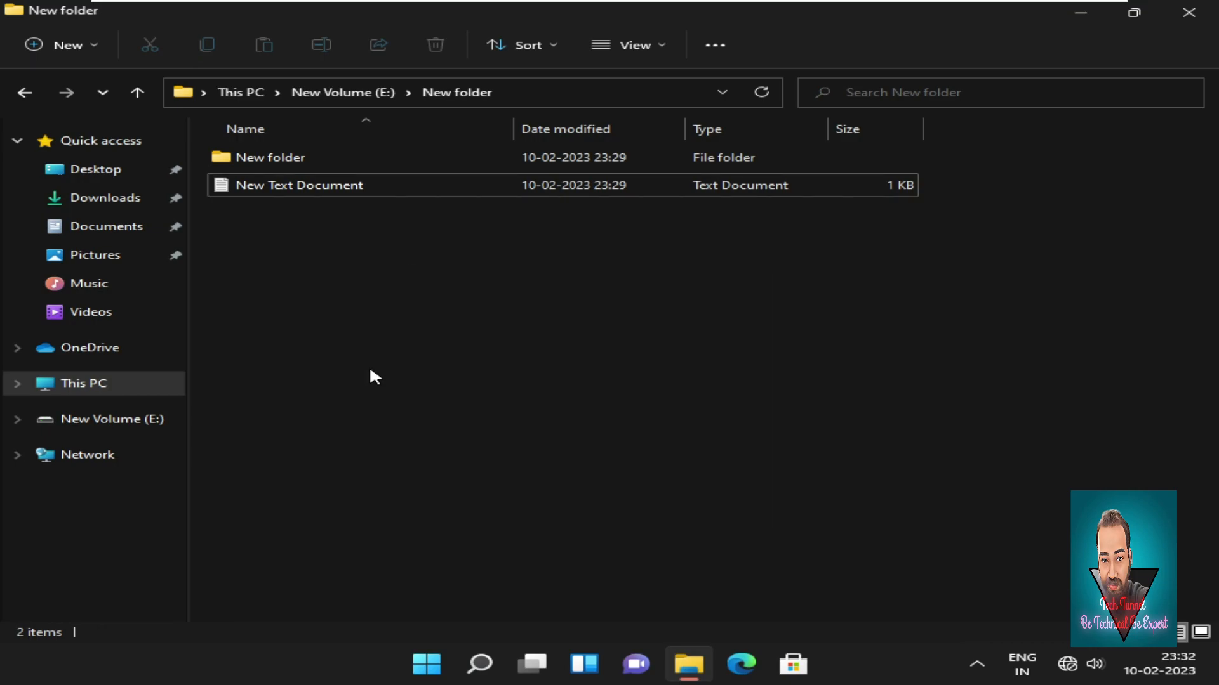
{"action": "key", "text": "ctrl+shift+n"}
{"action": "key", "text": "Return"}
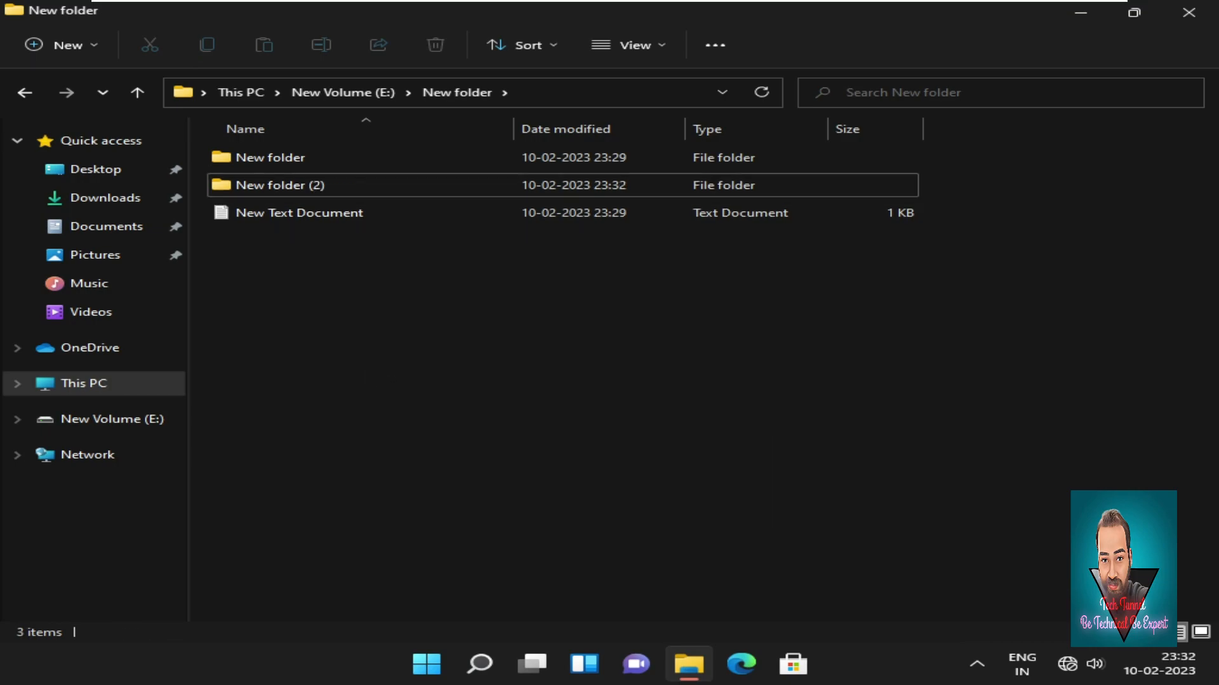
{"action": "left_click", "coordinate": [1188, 12]}
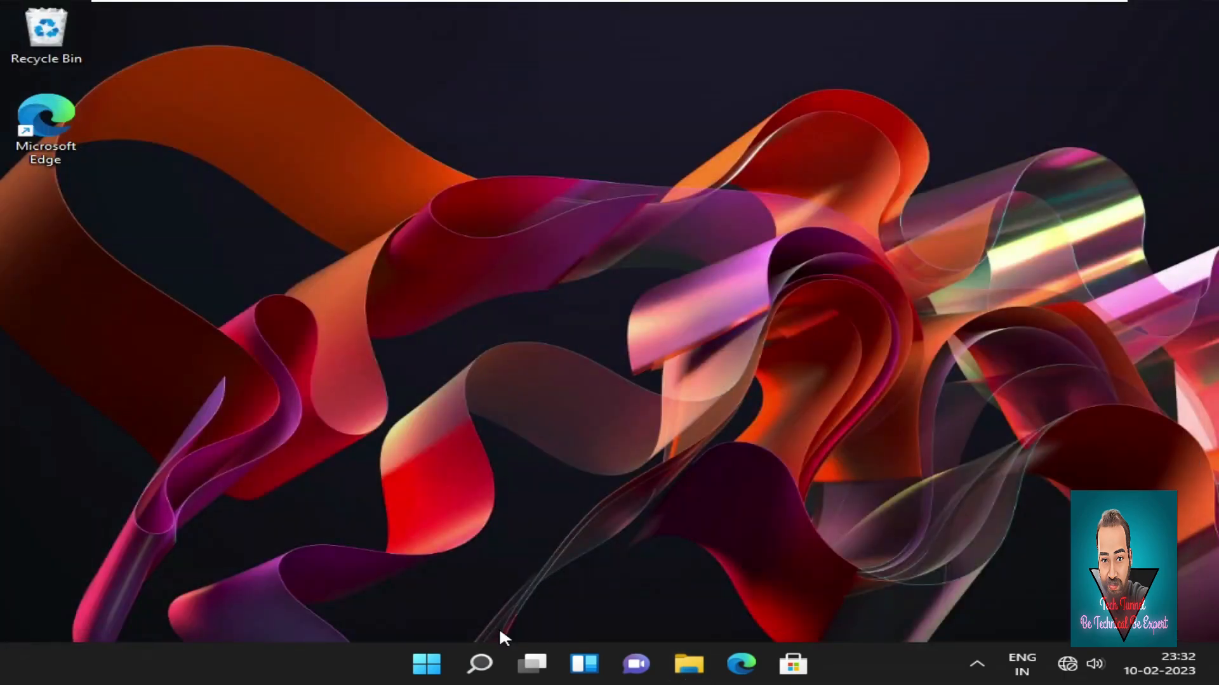
Switch from the Start menu to the other signed-in account and sign in with its password.
{"action": "left_click", "coordinate": [426, 664]}
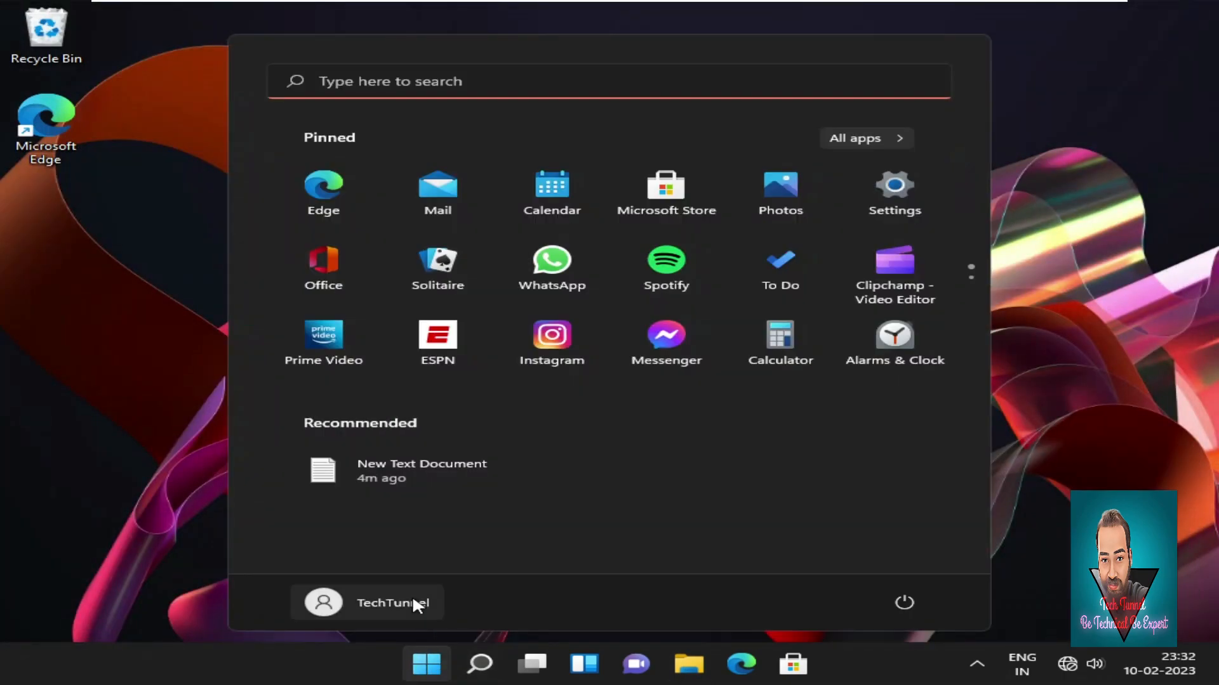
{"action": "left_click", "coordinate": [413, 601]}
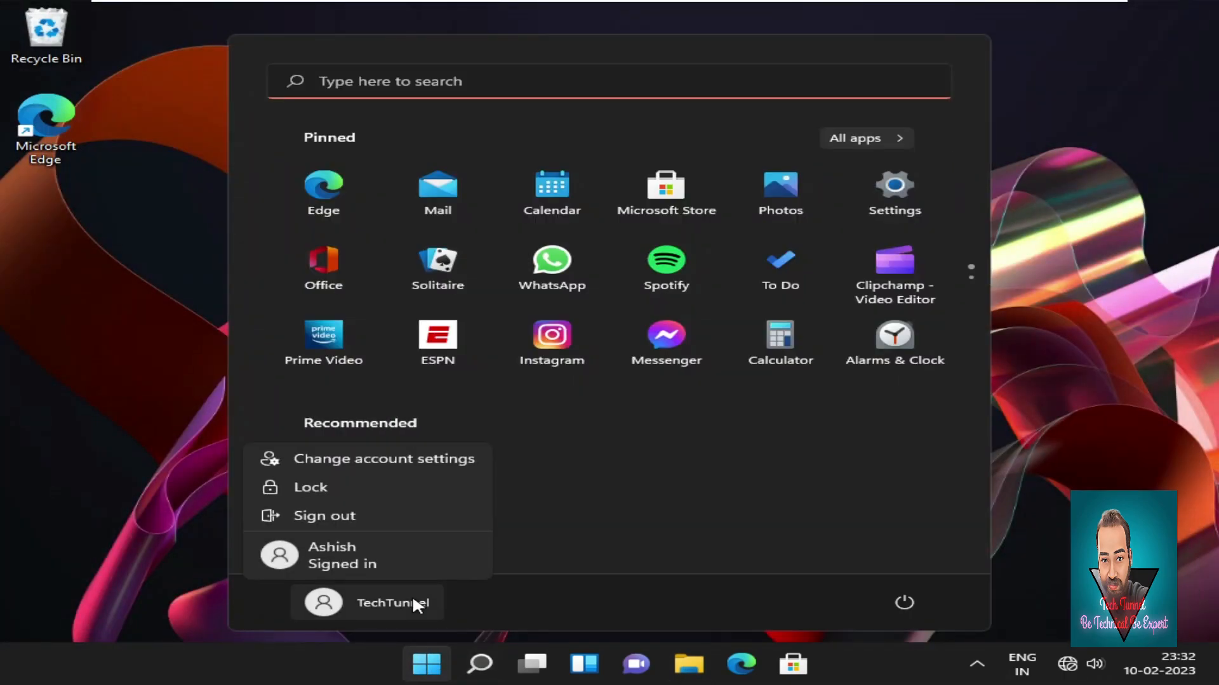
{"action": "left_click", "coordinate": [395, 555]}
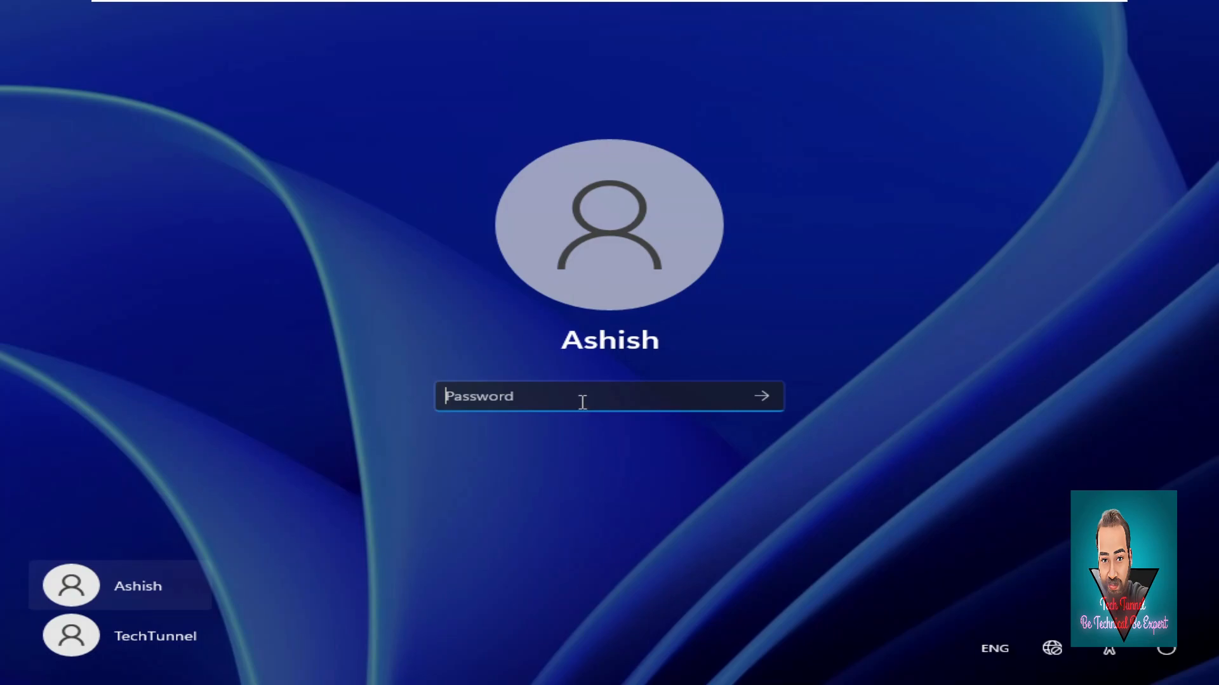
{"action": "type", "text": "a"}
{"action": "key", "text": "Return"}
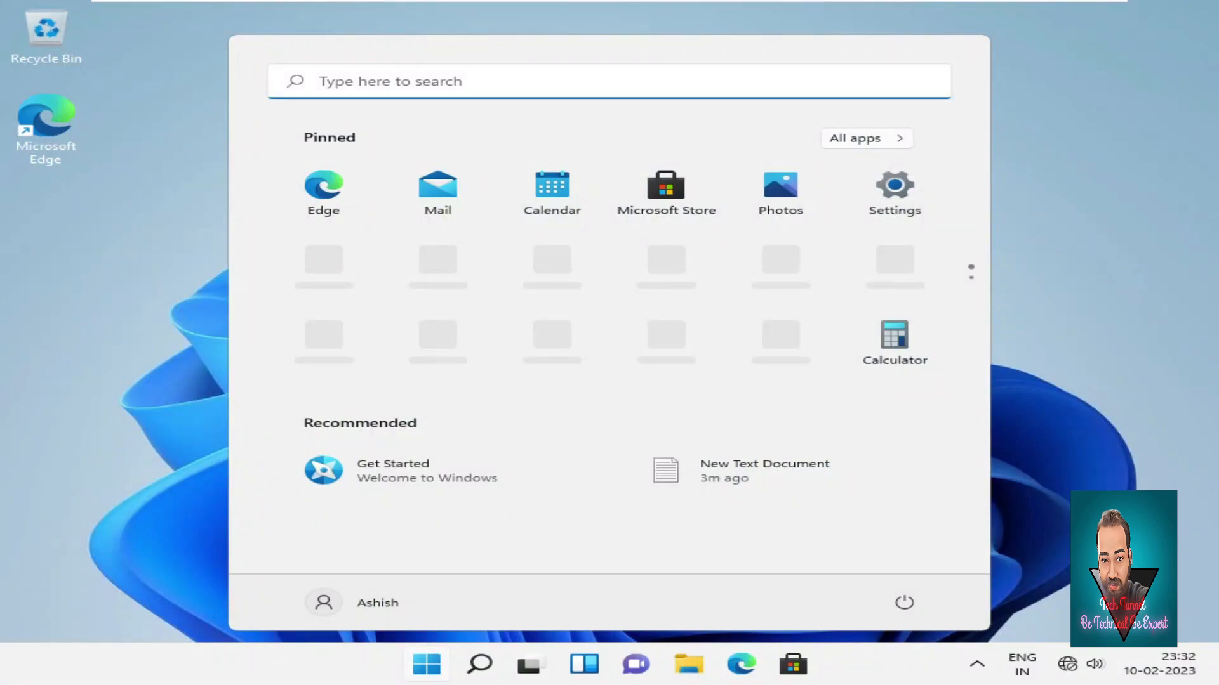
Open File Explorer and go to This PC > New Volume (E:).
{"action": "left_click", "coordinate": [690, 665]}
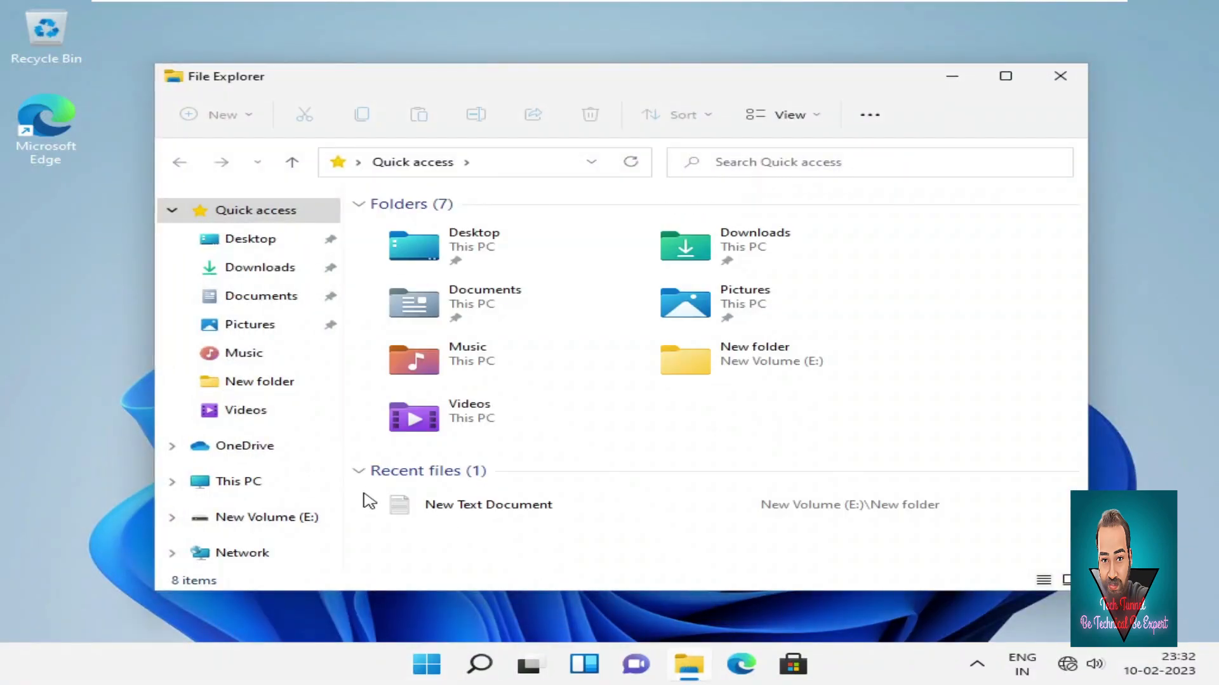
{"action": "left_click", "coordinate": [205, 487]}
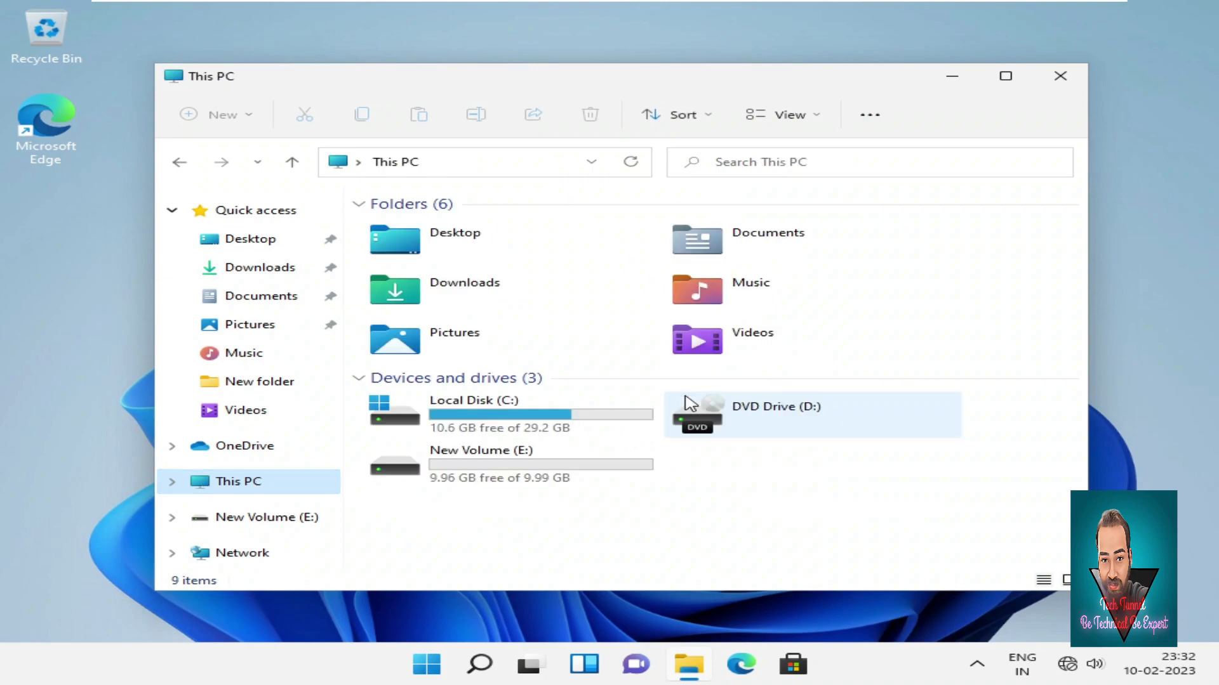
{"action": "double_click", "coordinate": [601, 465]}
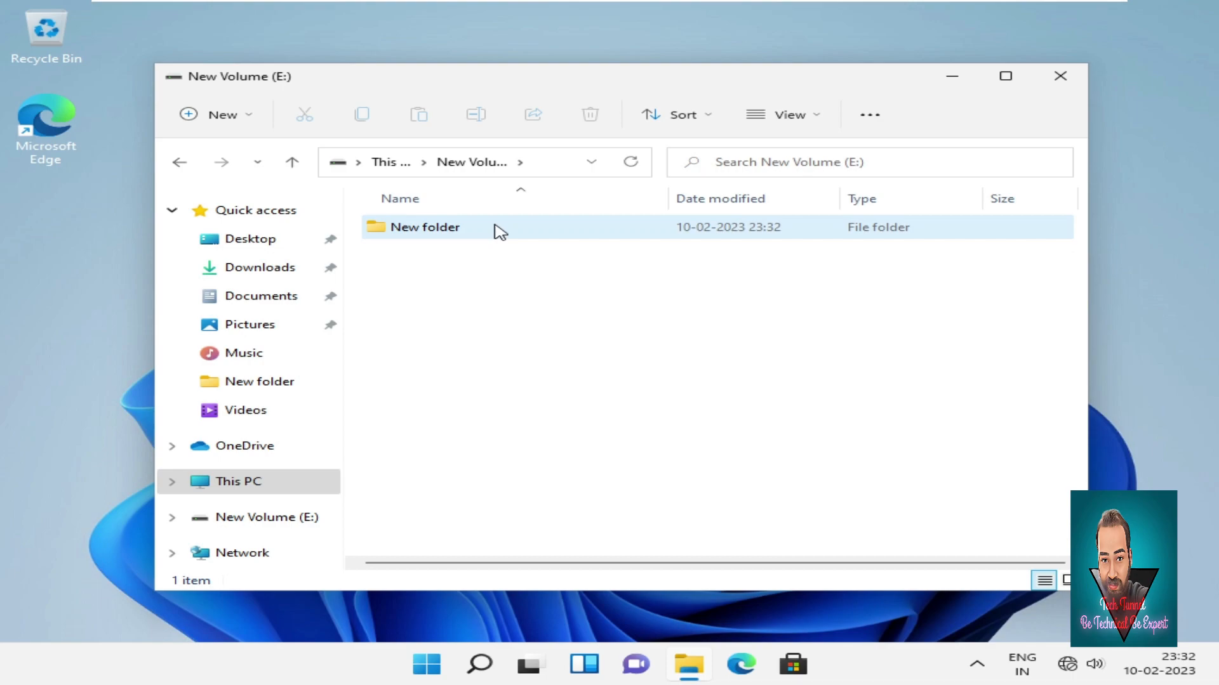
Try opening New folder, get refused, cancel the administrator approval request, and close File Explorer.
{"action": "left_click", "coordinate": [499, 231]}
{"action": "left_click", "coordinate": [499, 231]}
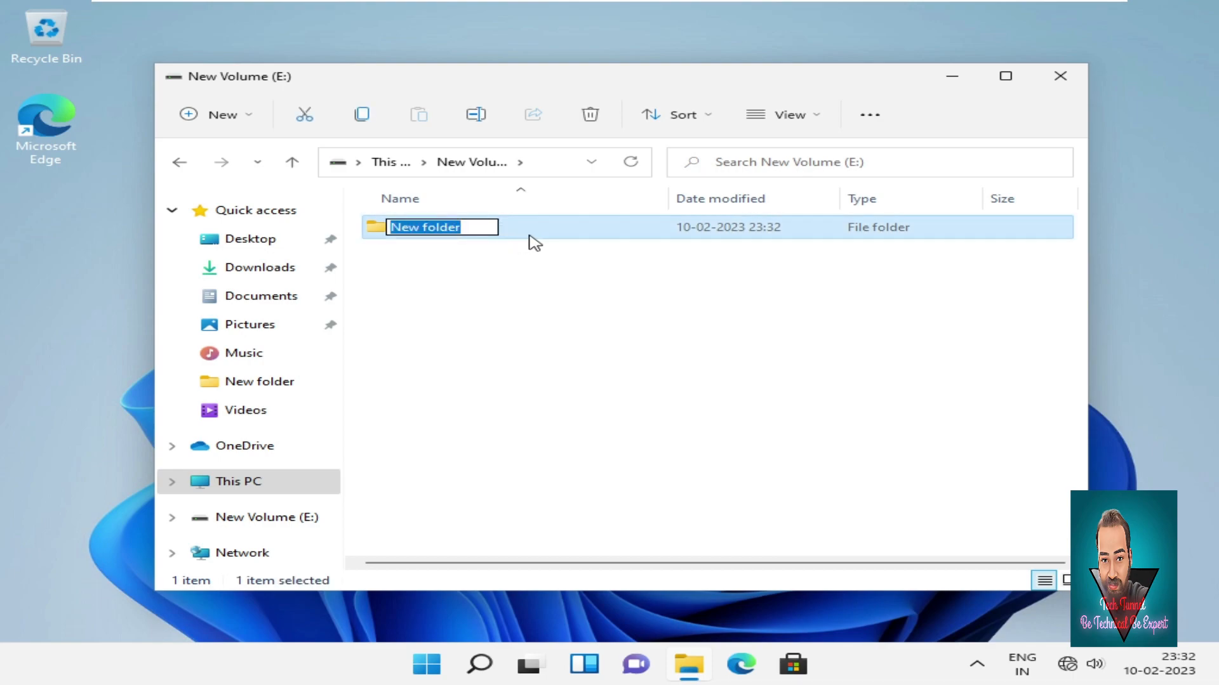
{"action": "double_click", "coordinate": [530, 239]}
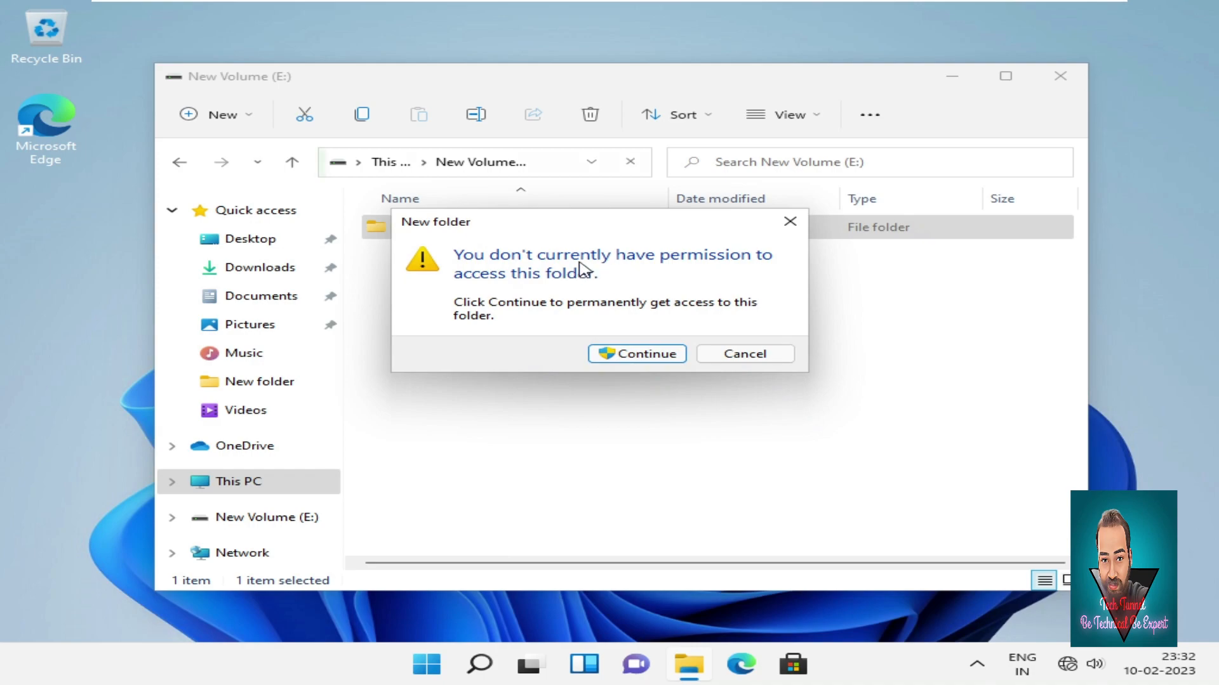
{"action": "left_click", "coordinate": [650, 359]}
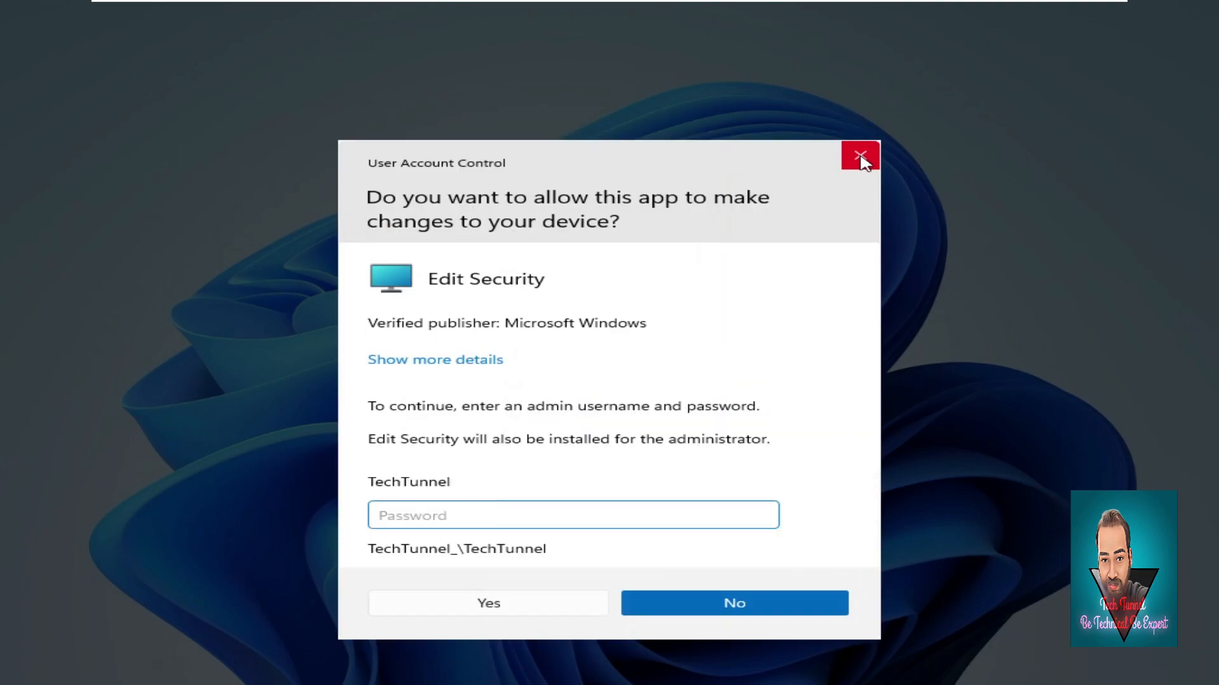
{"action": "left_click", "coordinate": [860, 157]}
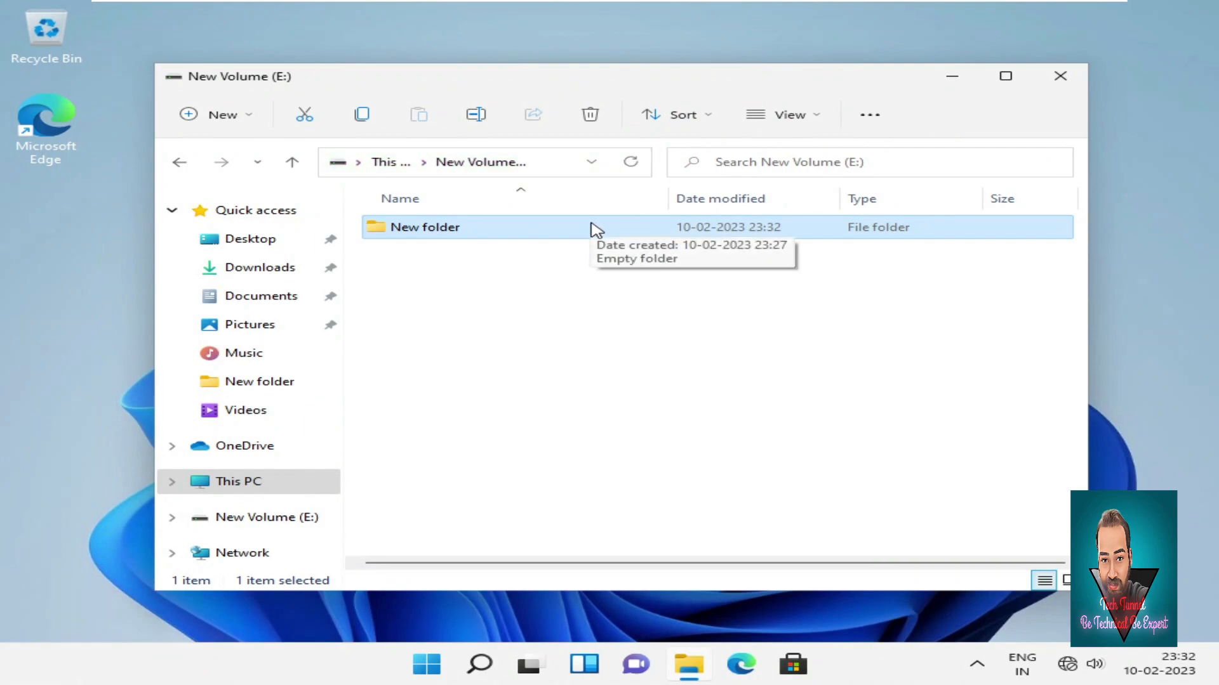
{"action": "left_click", "coordinate": [1073, 77]}
Refresh the desktop, then switch to the administrator account and sign in with its password.
{"action": "right_click", "coordinate": [634, 146]}
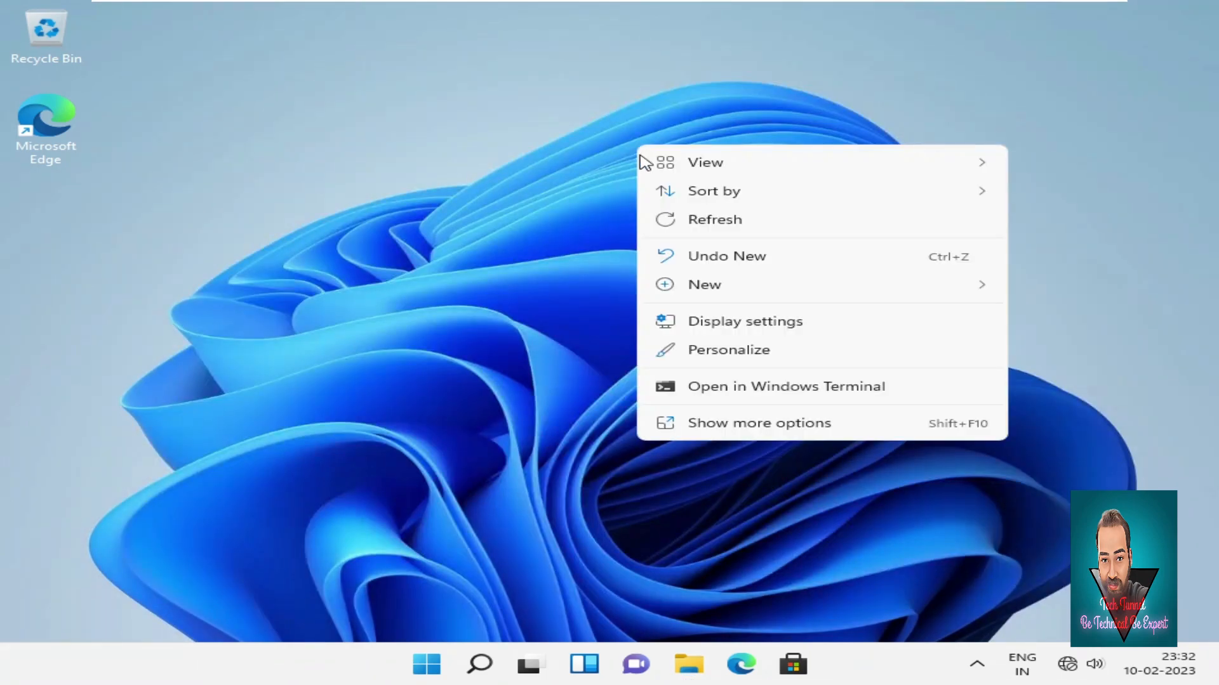
{"action": "left_click", "coordinate": [706, 222]}
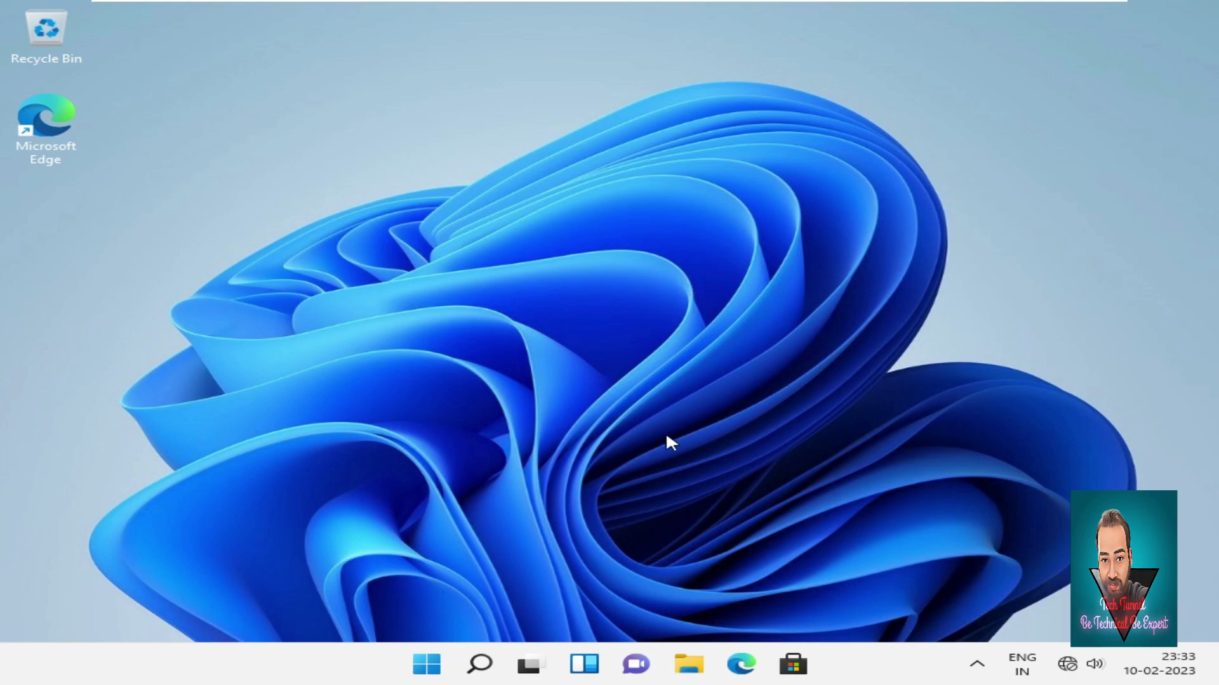
{"action": "left_click", "coordinate": [425, 663]}
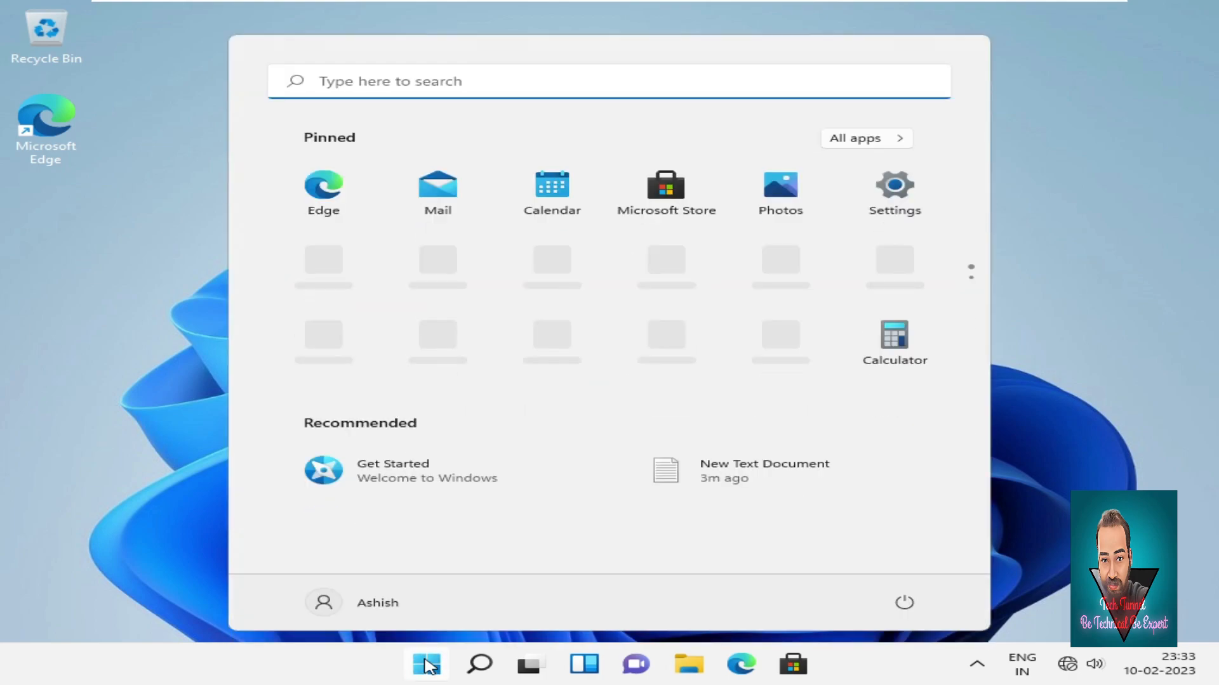
{"action": "left_click", "coordinate": [387, 604]}
{"action": "left_click", "coordinate": [378, 564]}
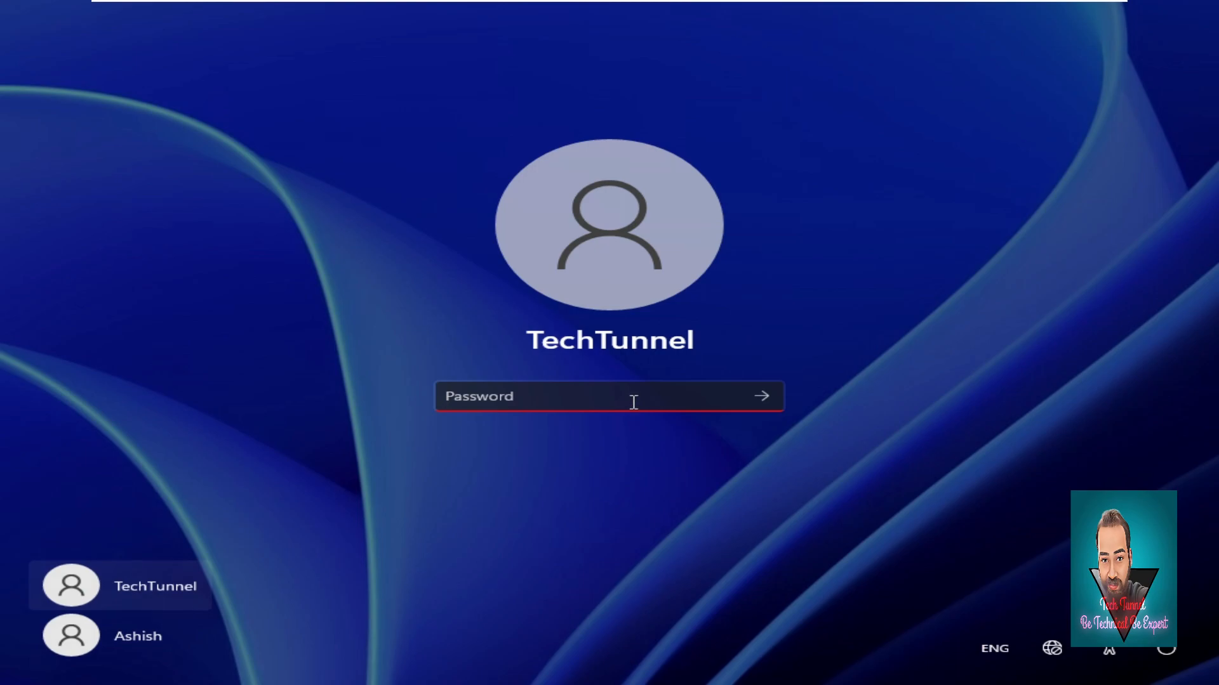
{"action": "type", "text": "12"}
{"action": "key", "text": "Return"}
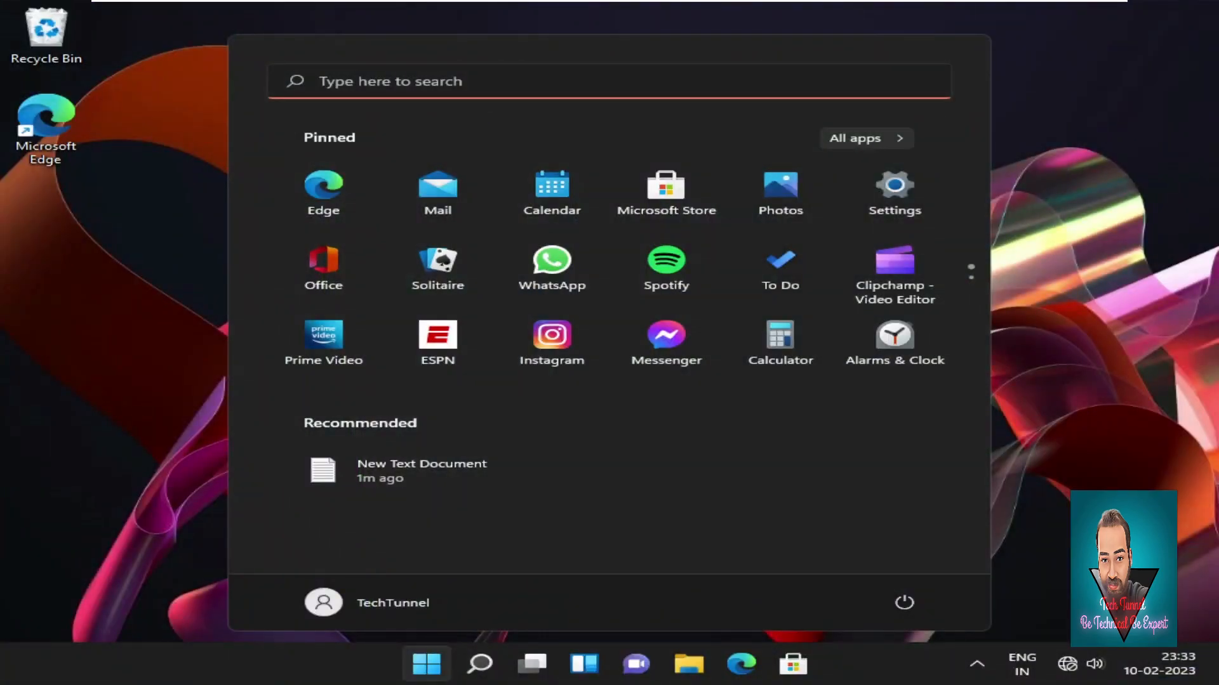
Open New Volume (E:), then New folder's Security permissions editor, and select the denied user's entry.
{"action": "left_click", "coordinate": [697, 676]}
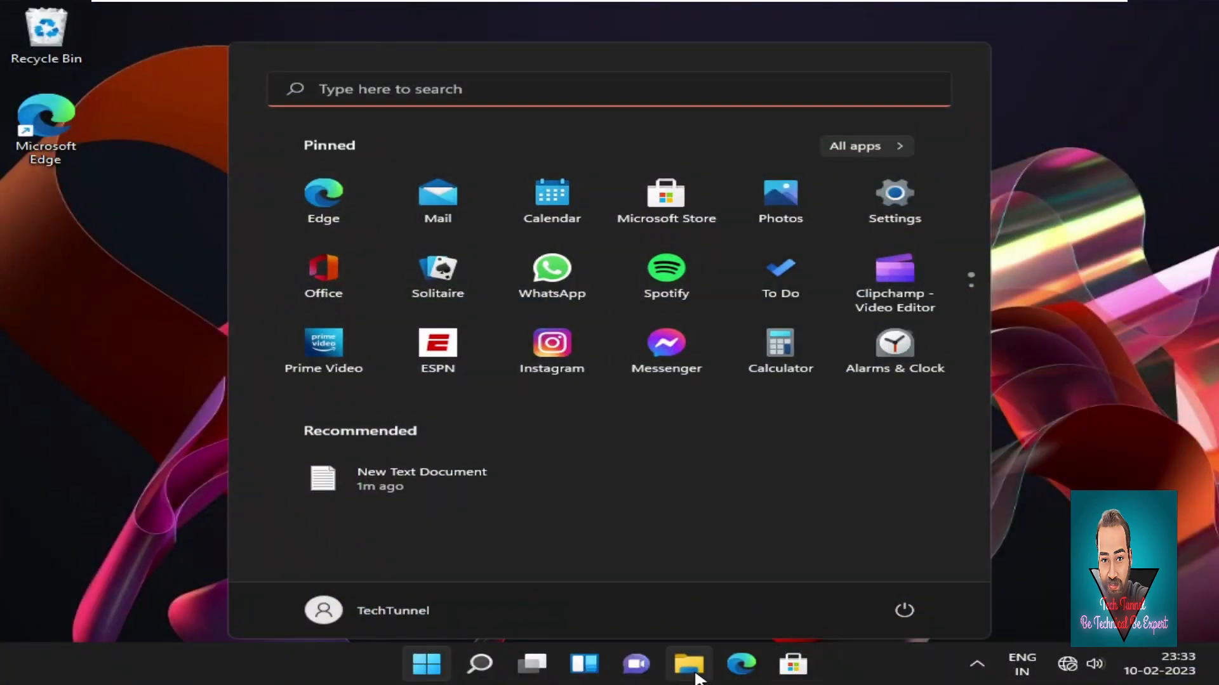
{"action": "left_click", "coordinate": [697, 676]}
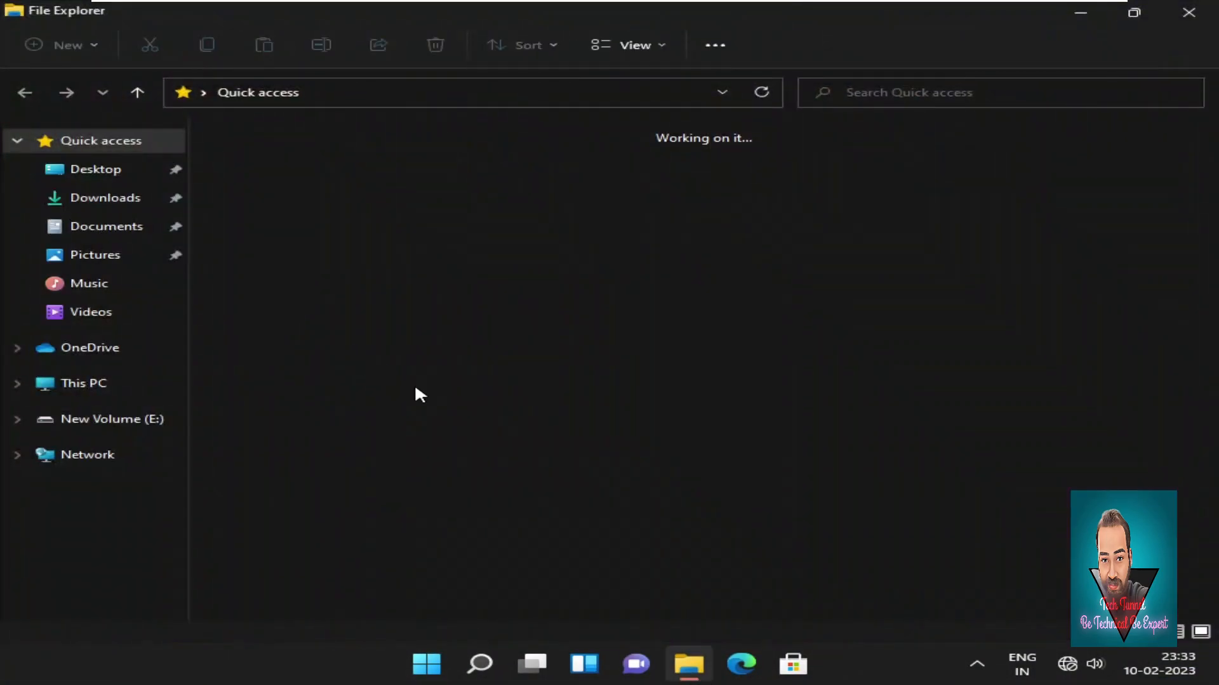
{"action": "left_click", "coordinate": [116, 377]}
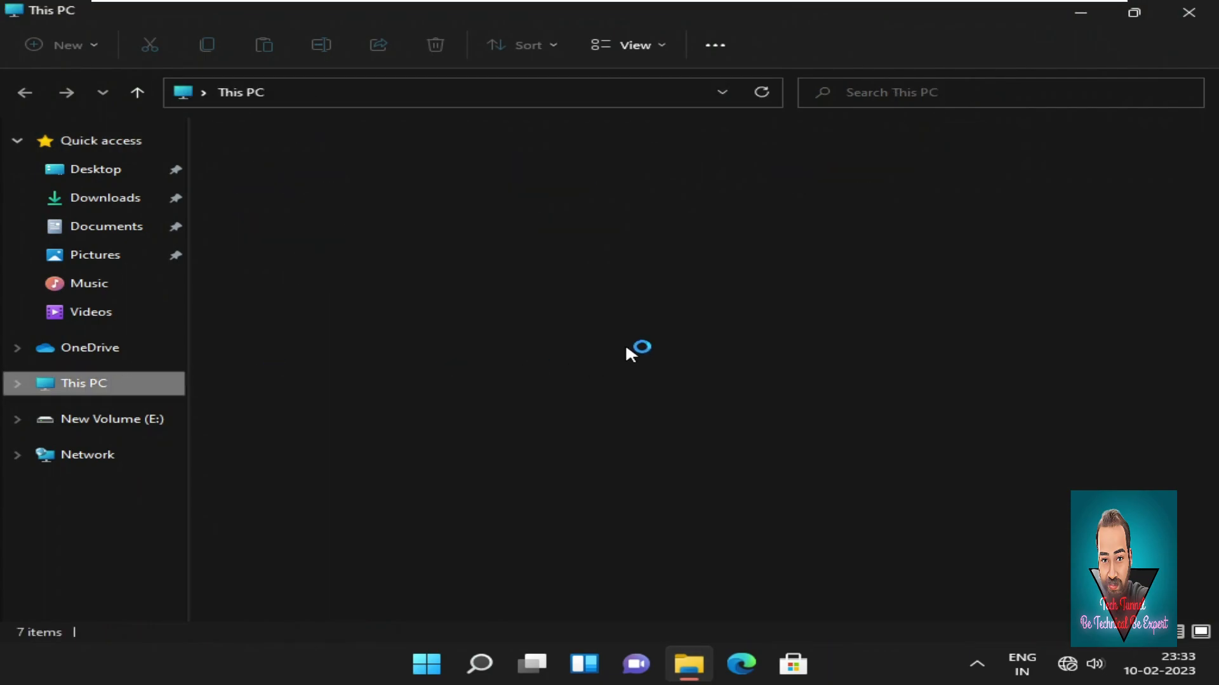
{"action": "double_click", "coordinate": [875, 305]}
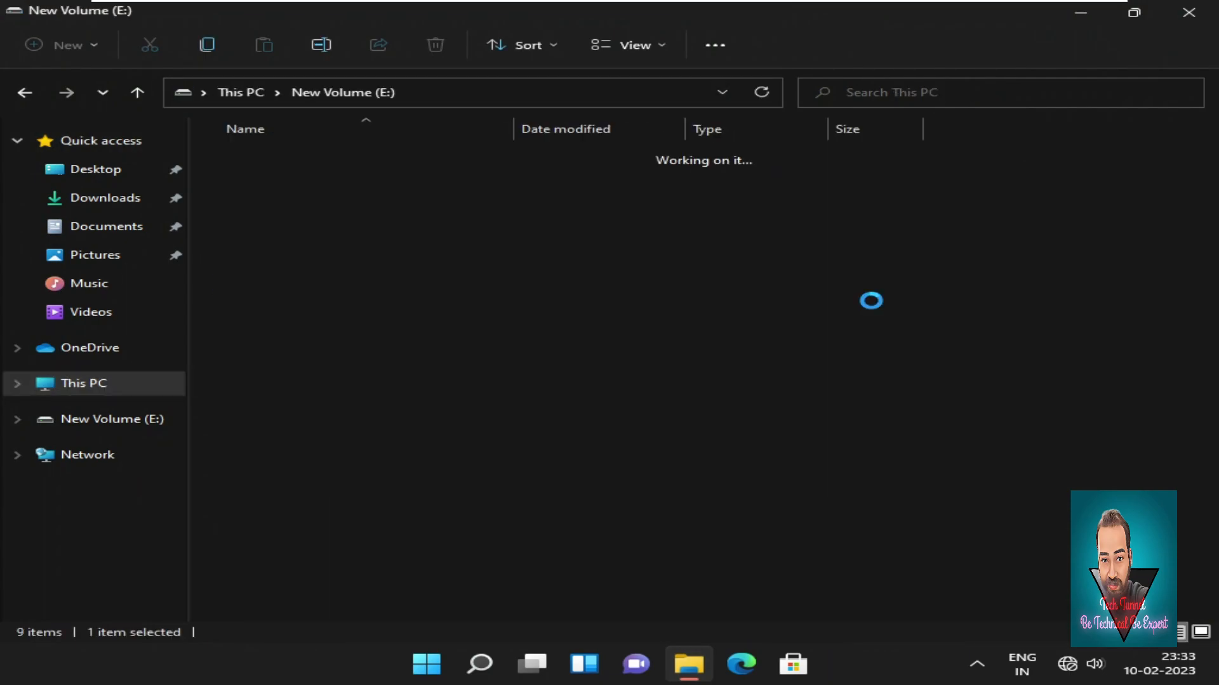
{"action": "right_click", "coordinate": [312, 147]}
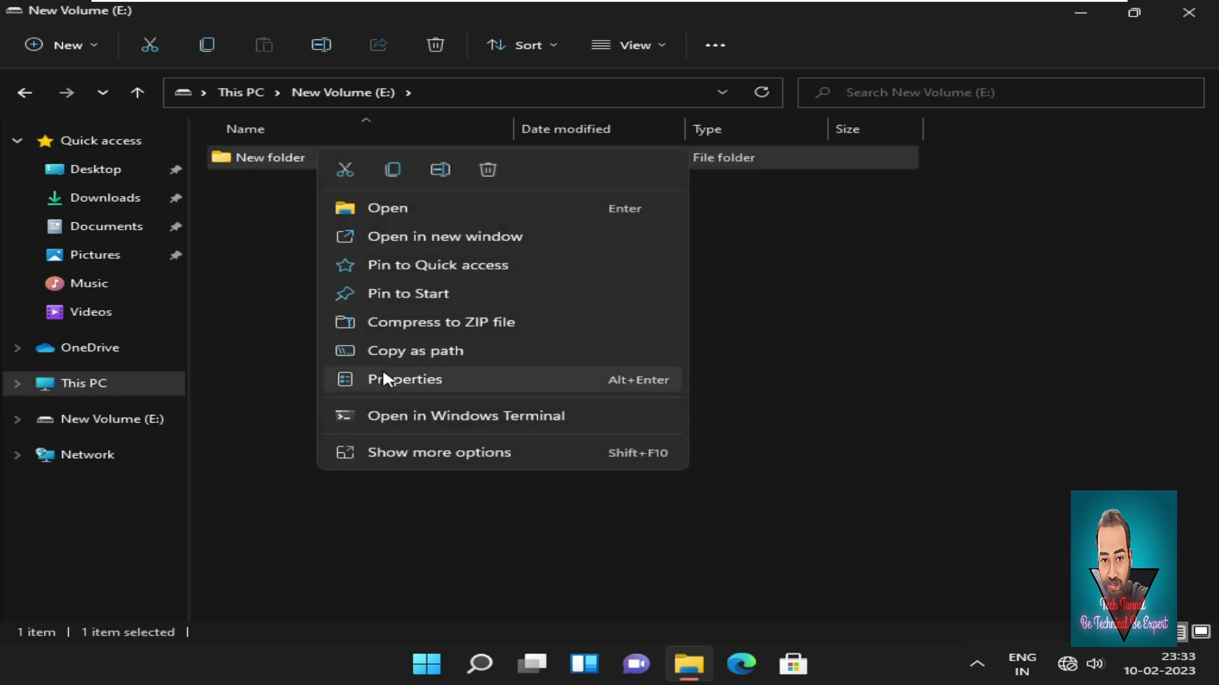
{"action": "left_click", "coordinate": [383, 375]}
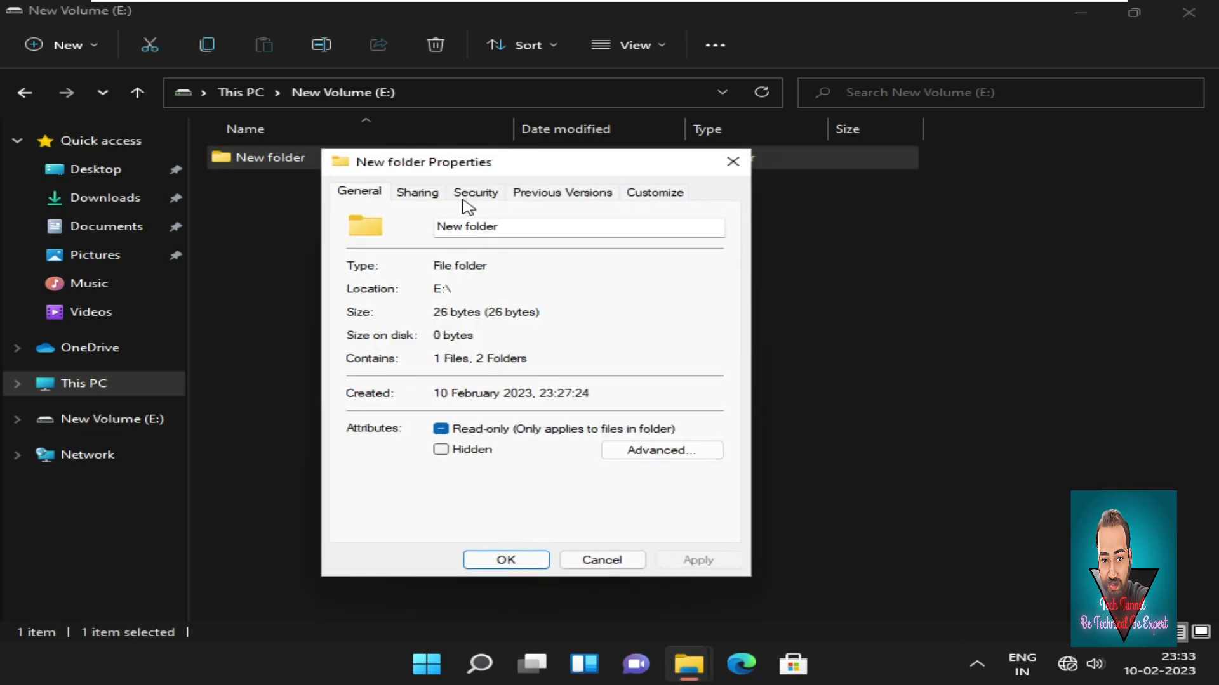
{"action": "left_click", "coordinate": [432, 200]}
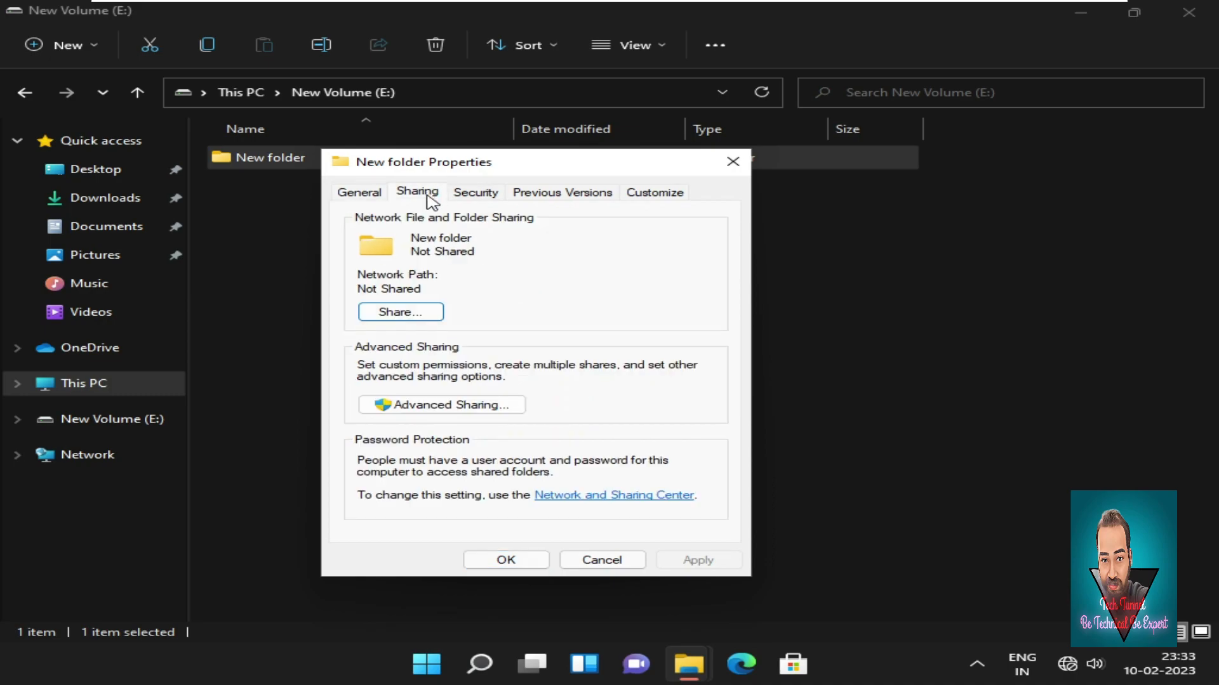
{"action": "left_click", "coordinate": [475, 195]}
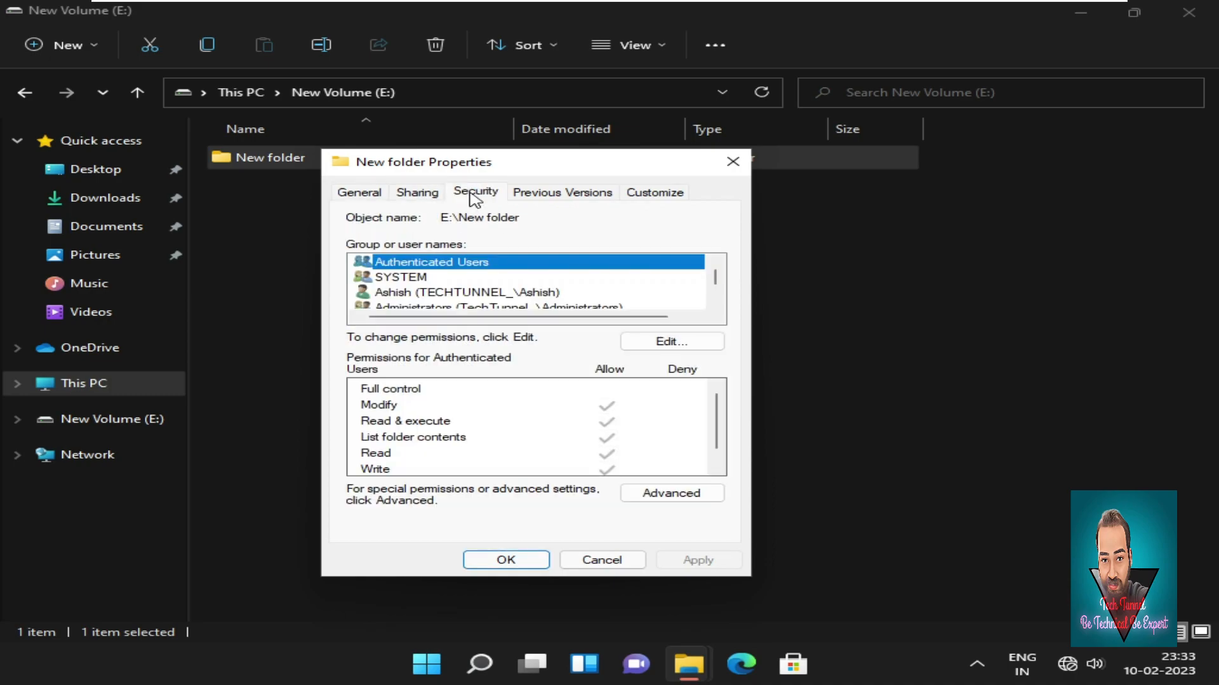
{"action": "left_click", "coordinate": [672, 342]}
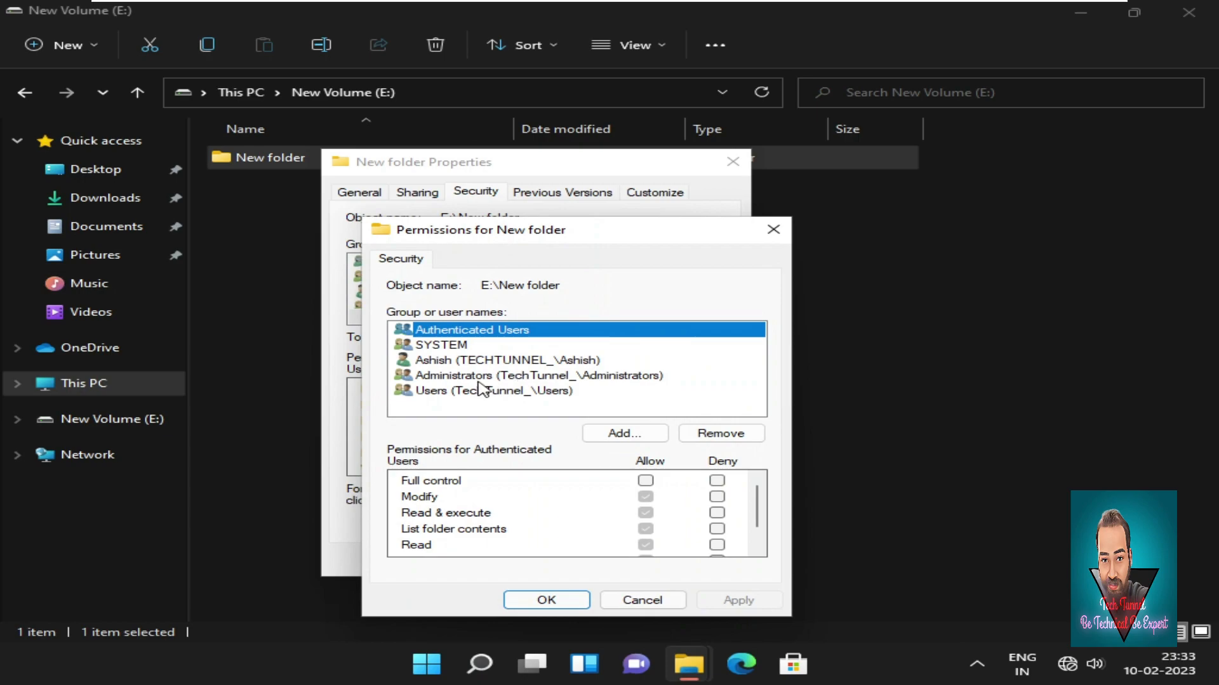
{"action": "left_click", "coordinate": [498, 361]}
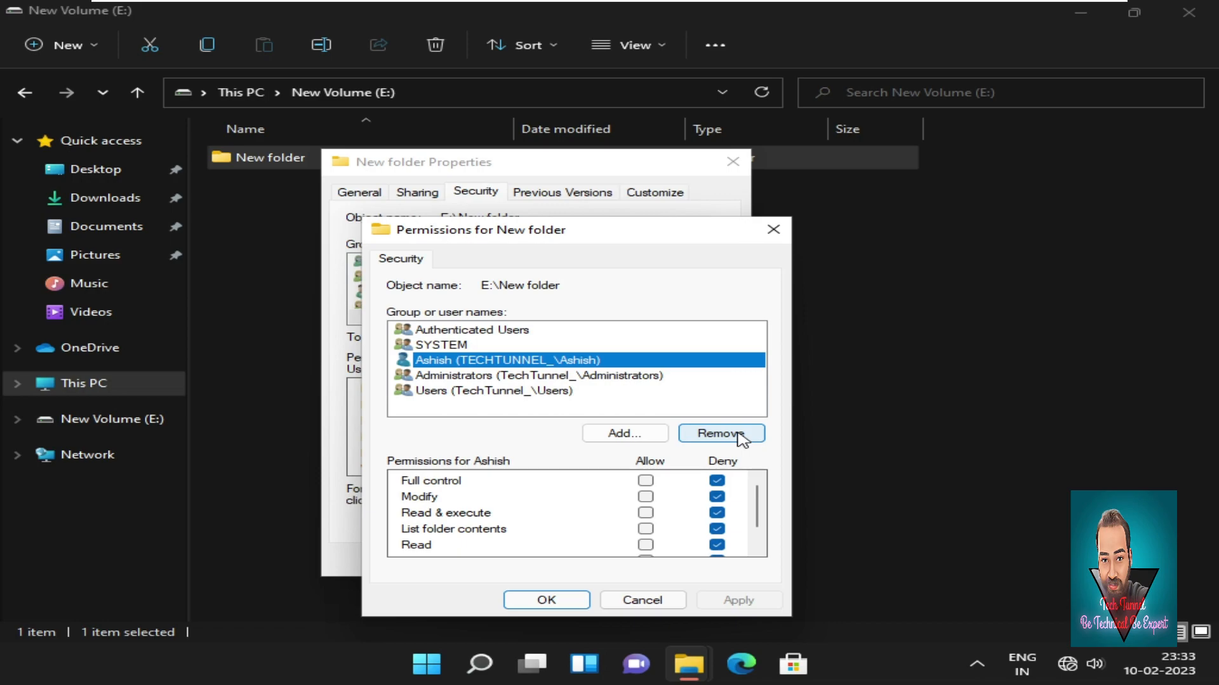
Allow Full control for the denied user, remove it from New folder's permissions, and apply past the error.
{"action": "left_click", "coordinate": [645, 481]}
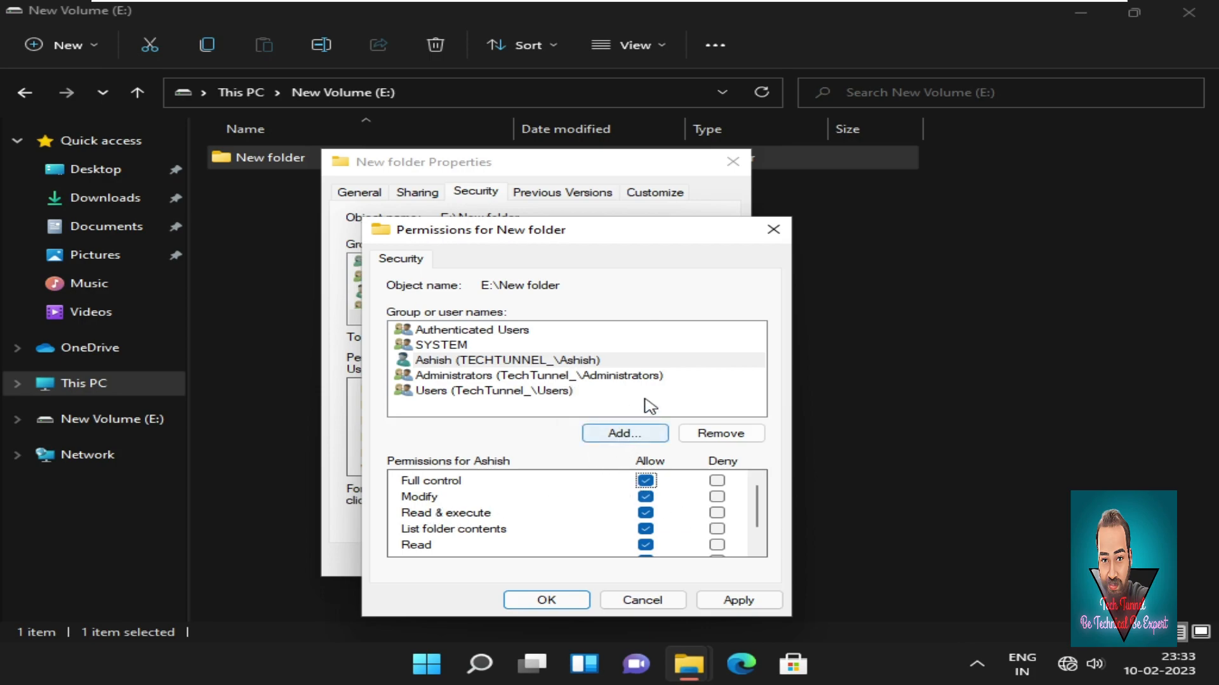
{"action": "left_click", "coordinate": [644, 364]}
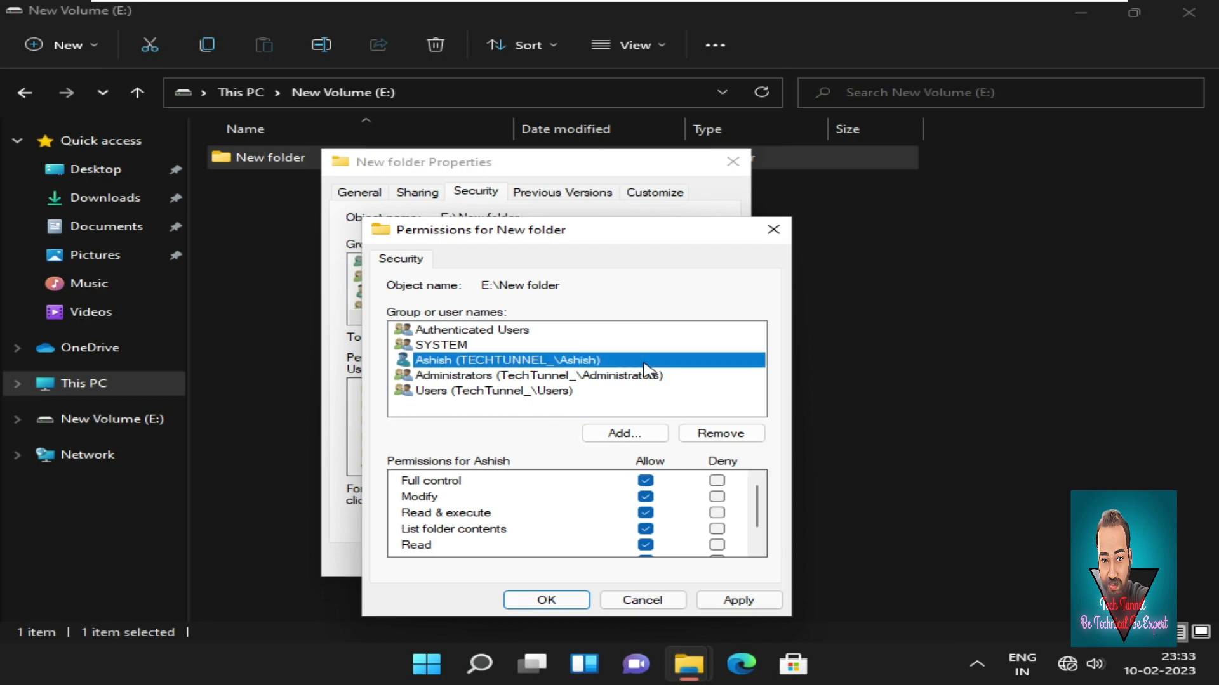
{"action": "left_click", "coordinate": [722, 437]}
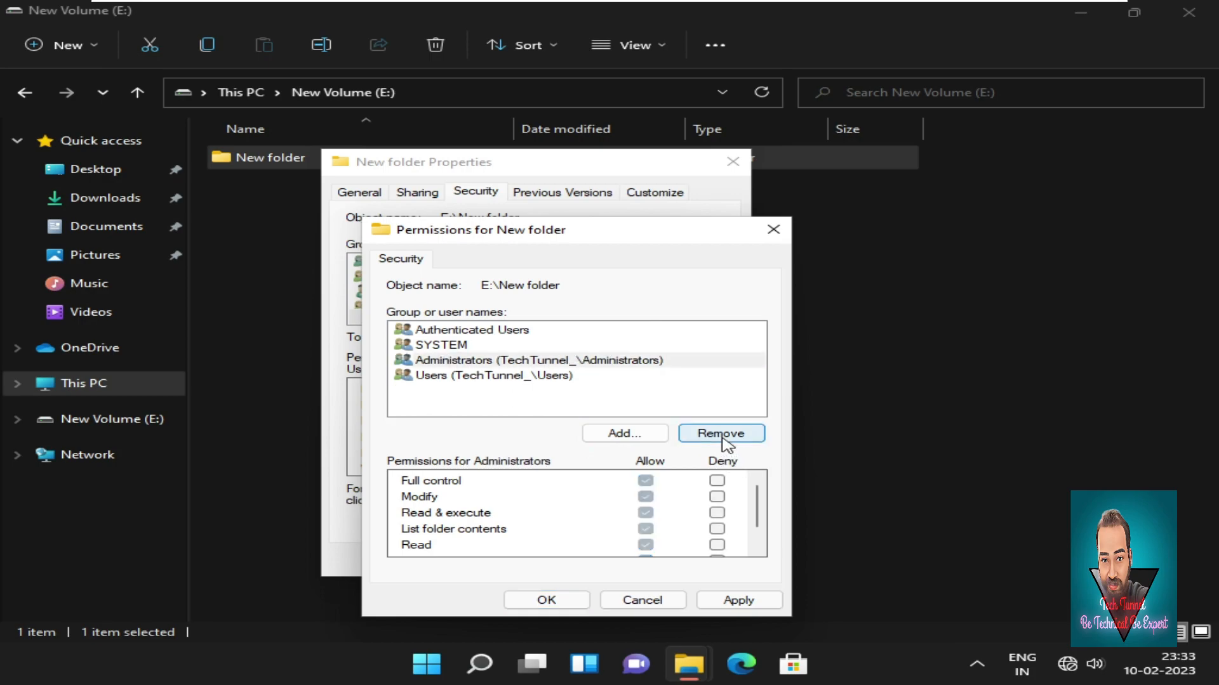
{"action": "left_click", "coordinate": [719, 604]}
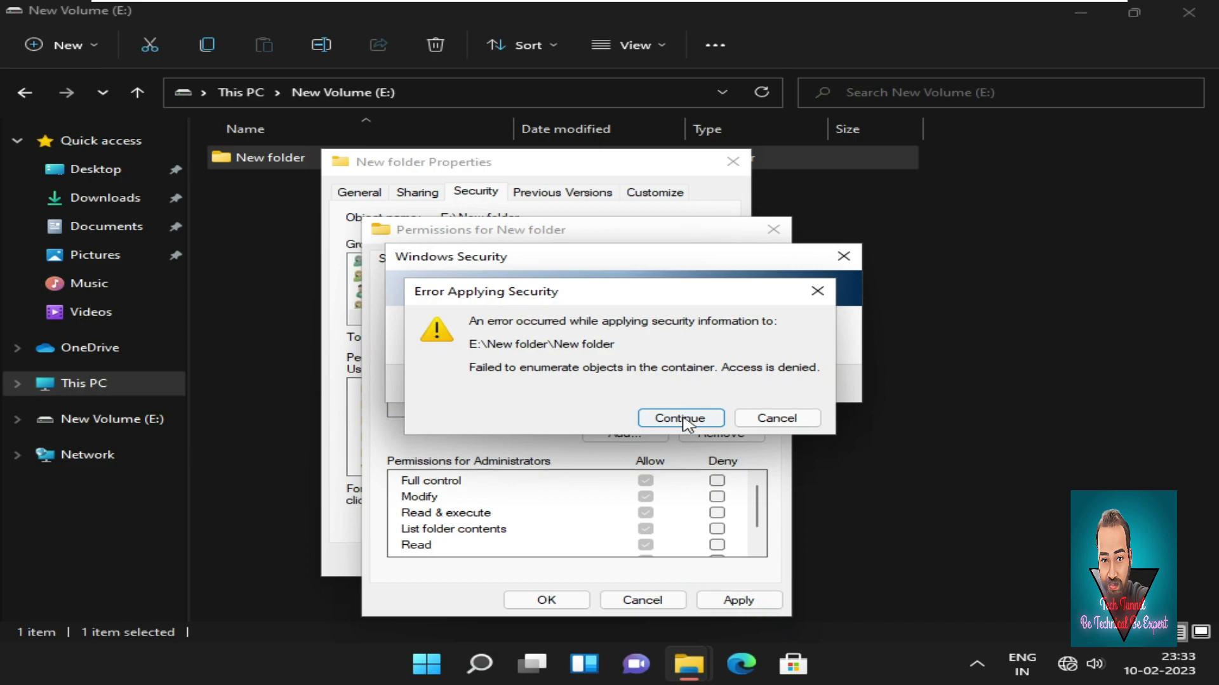
{"action": "left_click", "coordinate": [681, 418]}
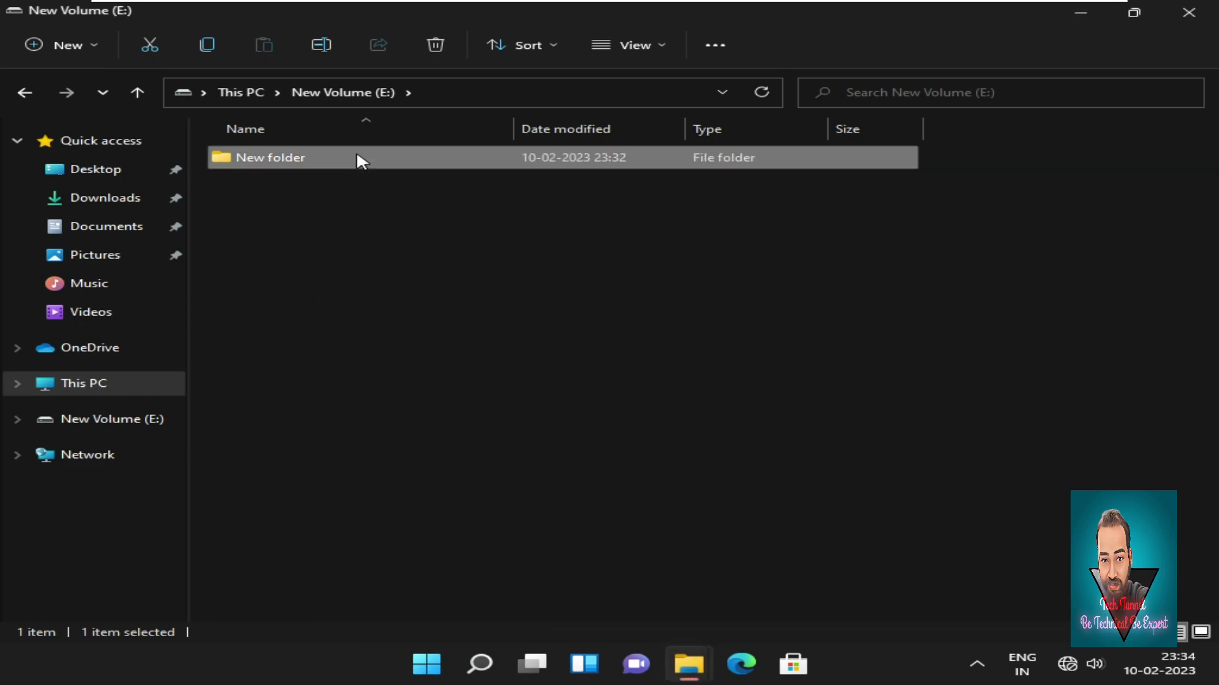
{"action": "right_click", "coordinate": [356, 160]}
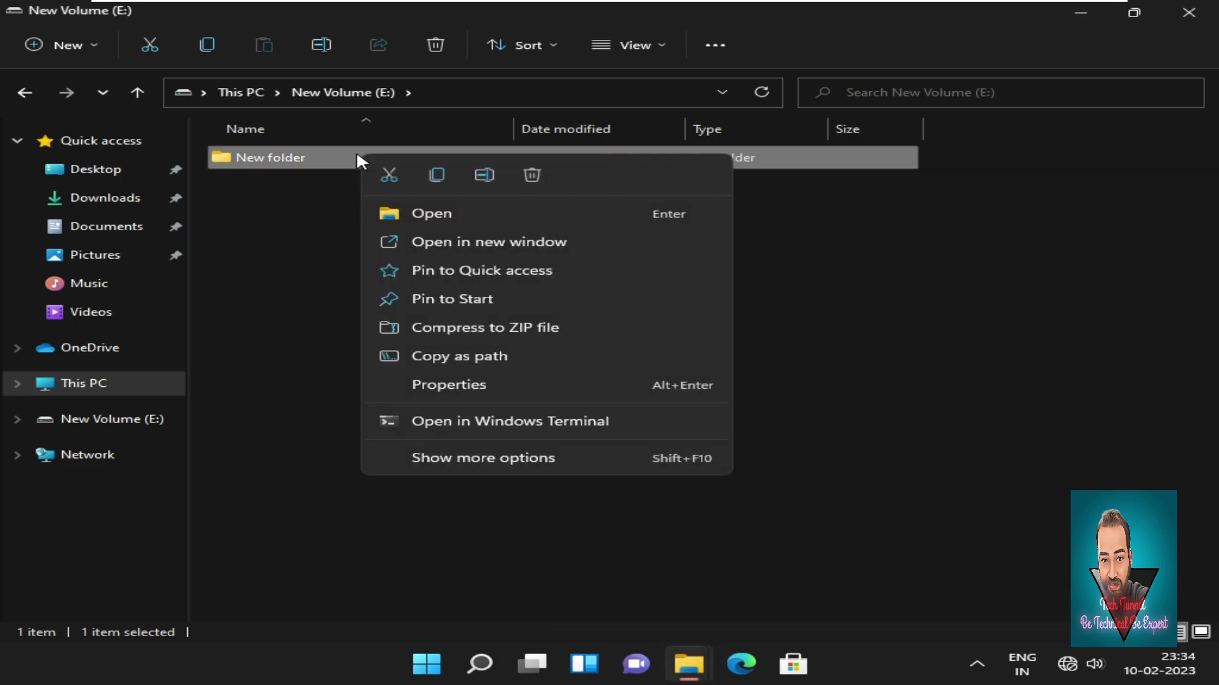
OK the permissions and properties dialogs, open New folder to see its three items, then close File Explorer.
{"action": "left_click", "coordinate": [509, 388]}
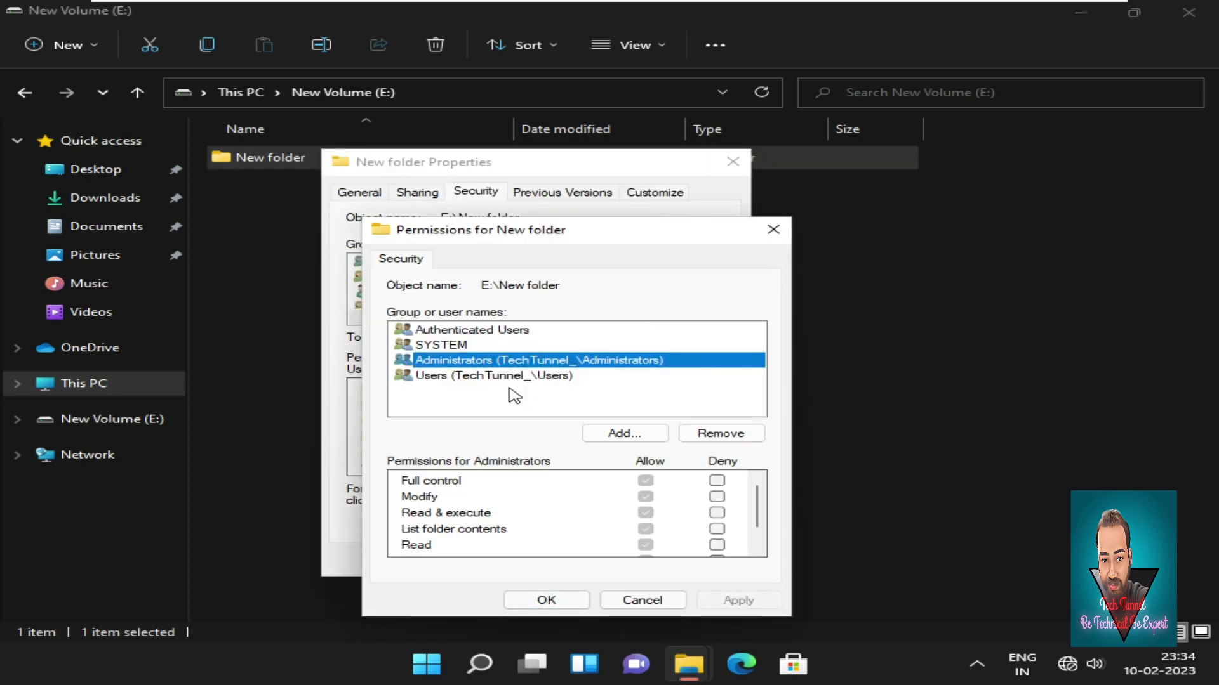
{"action": "left_click", "coordinate": [547, 601]}
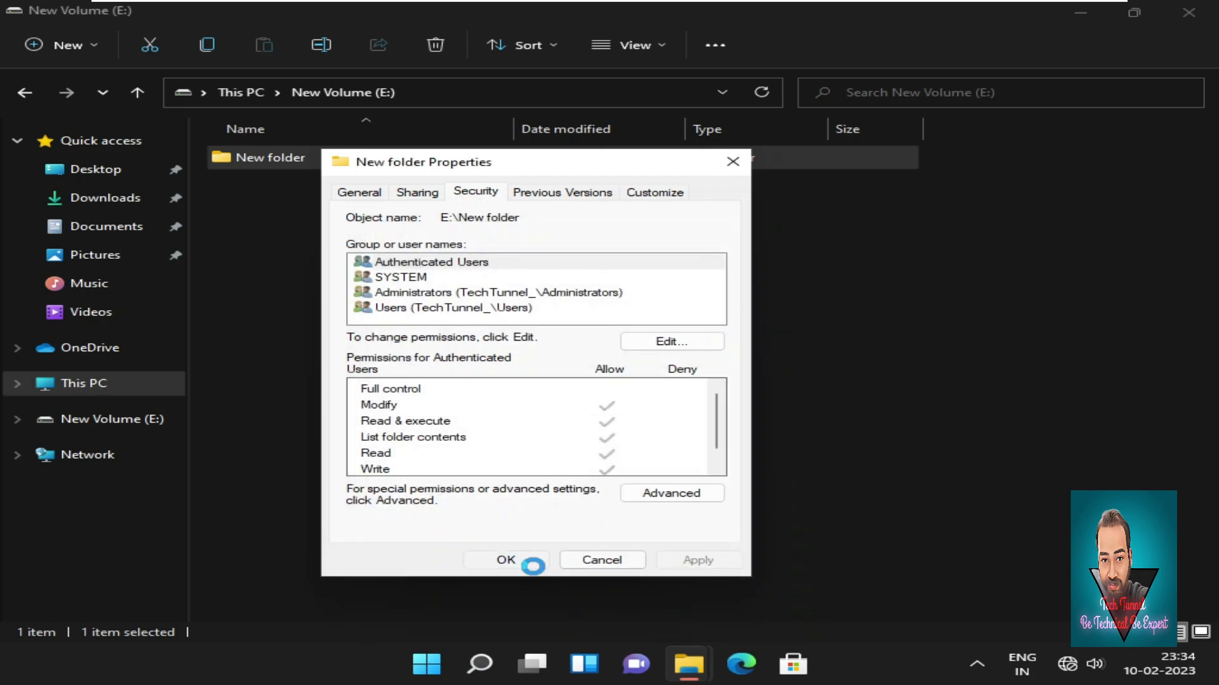
{"action": "left_click", "coordinate": [533, 557]}
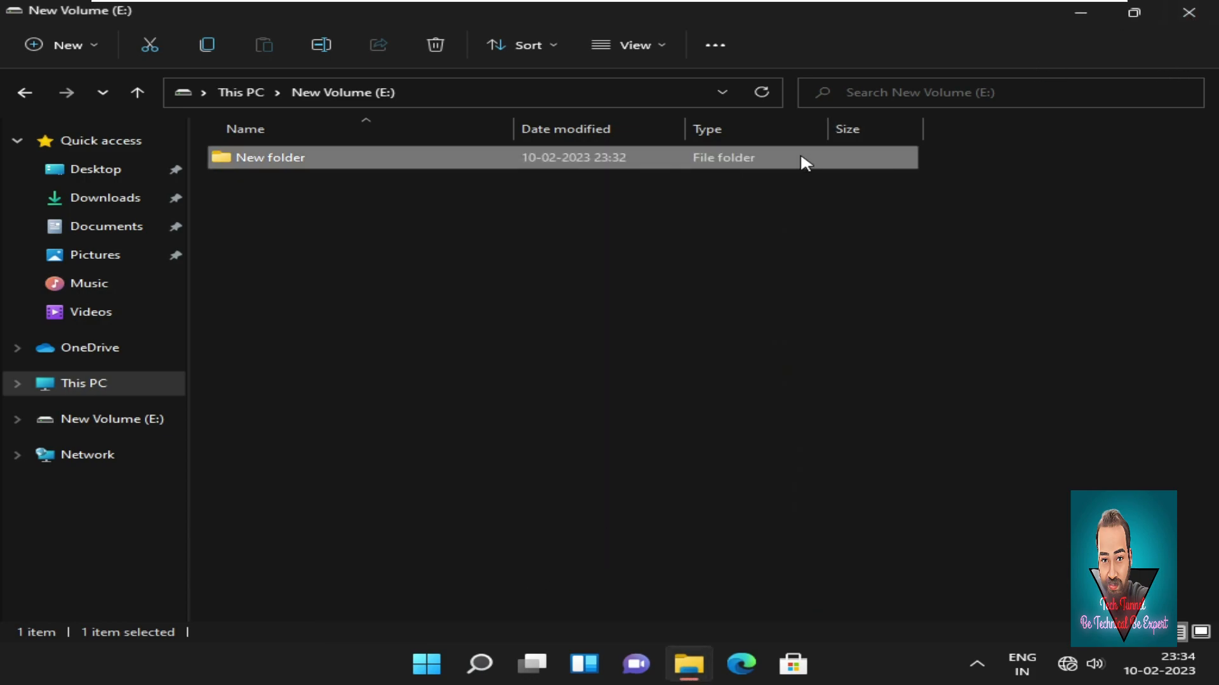
{"action": "double_click", "coordinate": [786, 157]}
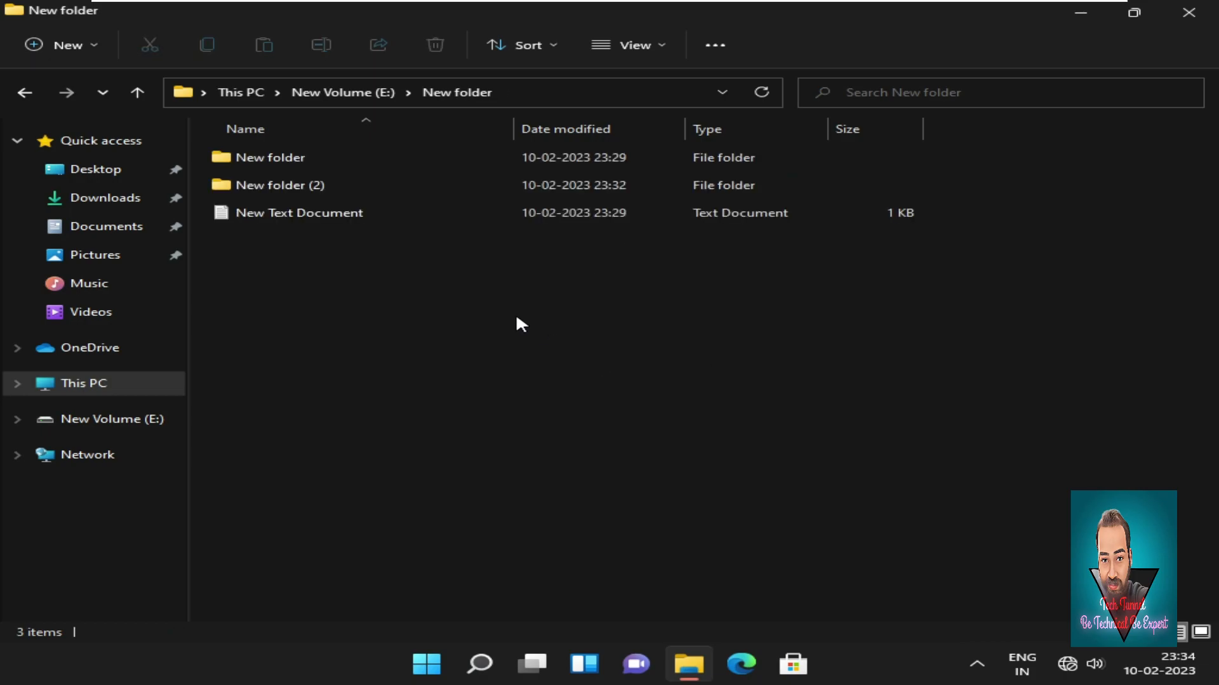
{"action": "left_click", "coordinate": [1187, 14]}
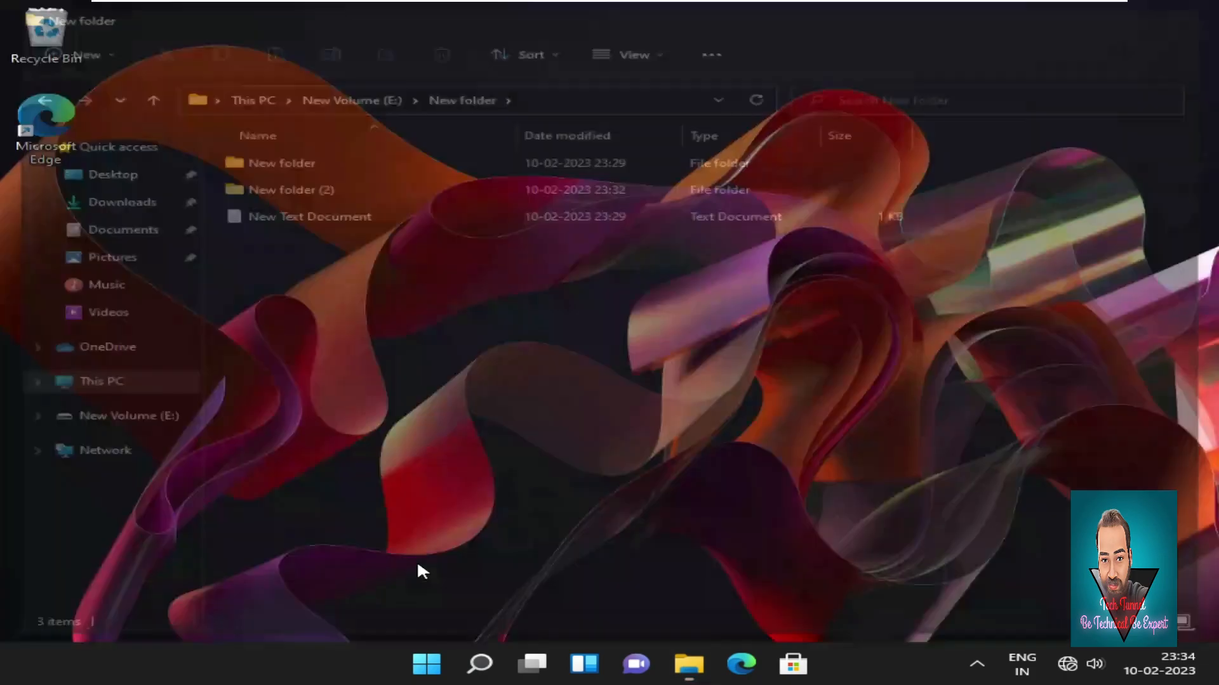
Switch to the other signed-in account, sign in with its password, and launch File Explorer.
{"action": "left_click", "coordinate": [424, 675]}
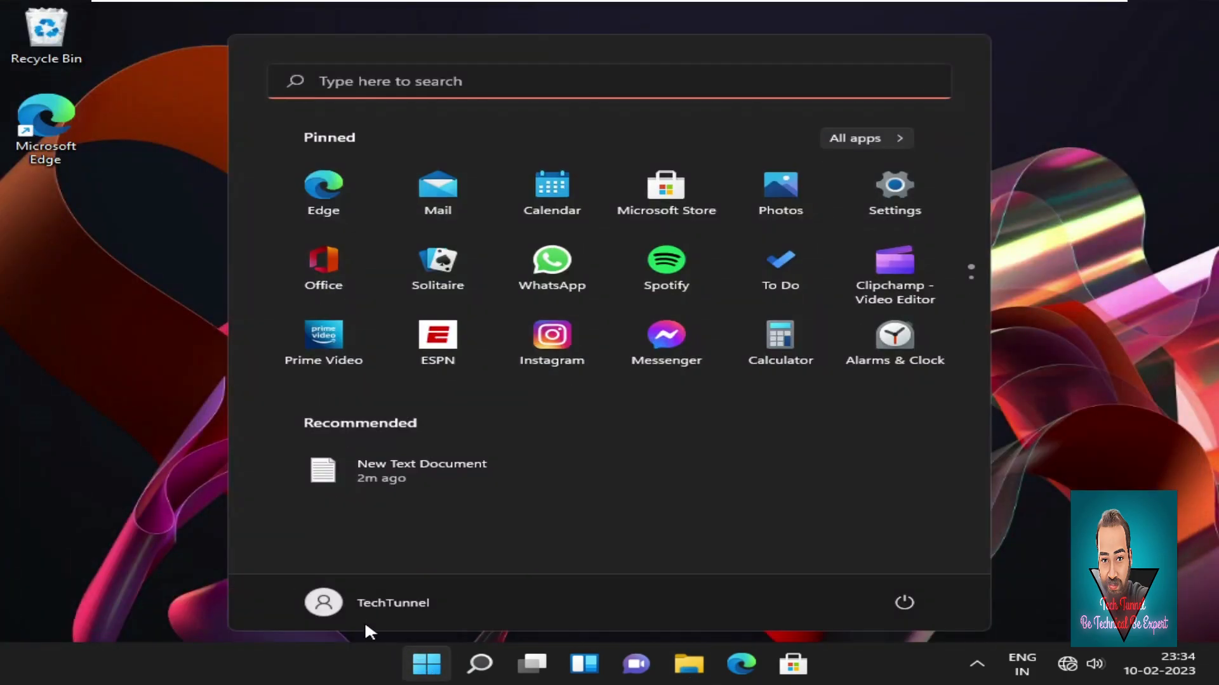
{"action": "left_click", "coordinate": [382, 602]}
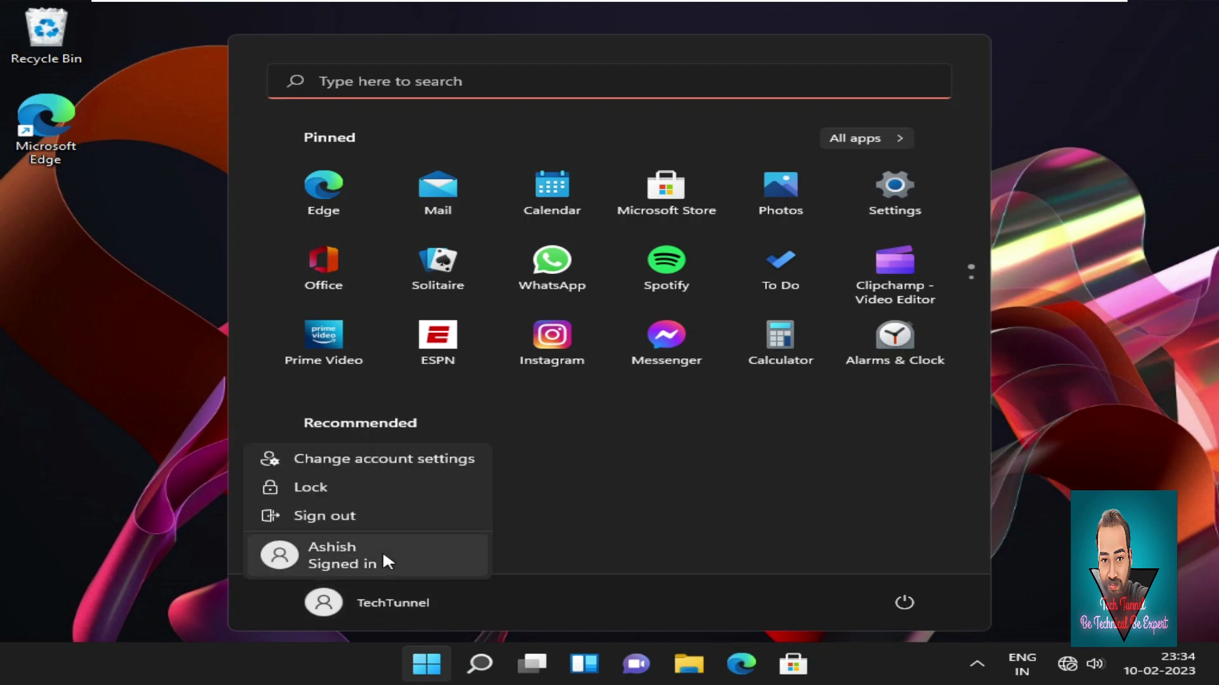
{"action": "left_click", "coordinate": [382, 550]}
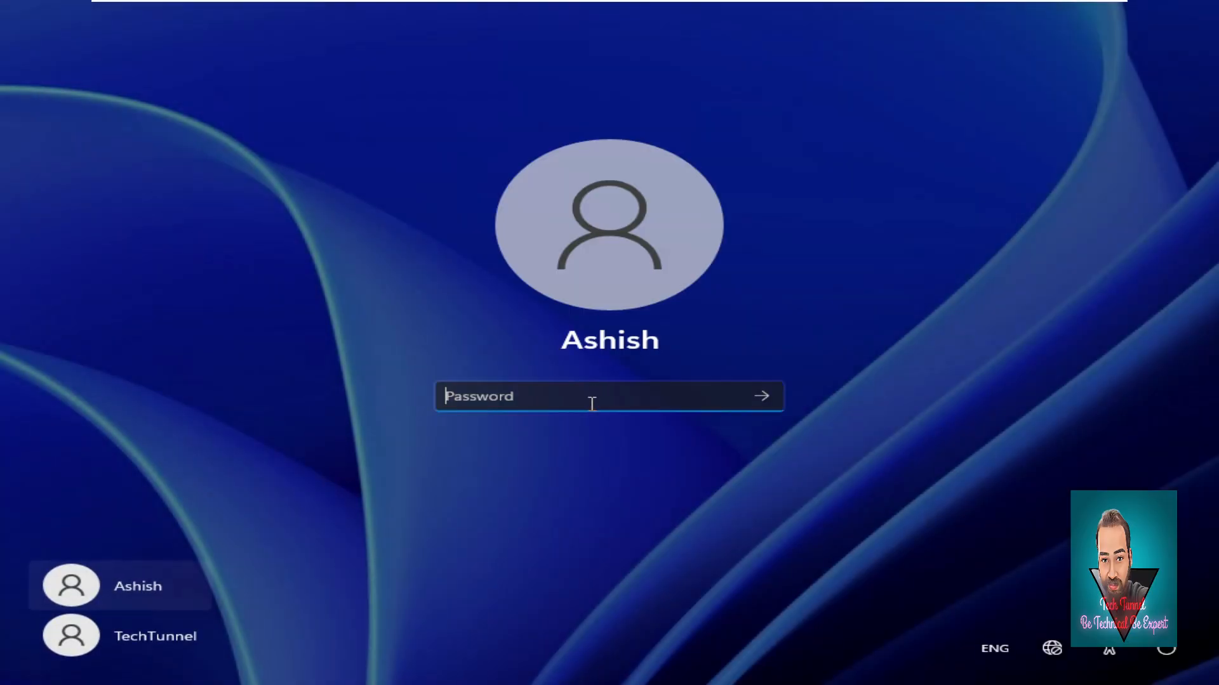
{"action": "type", "text": "••"}
{"action": "type", "text": "•"}
{"action": "key", "text": "Return"}
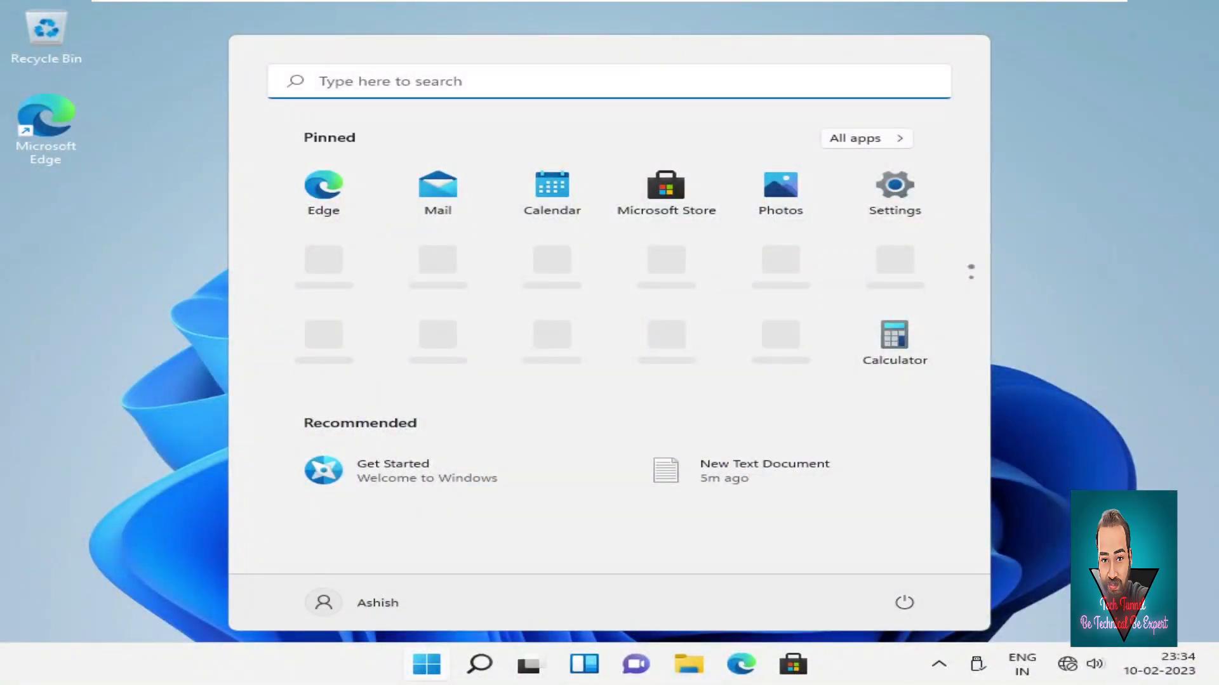
{"action": "left_click", "coordinate": [696, 674]}
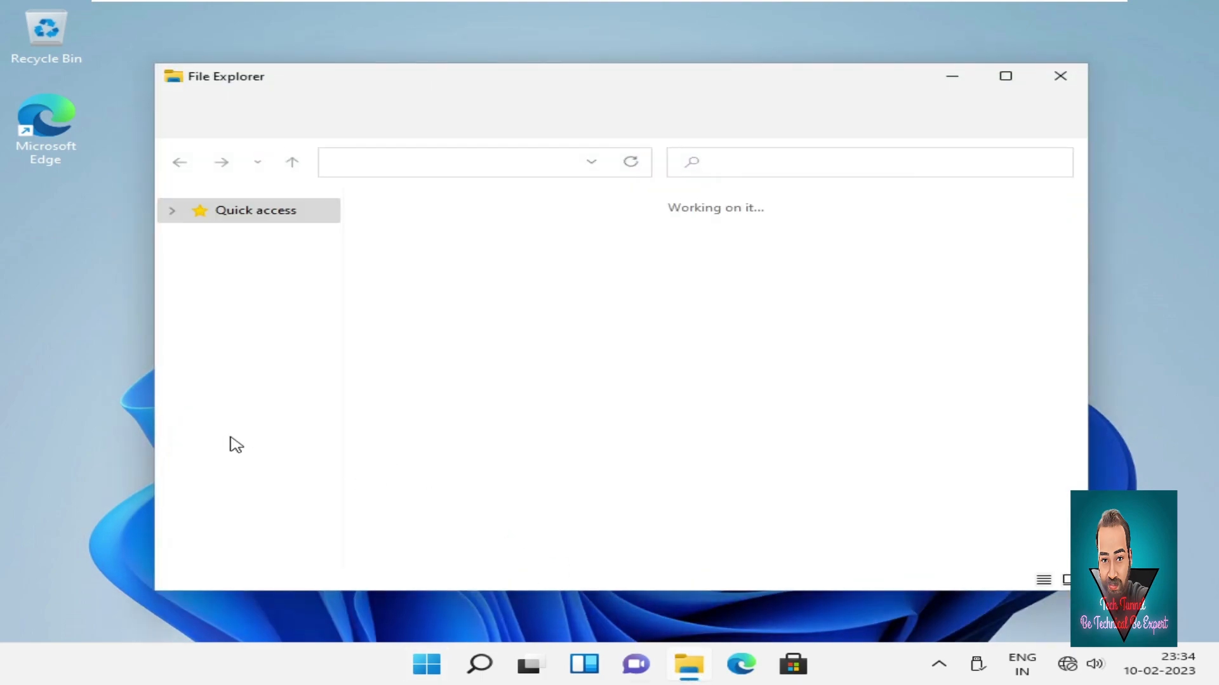
As the second user, open New Volume (E:) and its New folder, showing three items.
{"action": "left_click", "coordinate": [239, 480]}
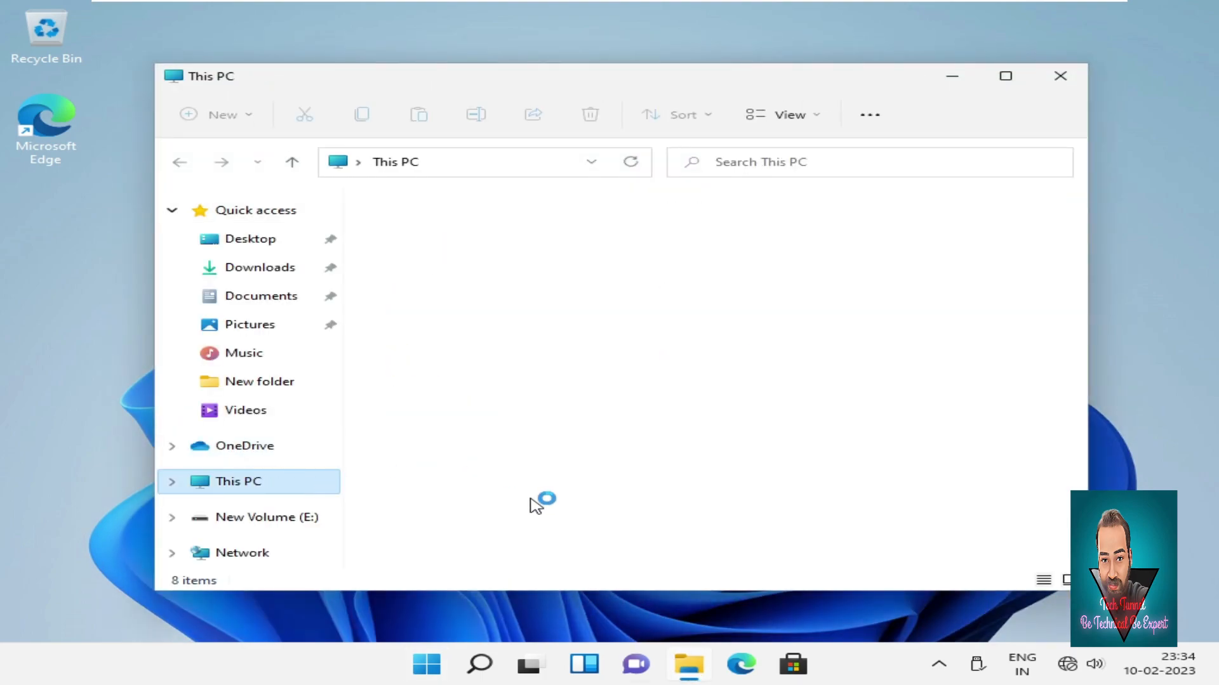
{"action": "double_click", "coordinate": [606, 479]}
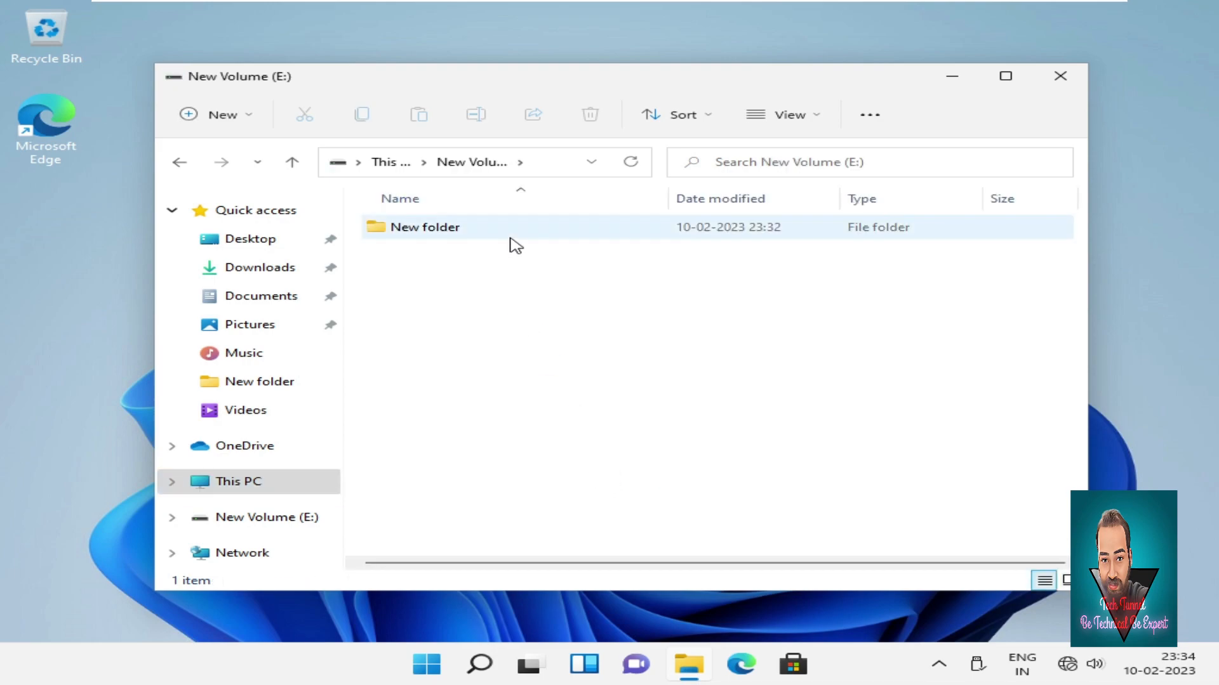
{"action": "left_click", "coordinate": [521, 234]}
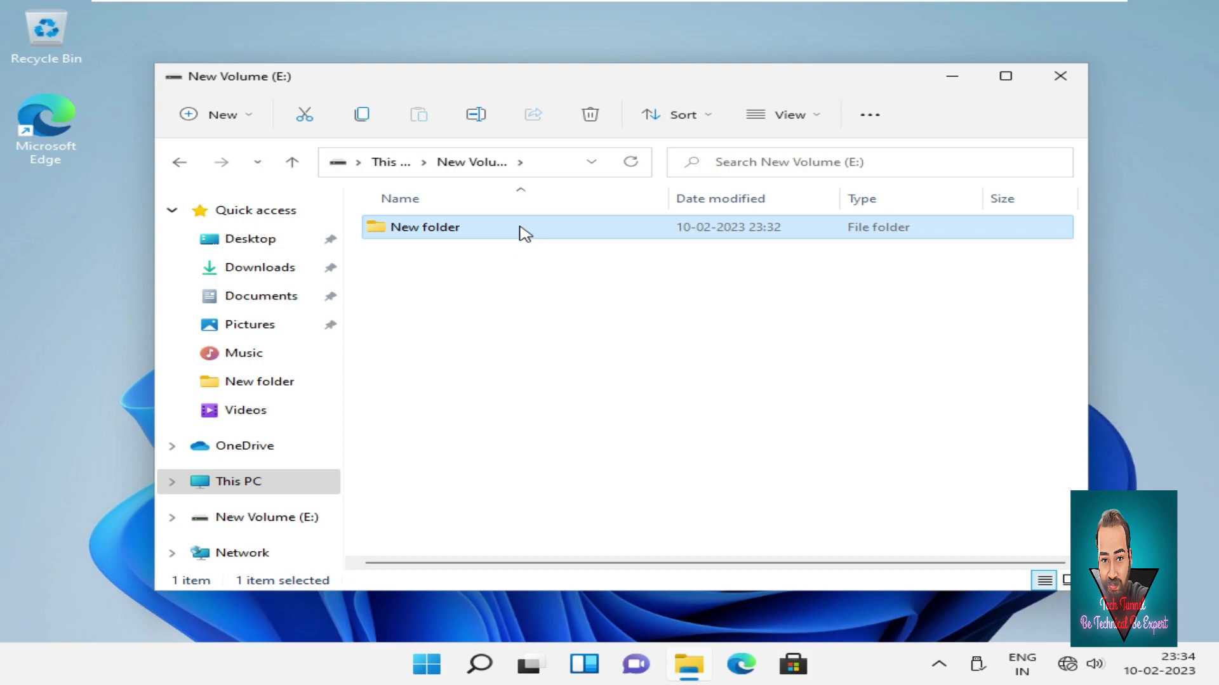
{"action": "double_click", "coordinate": [526, 234]}
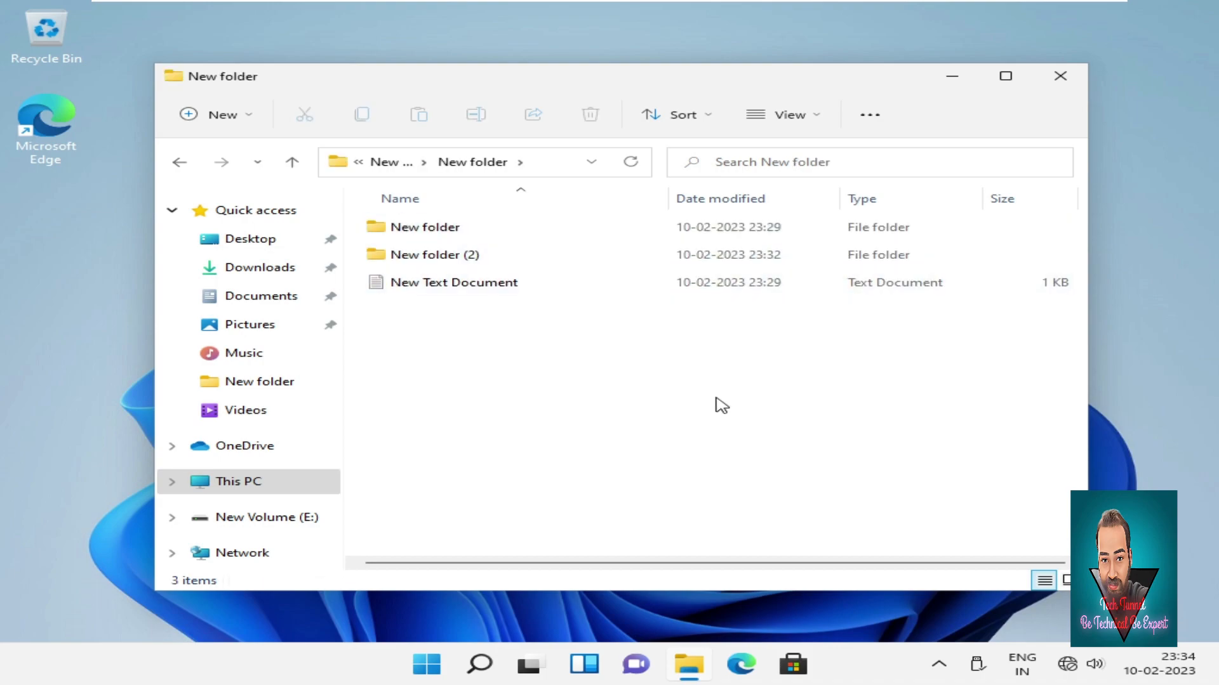
{"action": "left_click_drag", "start_coordinate": [716, 399], "coordinate": [408, 196]}
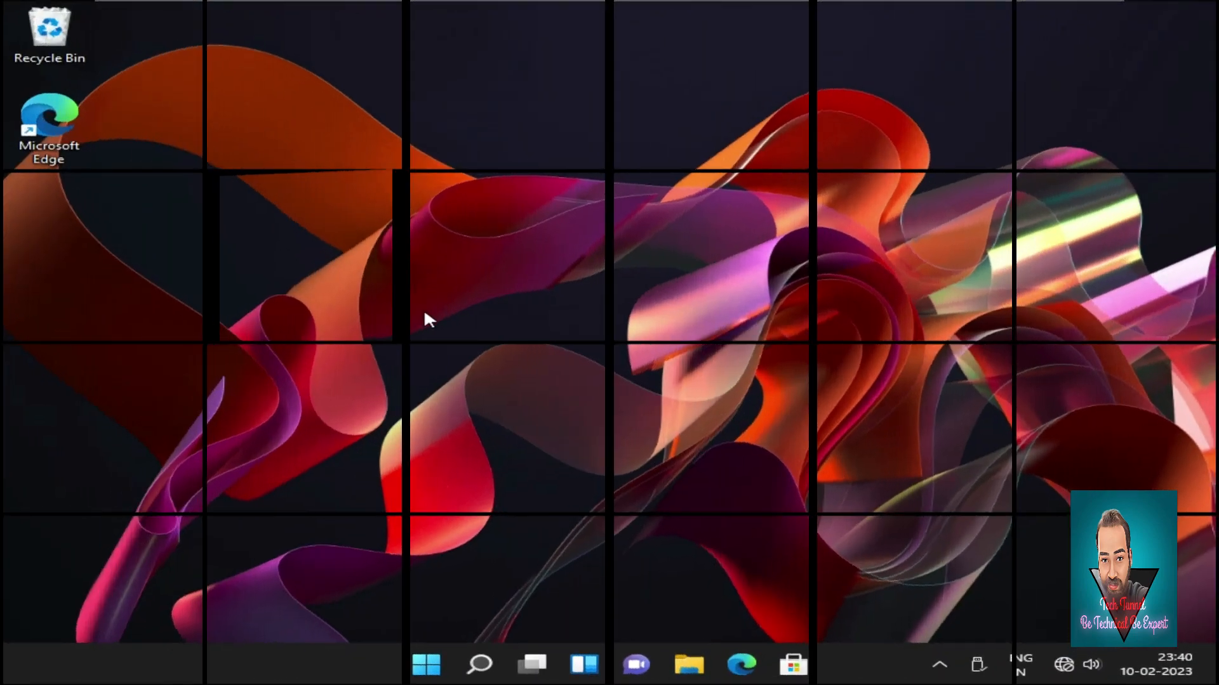
Refresh the desktop twice, then open File Explorer on This PC with its three drives.
{"action": "right_click", "coordinate": [424, 317]}
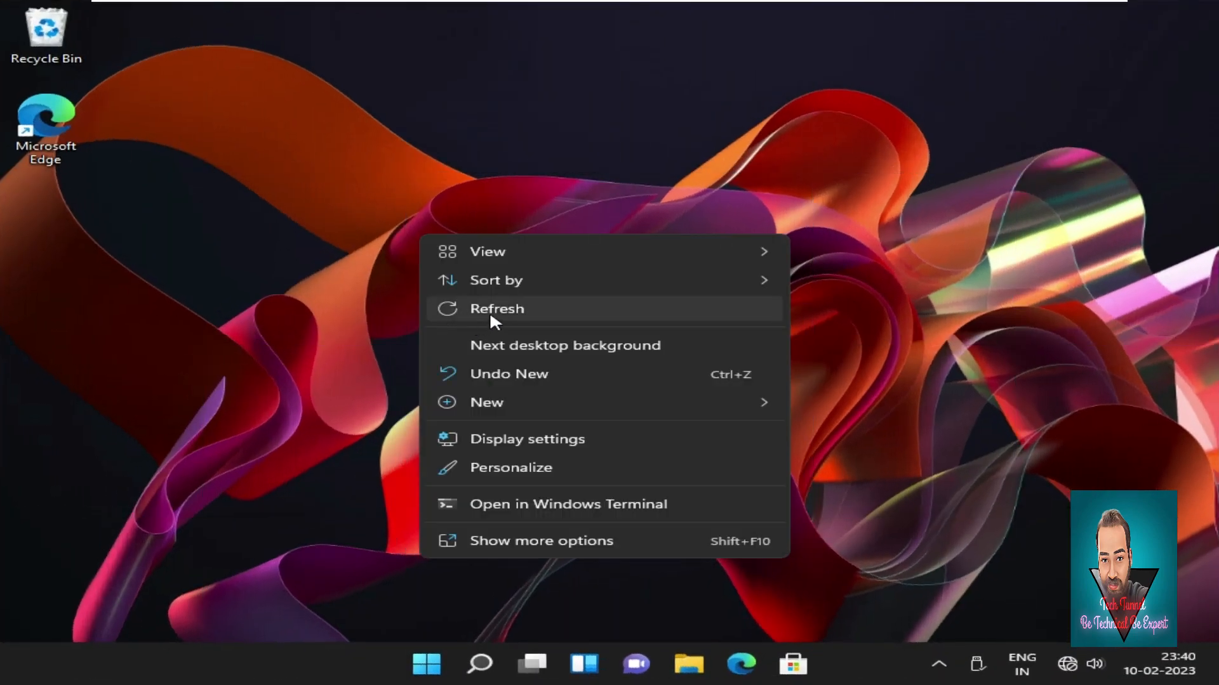
{"action": "left_click", "coordinate": [490, 315]}
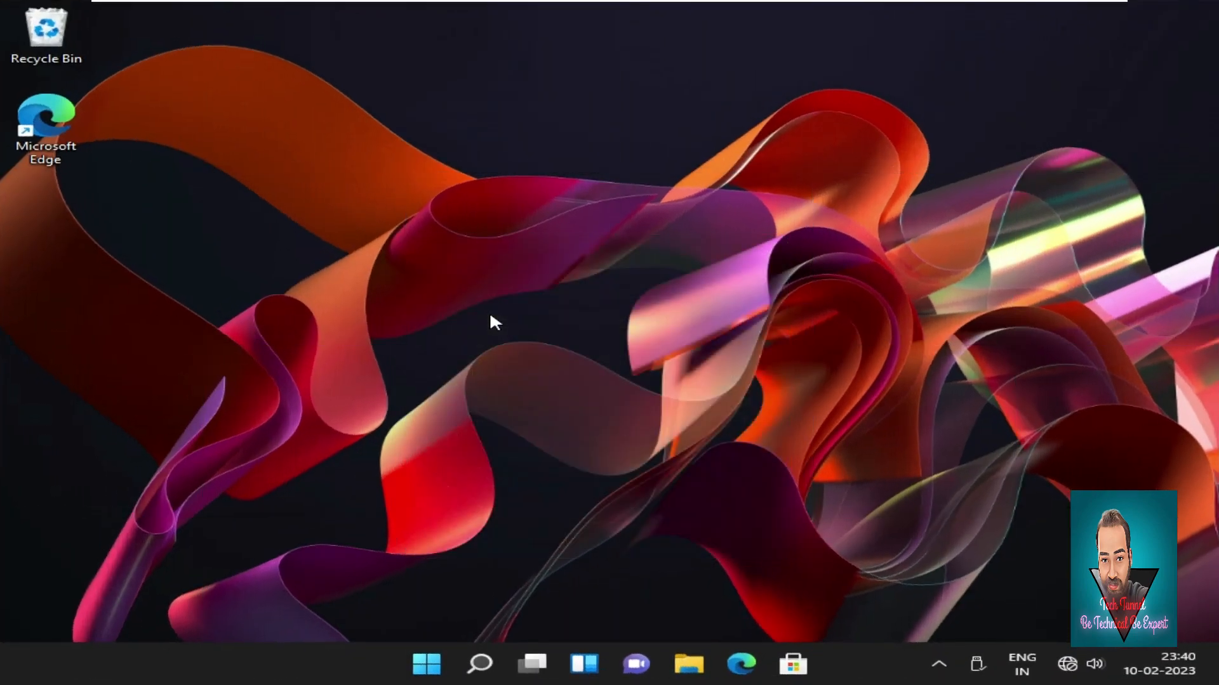
{"action": "right_click", "coordinate": [499, 327]}
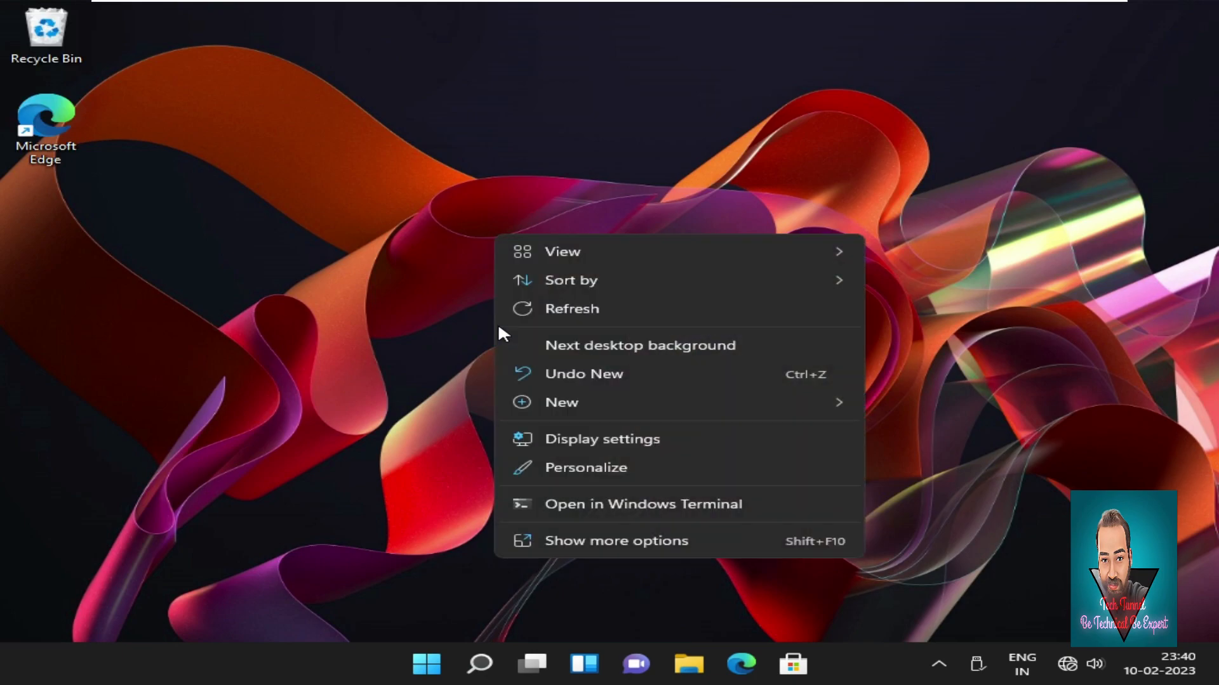
{"action": "left_click", "coordinate": [563, 313]}
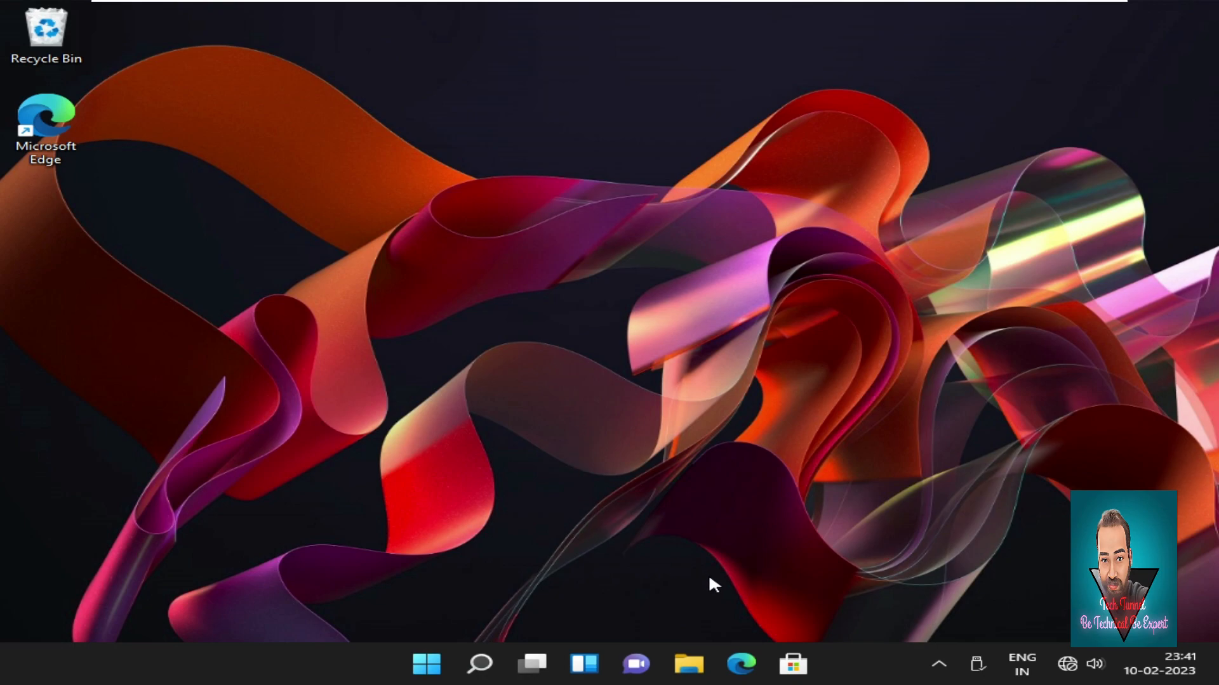
{"action": "left_click", "coordinate": [691, 664]}
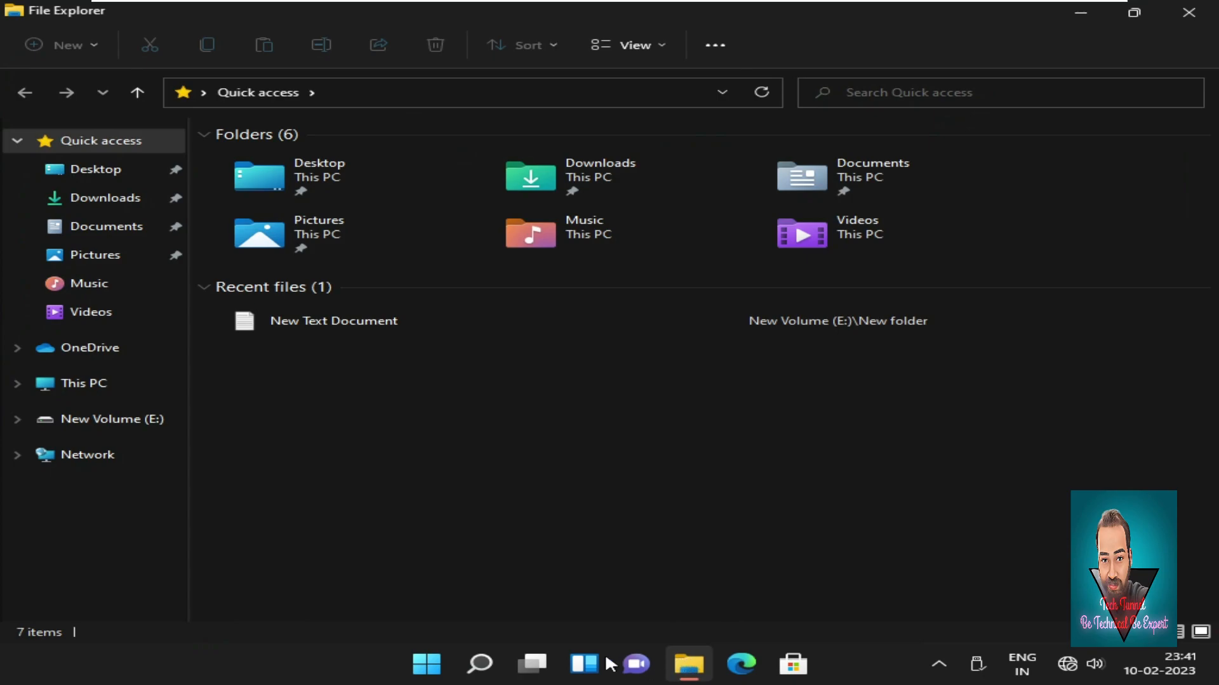
{"action": "left_click", "coordinate": [83, 387]}
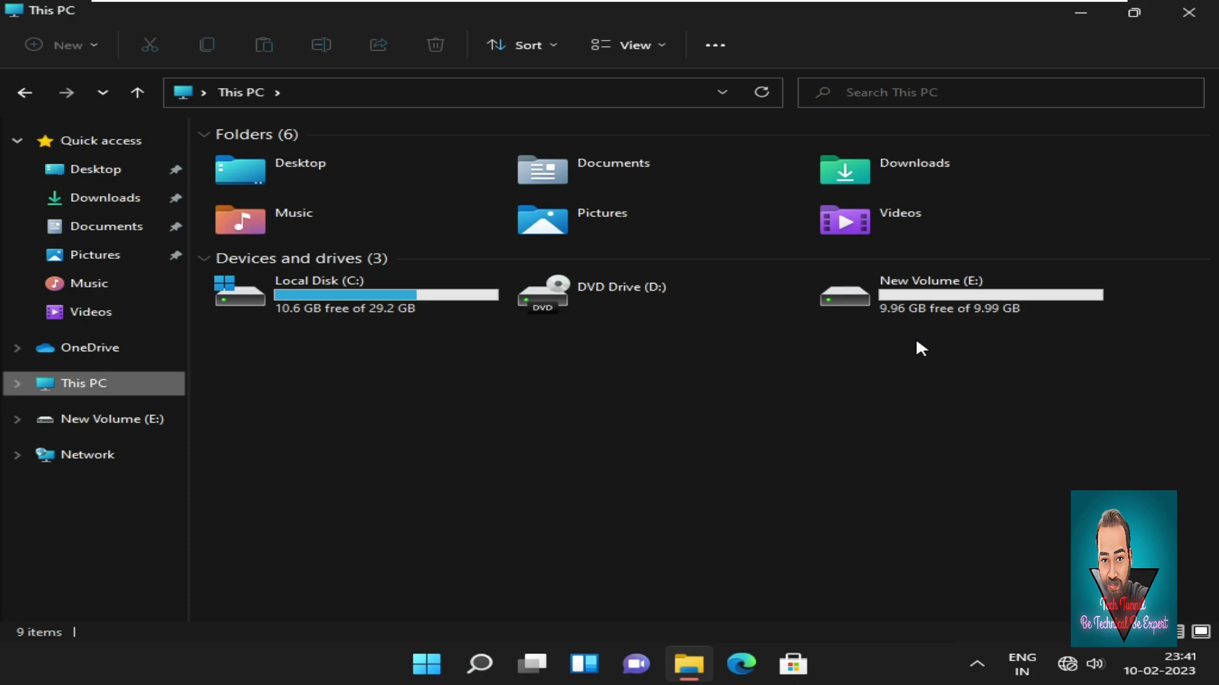
From New Volume (E:) Properties, open Security > Edit > Add to reach Select Users or Groups.
{"action": "left_click", "coordinate": [923, 295]}
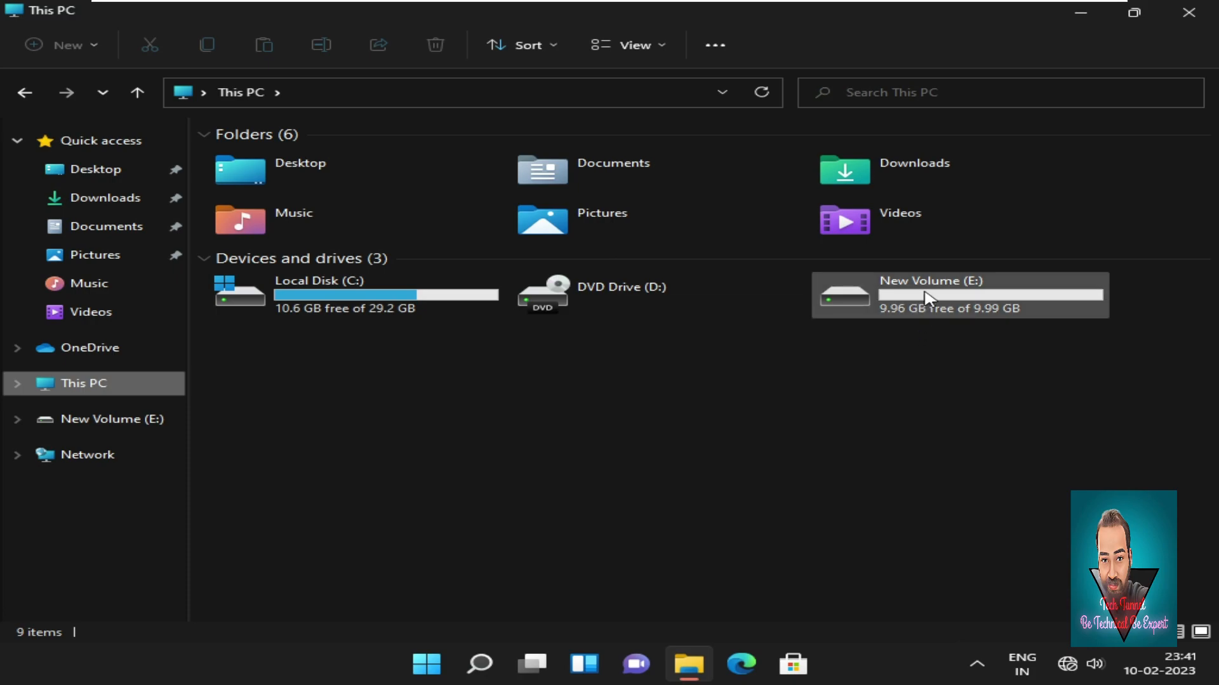
{"action": "left_click", "coordinate": [953, 349]}
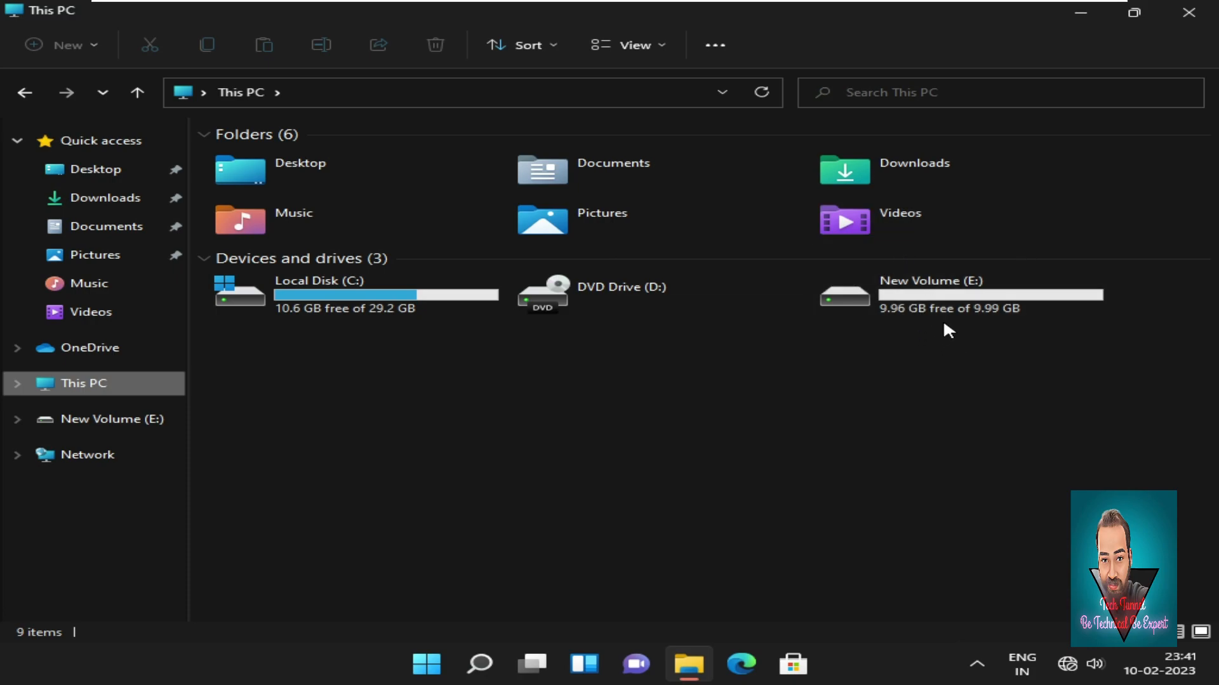
{"action": "left_click", "coordinate": [962, 308]}
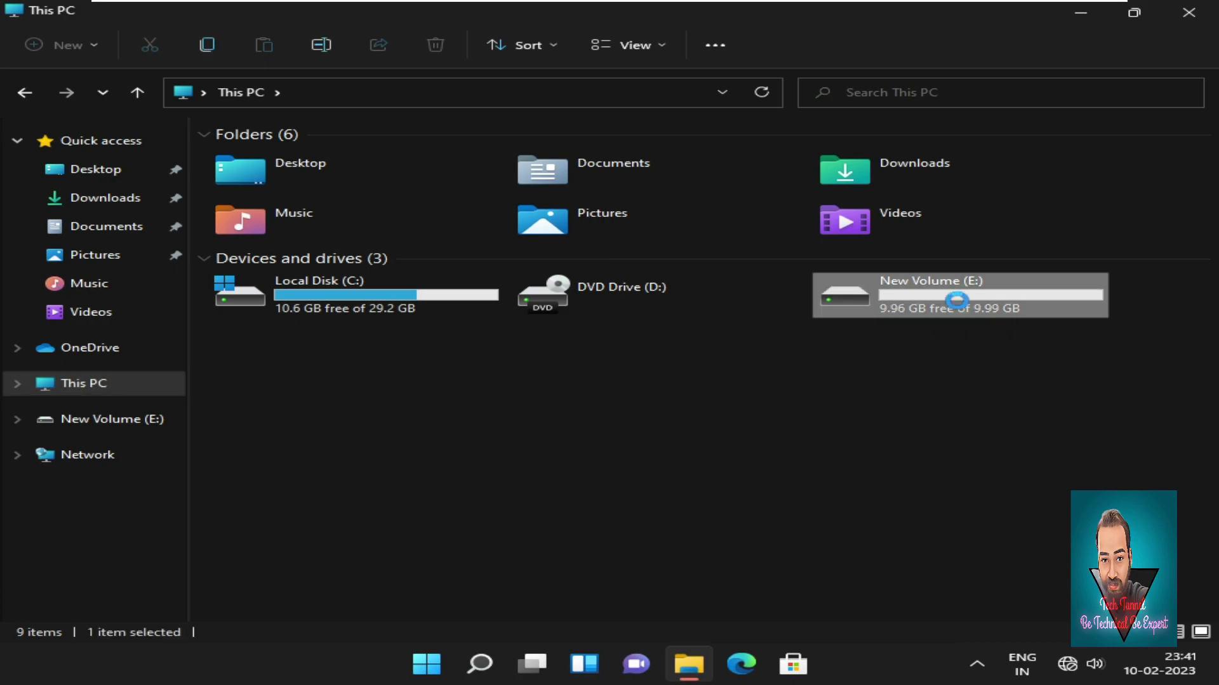
{"action": "right_click", "coordinate": [954, 304]}
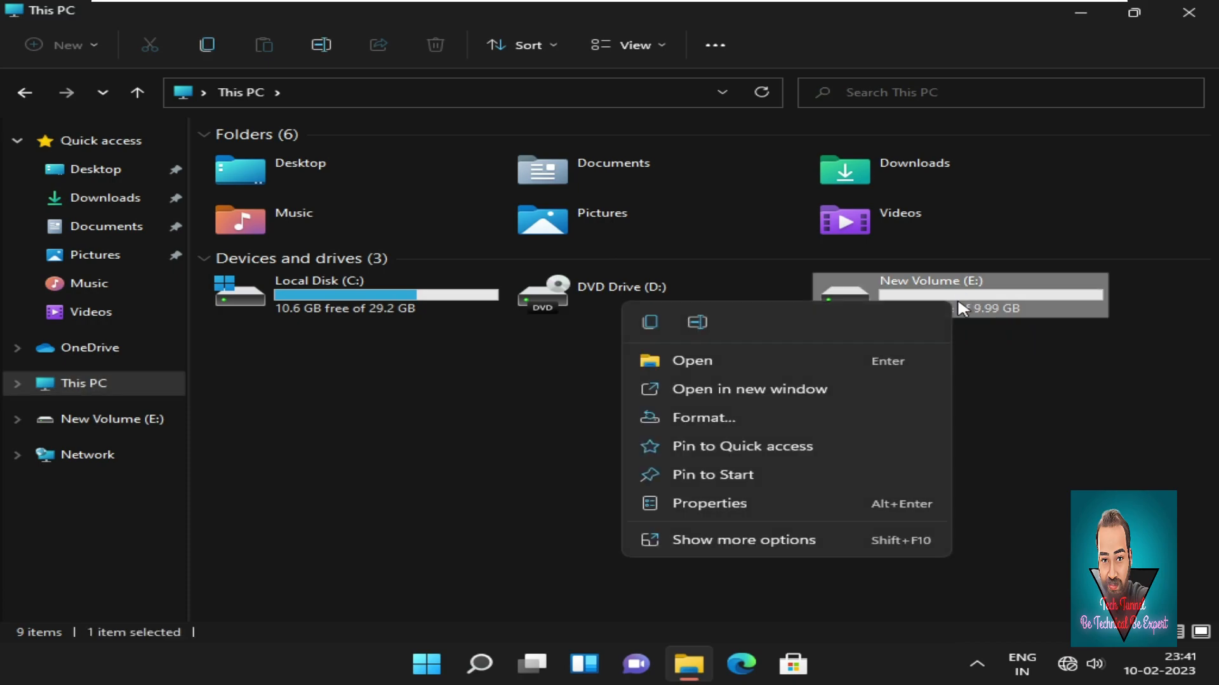
{"action": "left_click", "coordinate": [806, 505]}
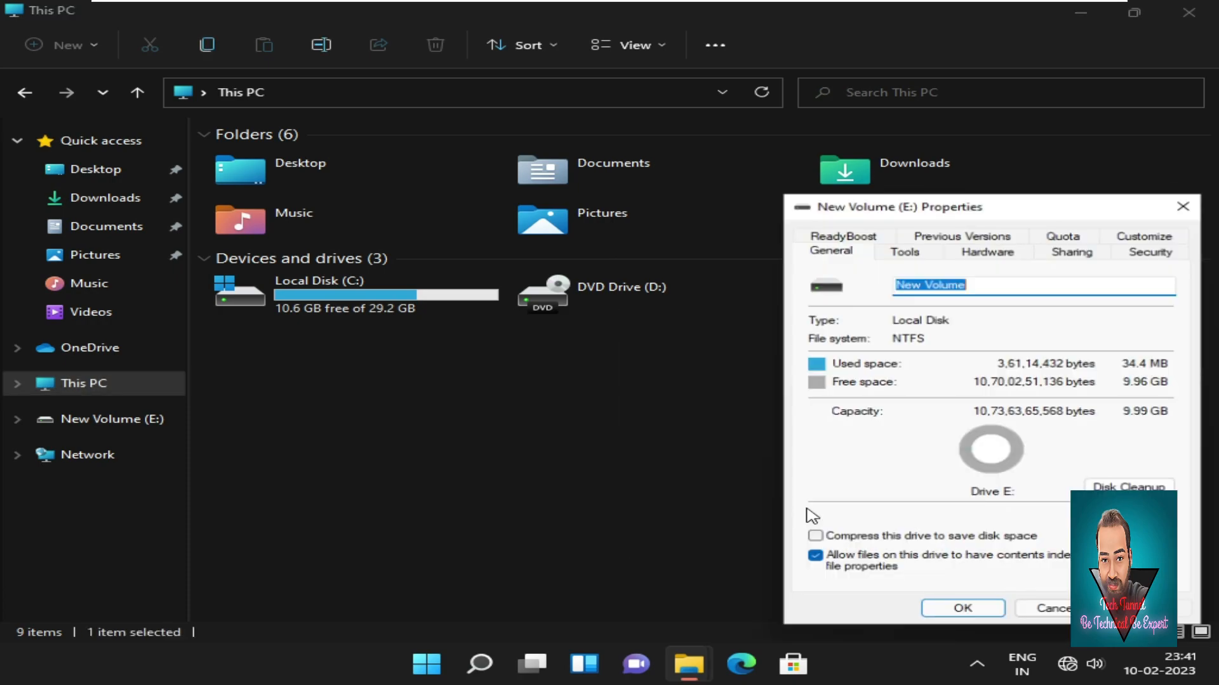
{"action": "left_click_drag", "start_coordinate": [972, 200], "coordinate": [619, 145]}
{"action": "left_click", "coordinate": [814, 193]}
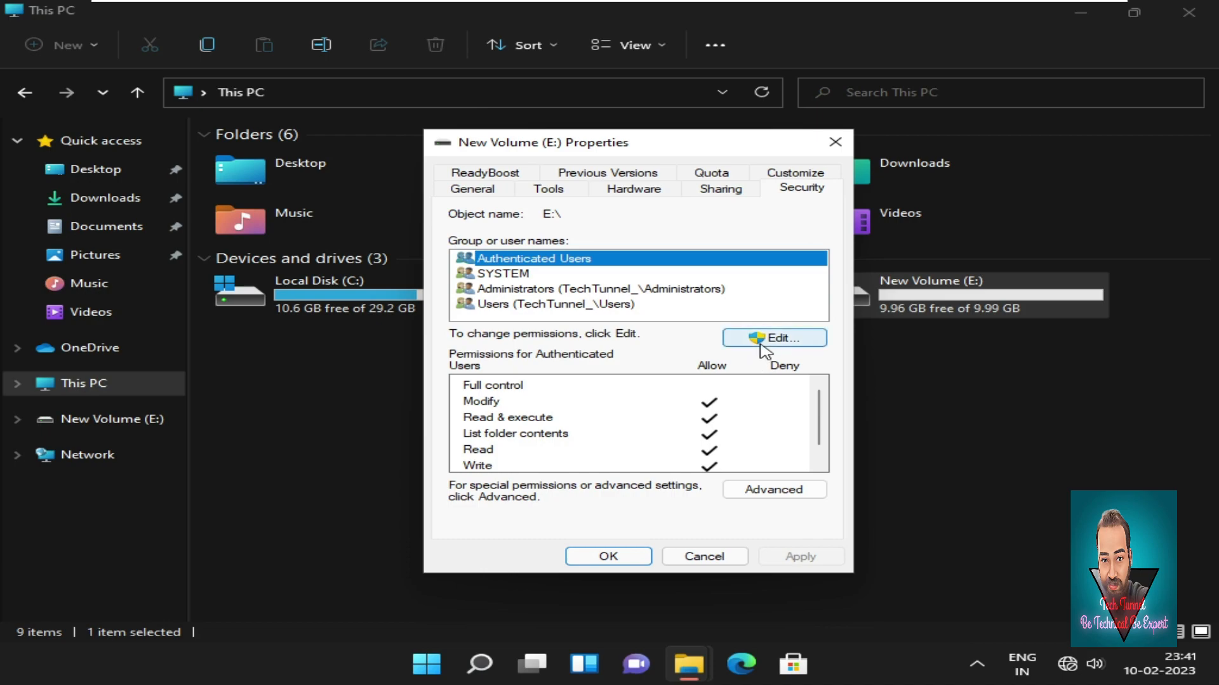
{"action": "left_click", "coordinate": [761, 343]}
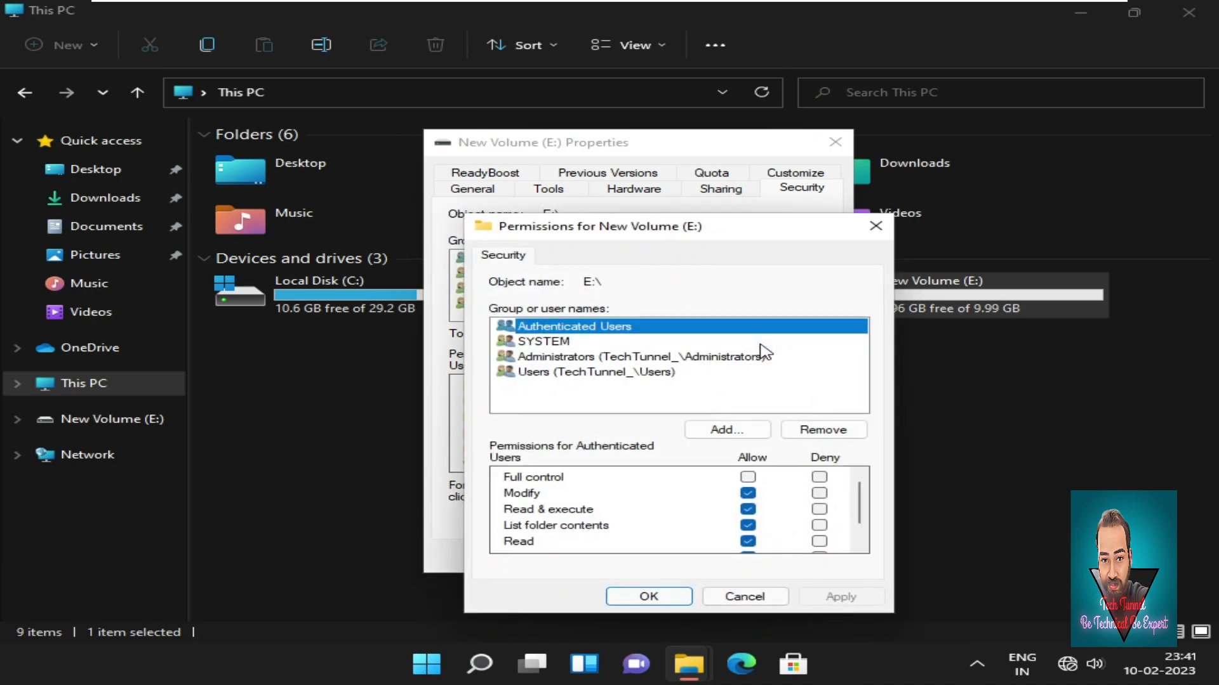
{"action": "left_click", "coordinate": [741, 433]}
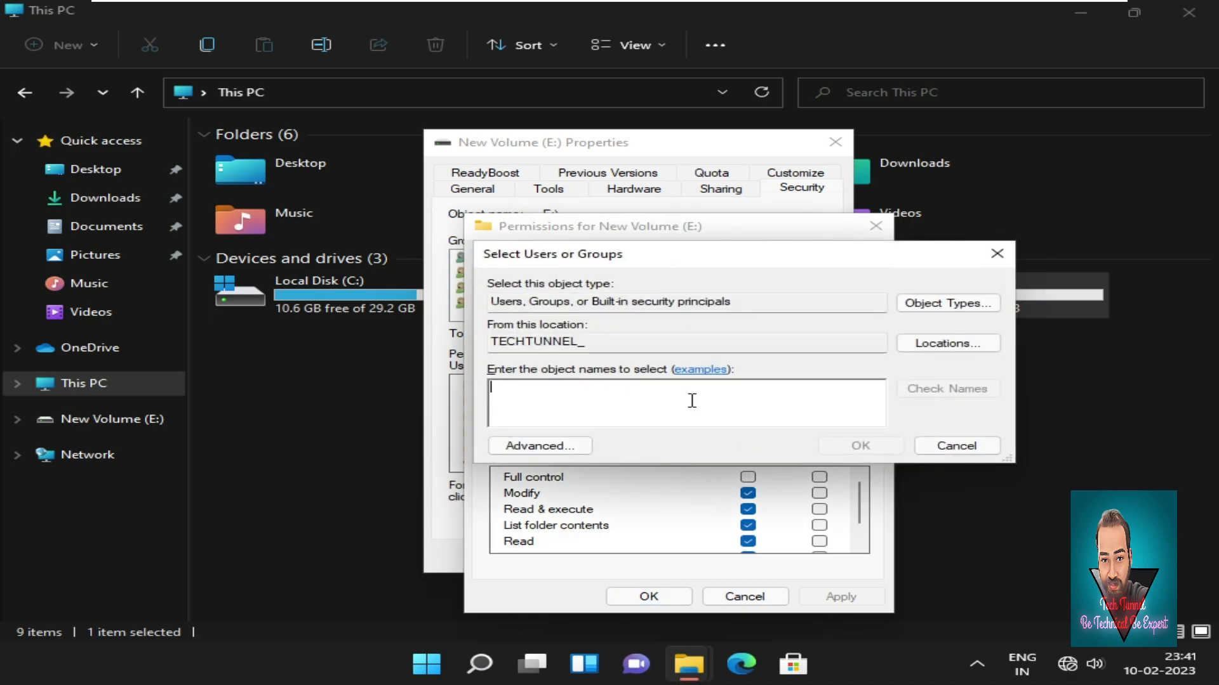
Add the other user account by name and tick Full control under Deny for it.
{"action": "type", "text": "ashish"}
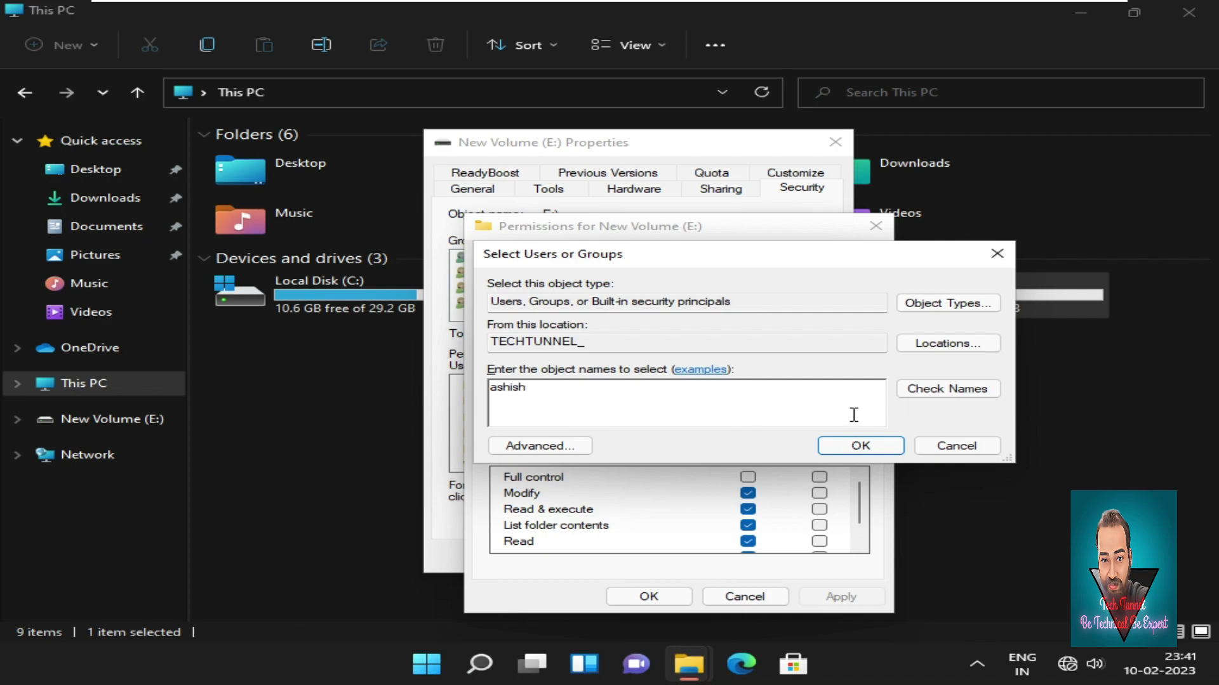
{"action": "left_click", "coordinate": [936, 398]}
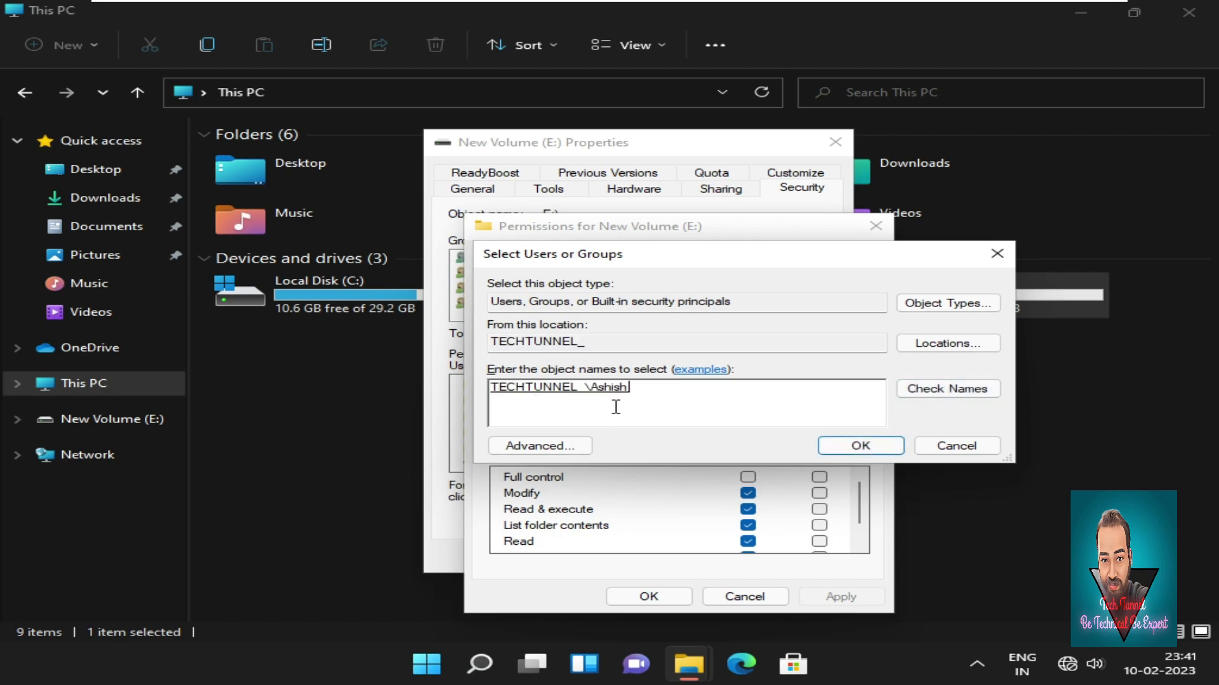
{"action": "left_click", "coordinate": [858, 448]}
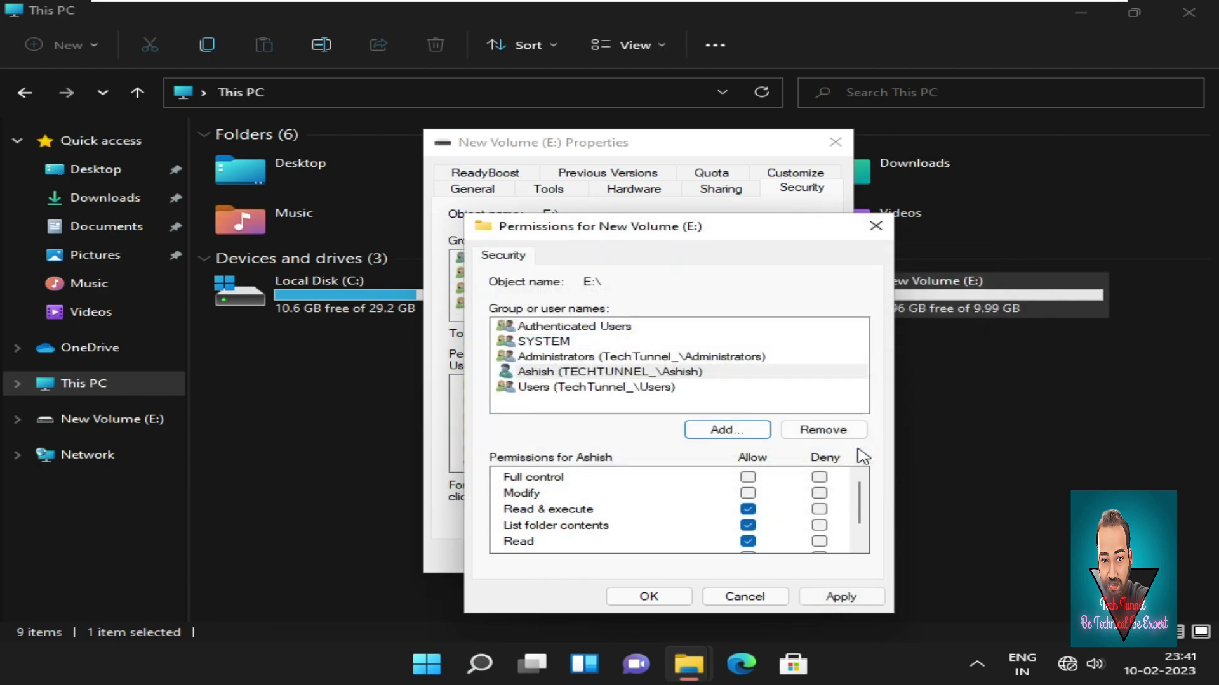
{"action": "left_click", "coordinate": [581, 375]}
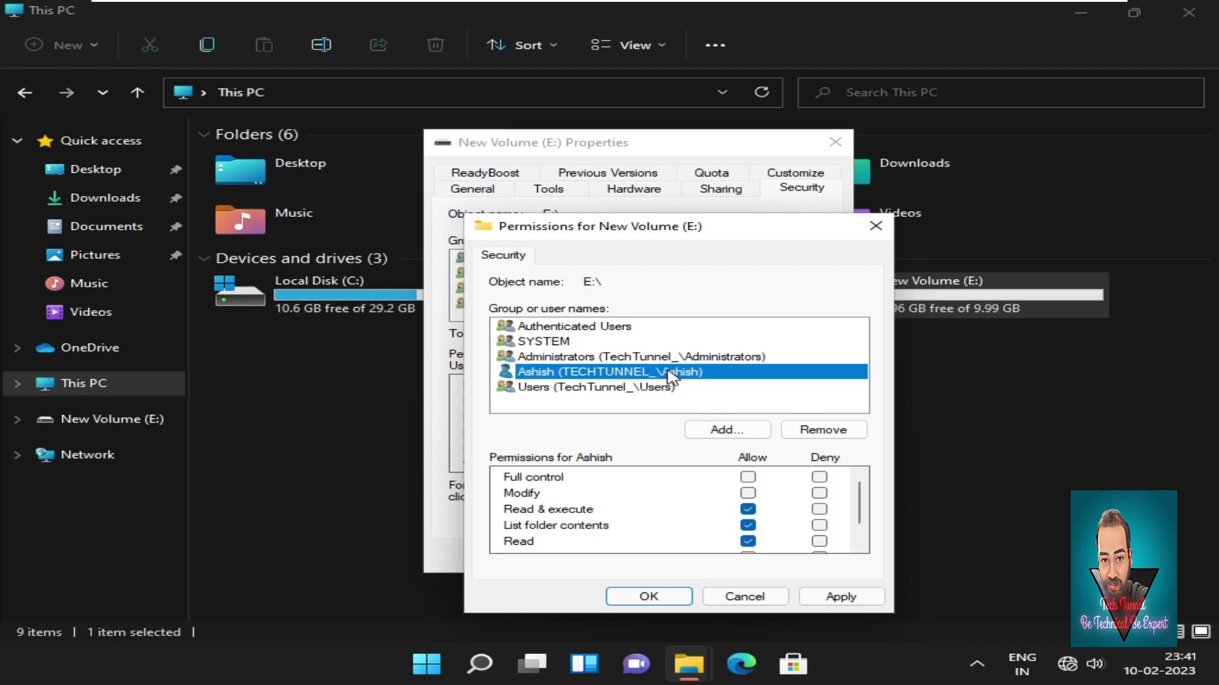
{"action": "left_click", "coordinate": [820, 477]}
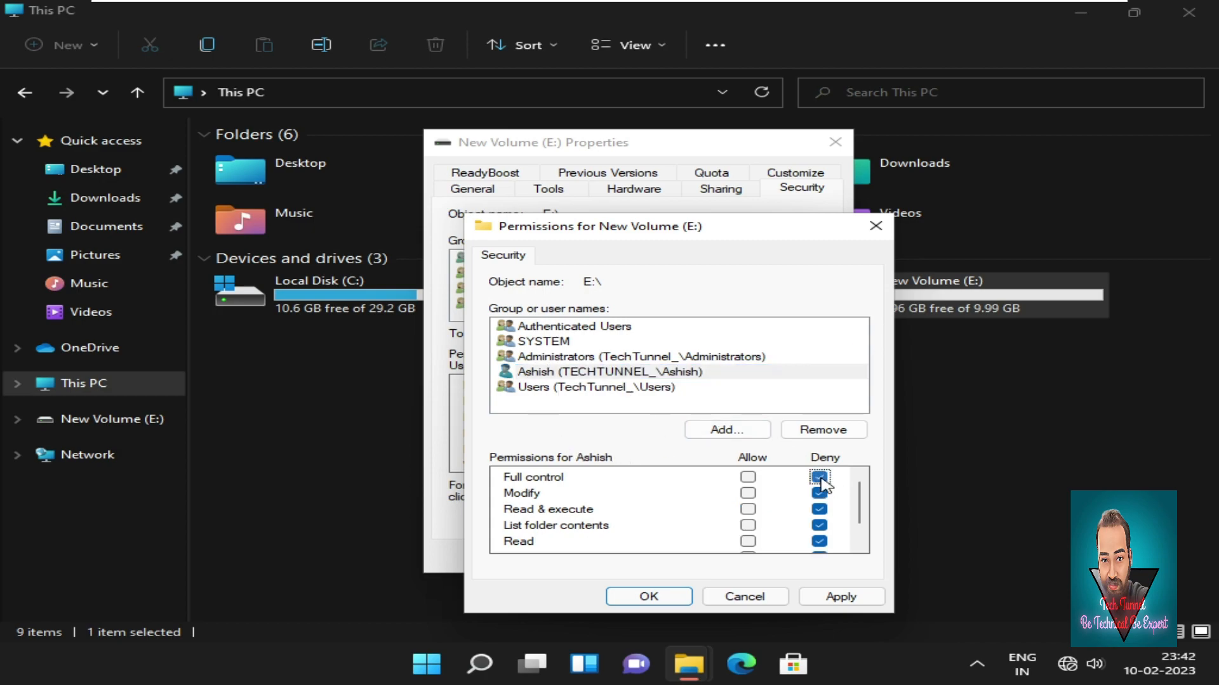
Apply the Deny entry, accept the Windows Security warning, and close both permission dialogs.
{"action": "left_click", "coordinate": [843, 603]}
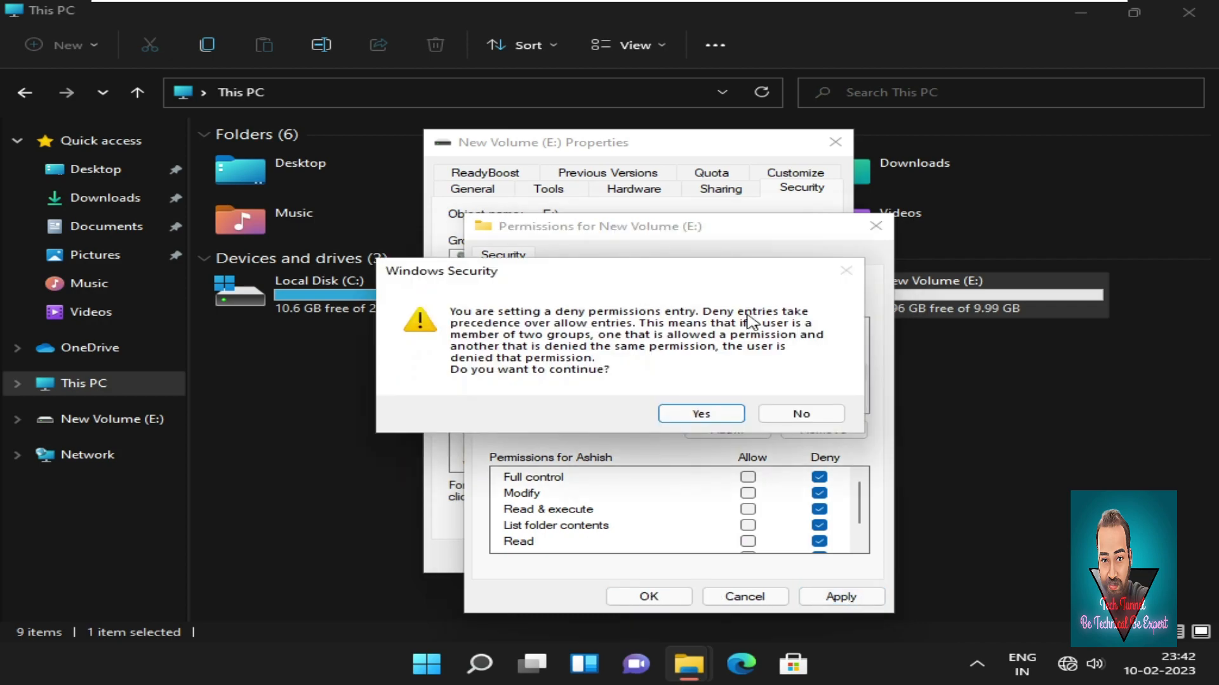
{"action": "left_click", "coordinate": [702, 416]}
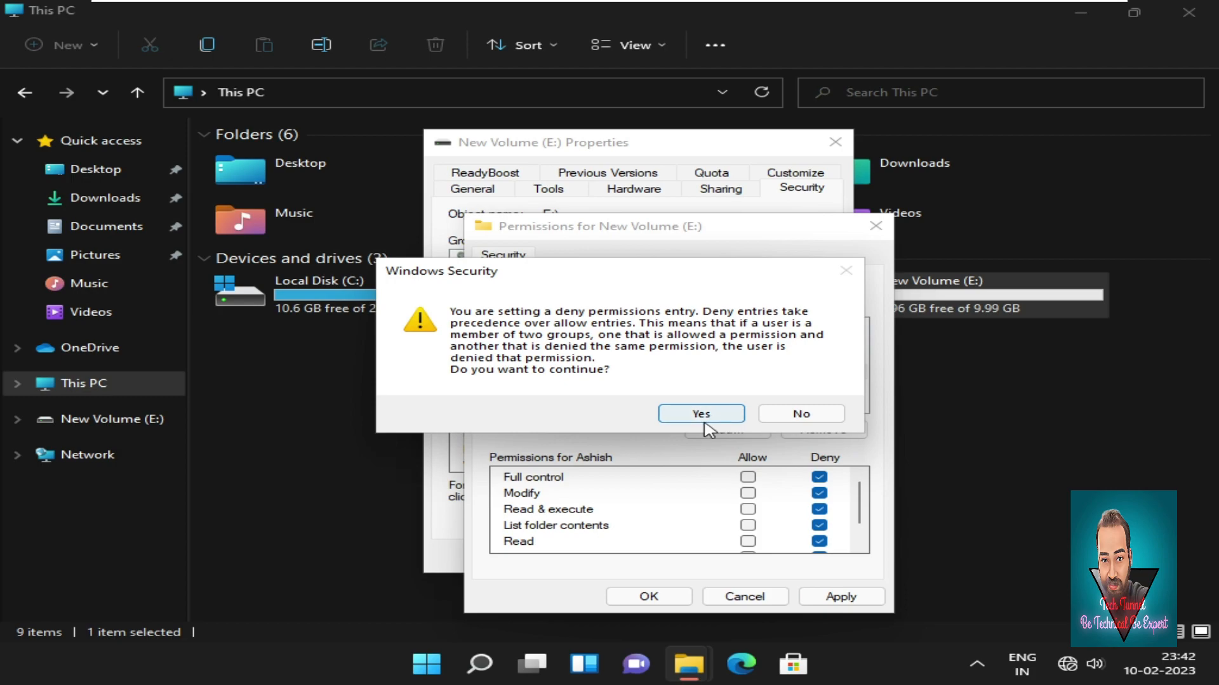
{"action": "left_click", "coordinate": [674, 604]}
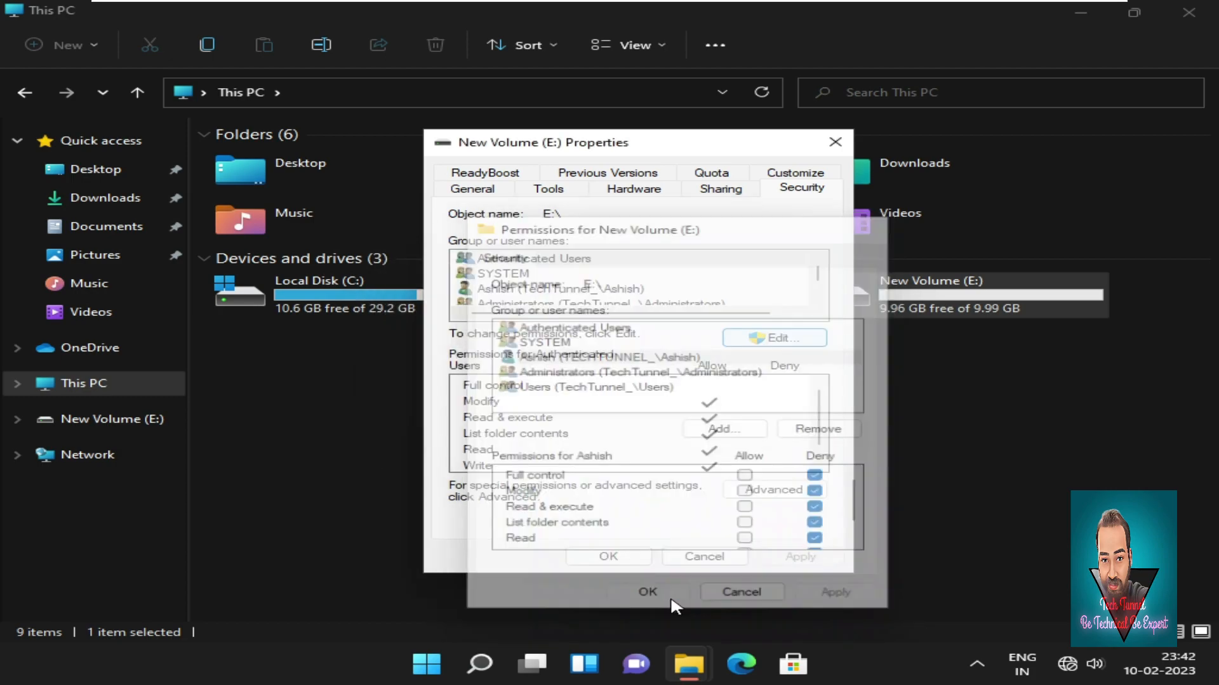
{"action": "left_click", "coordinate": [609, 559]}
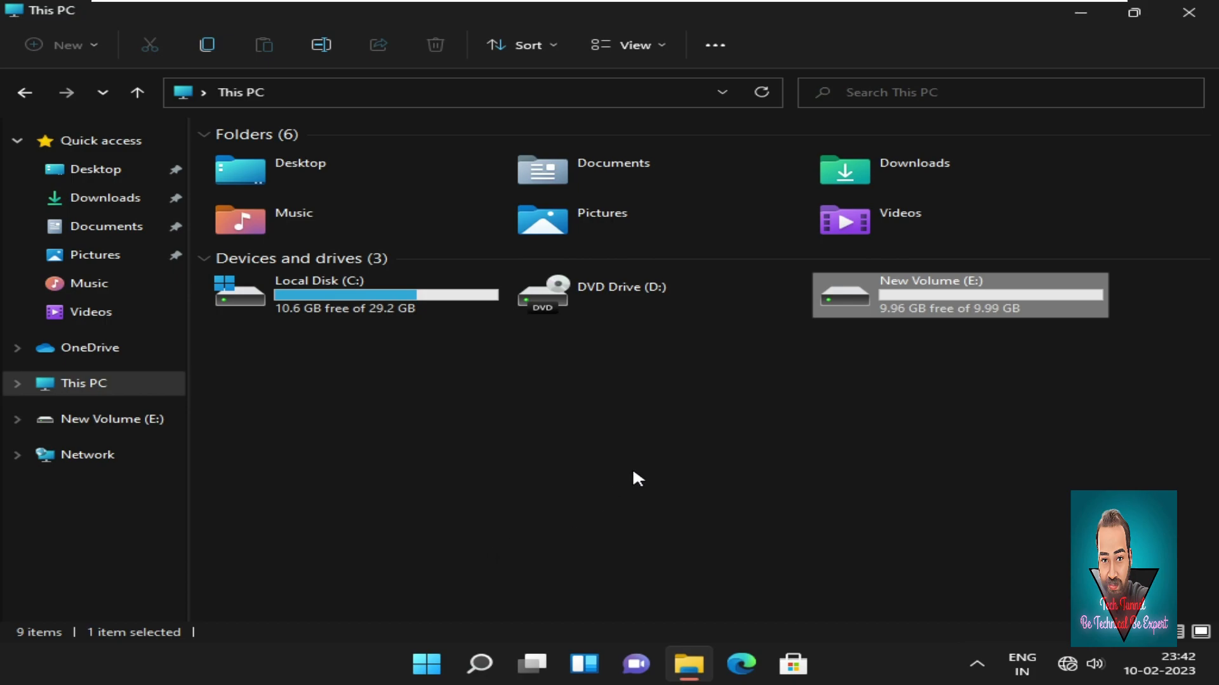
Open E:\New folder to confirm its three items are still accessible, then close File Explorer.
{"action": "double_click", "coordinate": [896, 317]}
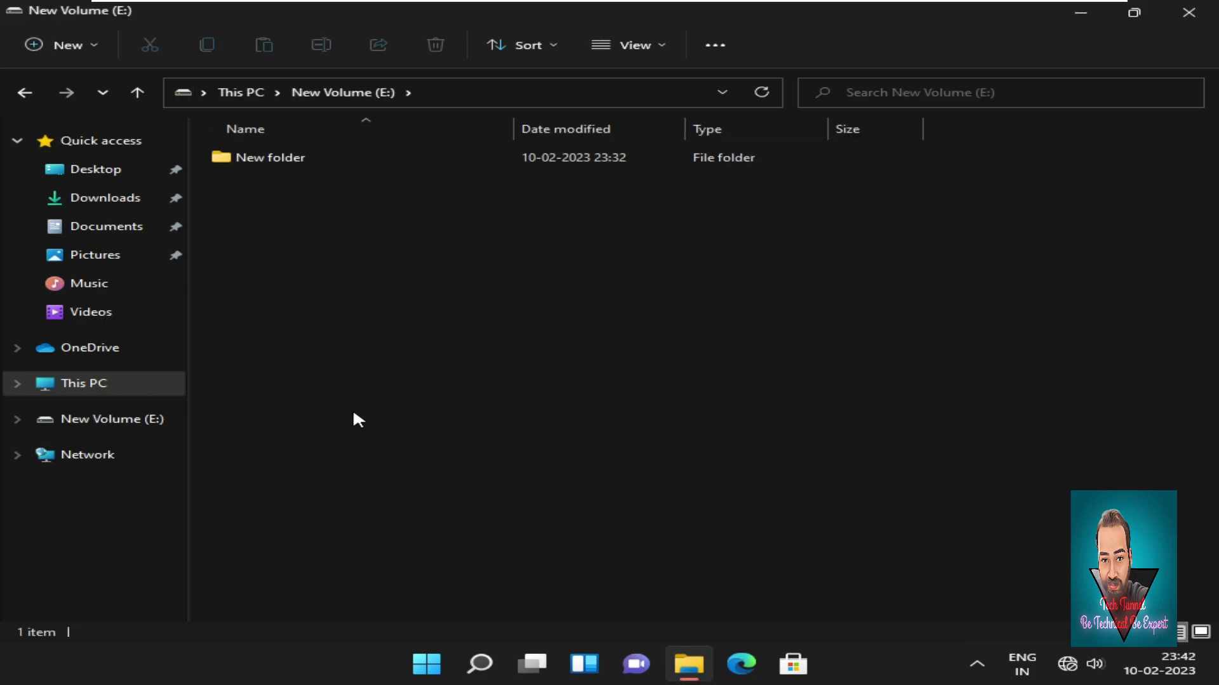
{"action": "double_click", "coordinate": [302, 164]}
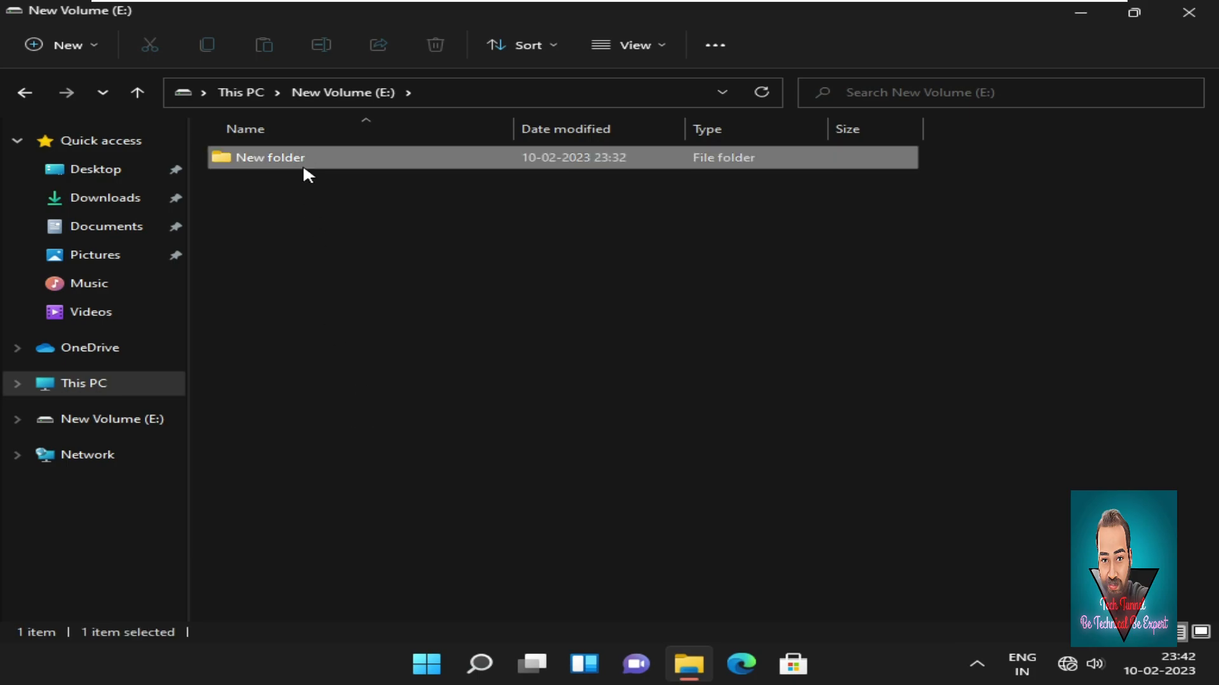
{"action": "left_click", "coordinate": [1182, 14]}
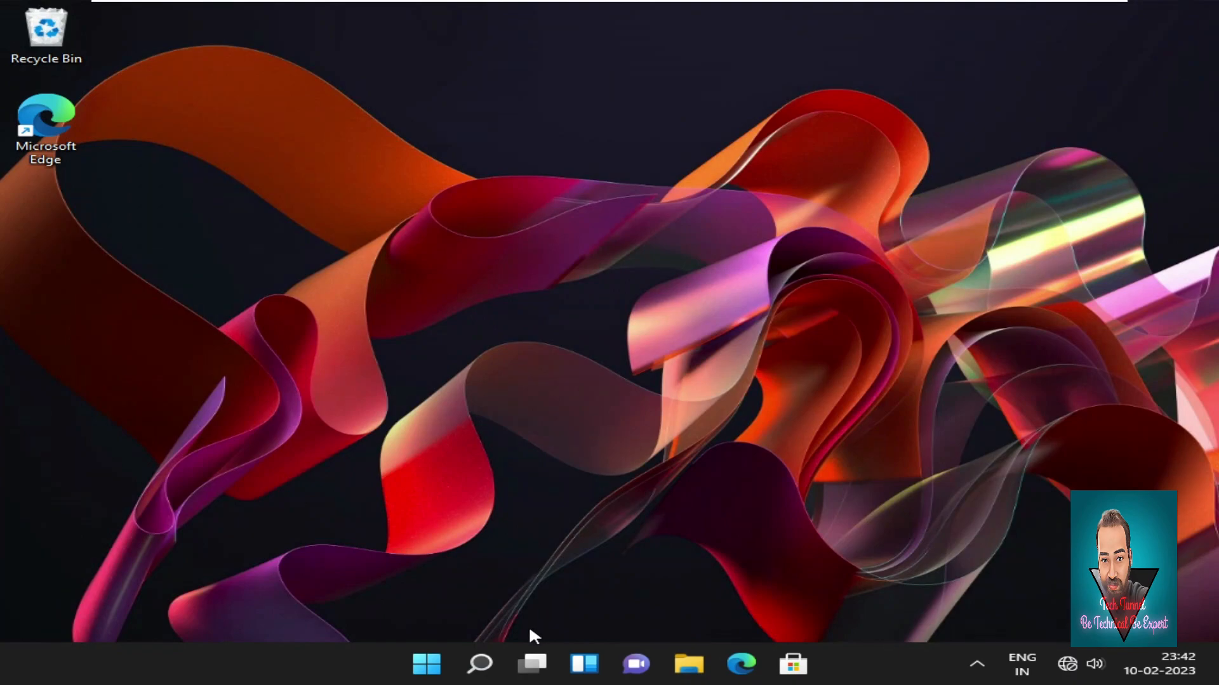
{"action": "left_click", "coordinate": [437, 660]}
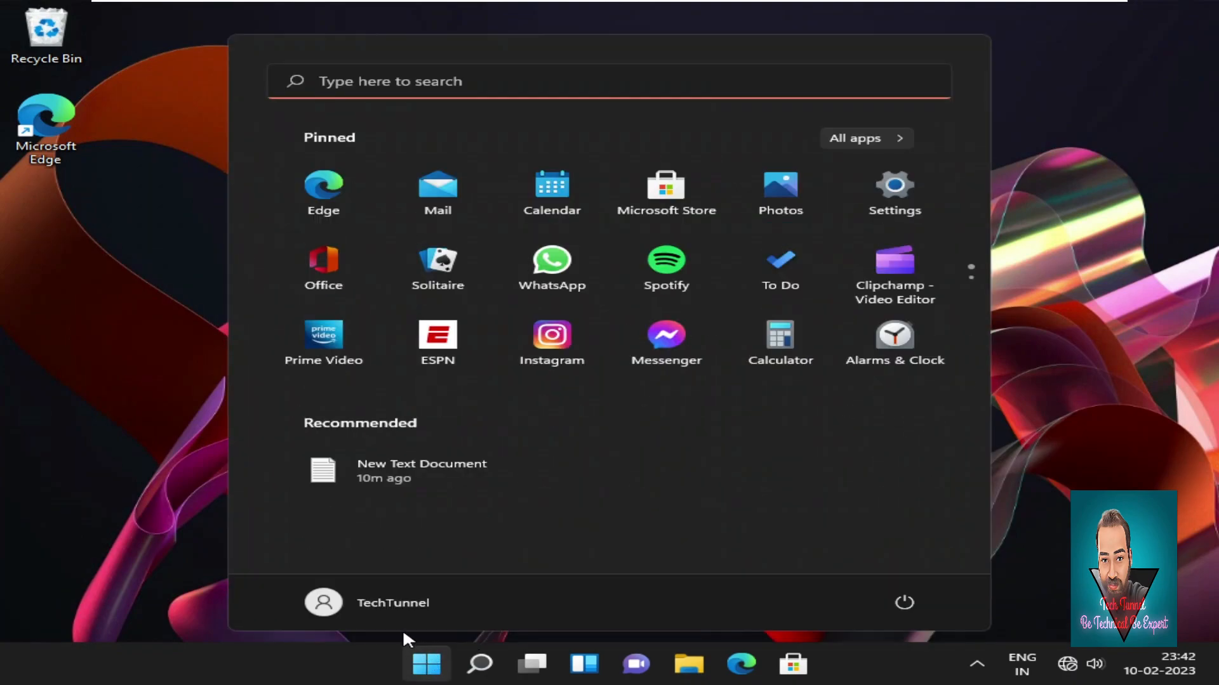
Switch to the other signed-in user account and sign in with its password.
{"action": "left_click", "coordinate": [402, 611]}
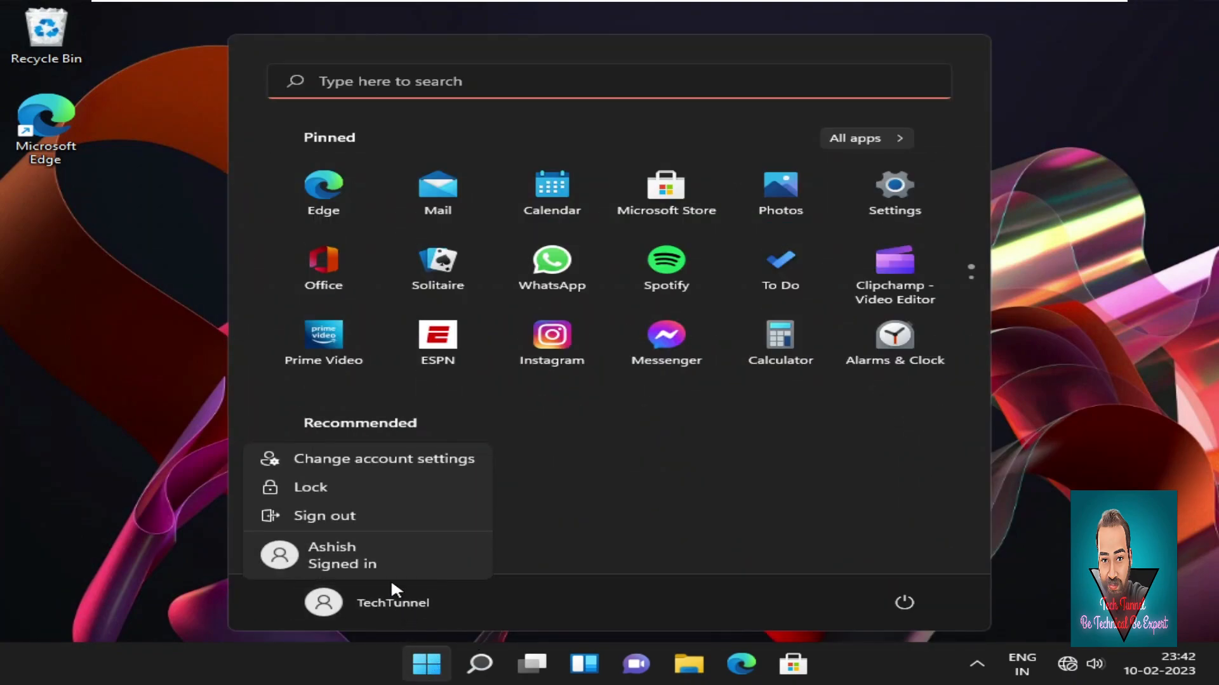
{"action": "left_click", "coordinate": [374, 564]}
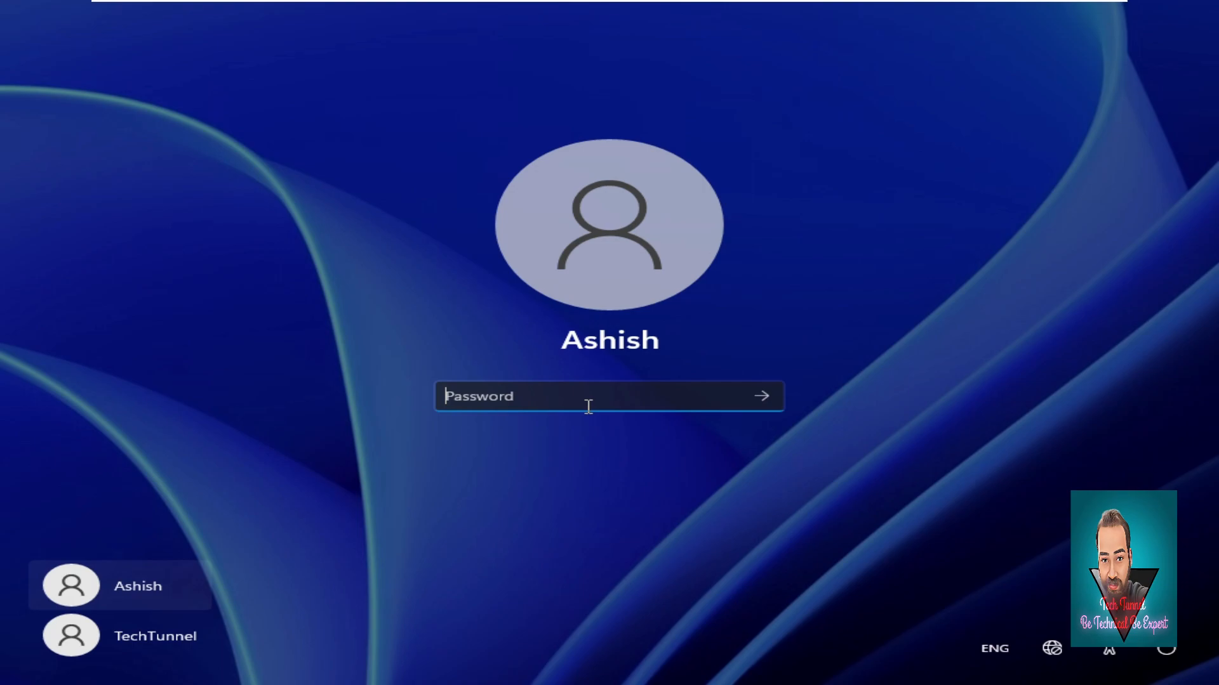
{"action": "type", "text": "•••"}
{"action": "key", "text": "Return"}
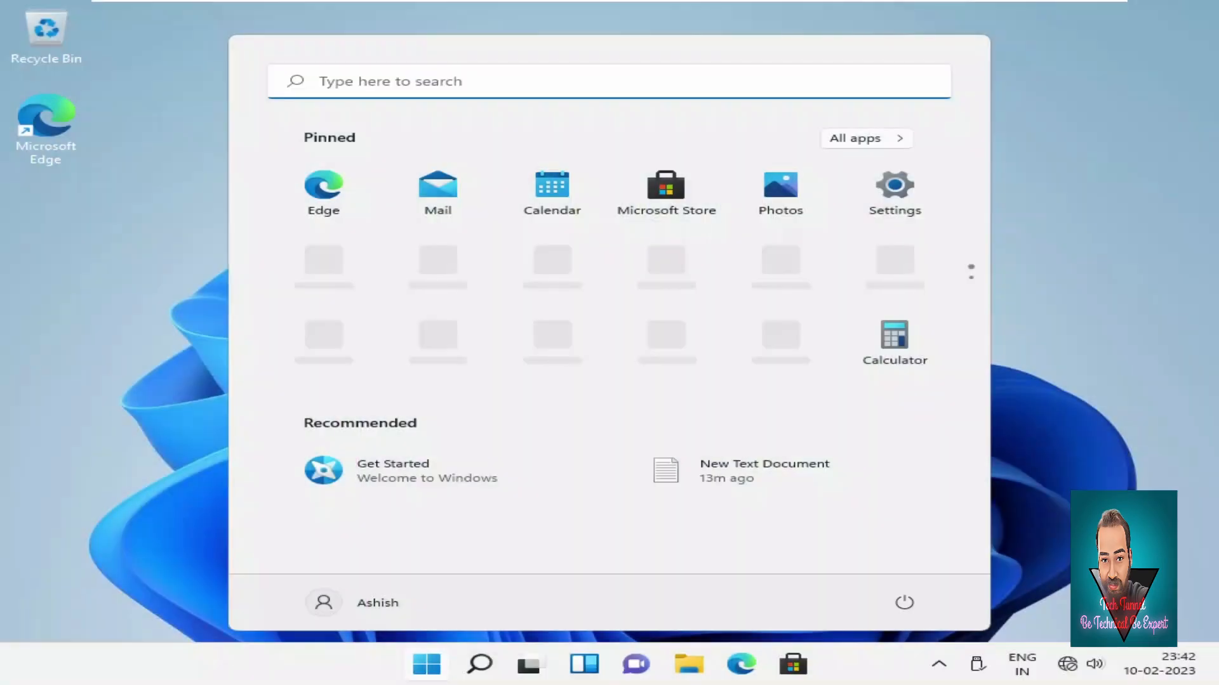
{"action": "left_click", "coordinate": [702, 668]}
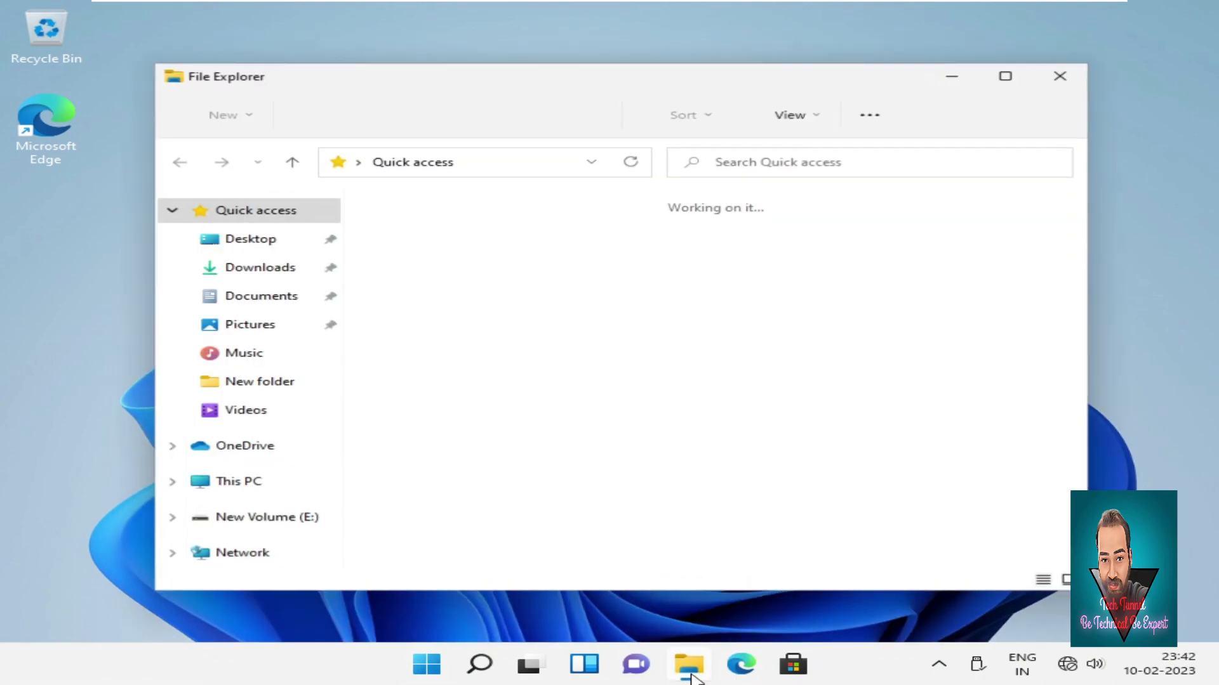
As the restricted user, try opening New Volume (E:) and dismiss the Access is denied error.
{"action": "left_click", "coordinate": [277, 494]}
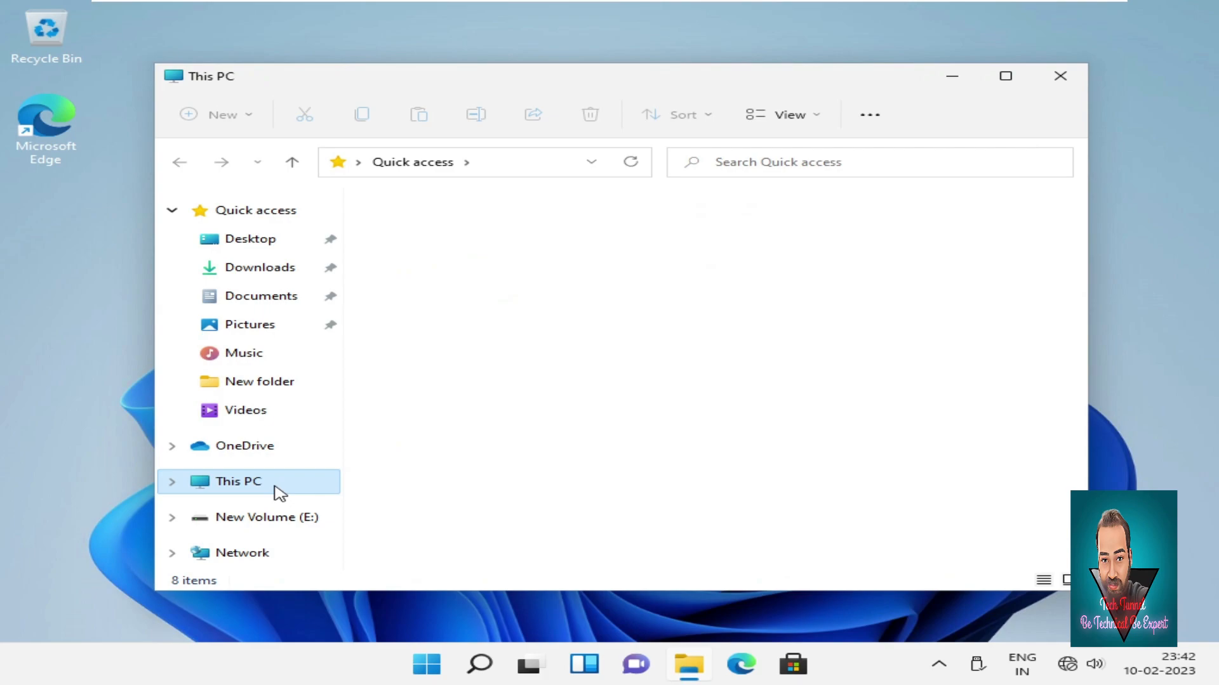
{"action": "left_click", "coordinate": [1004, 82]}
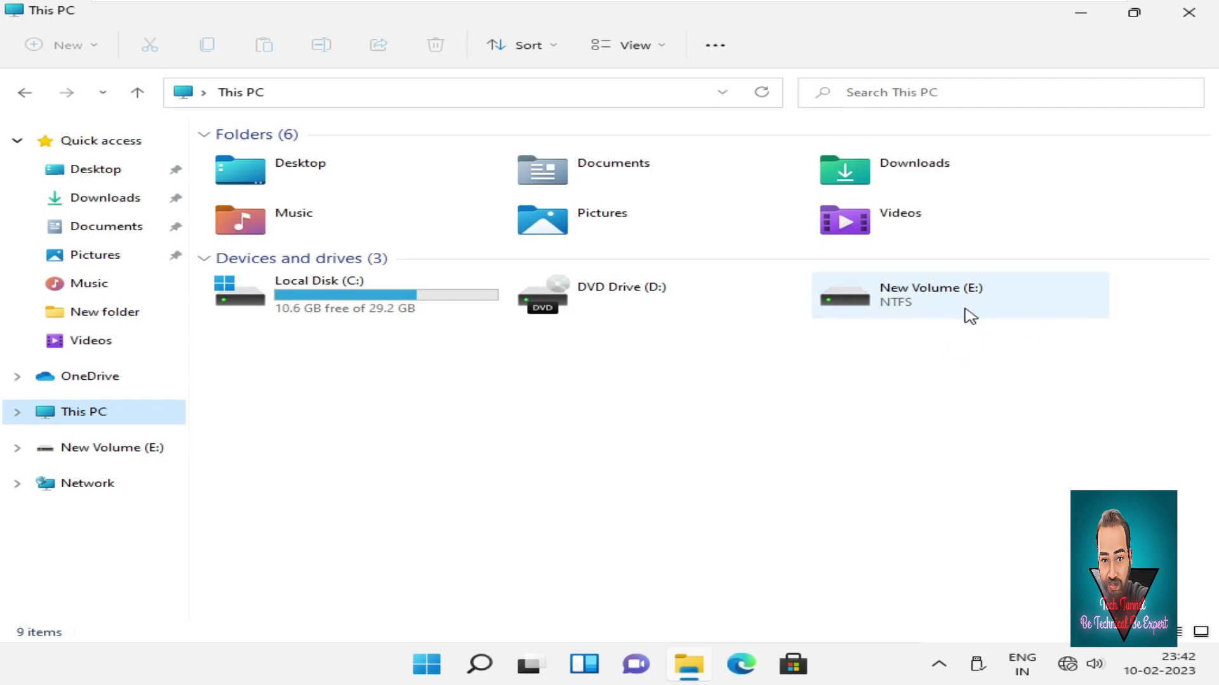
{"action": "double_click", "coordinate": [966, 308]}
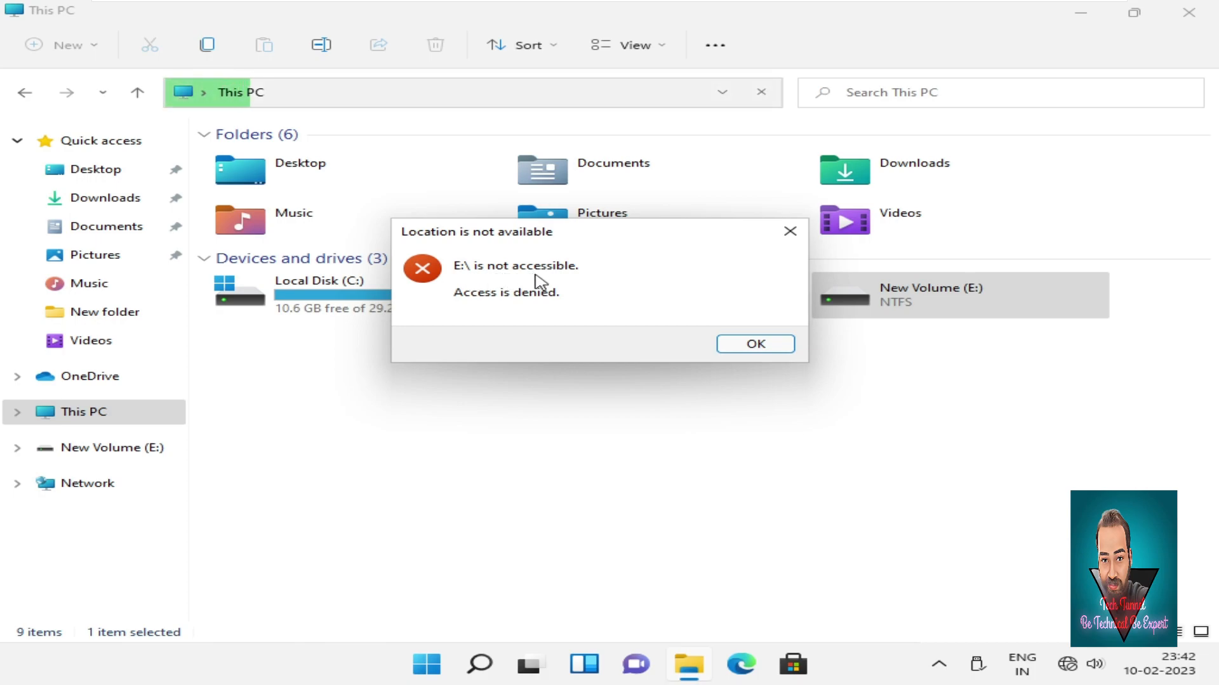
{"action": "left_click", "coordinate": [753, 344]}
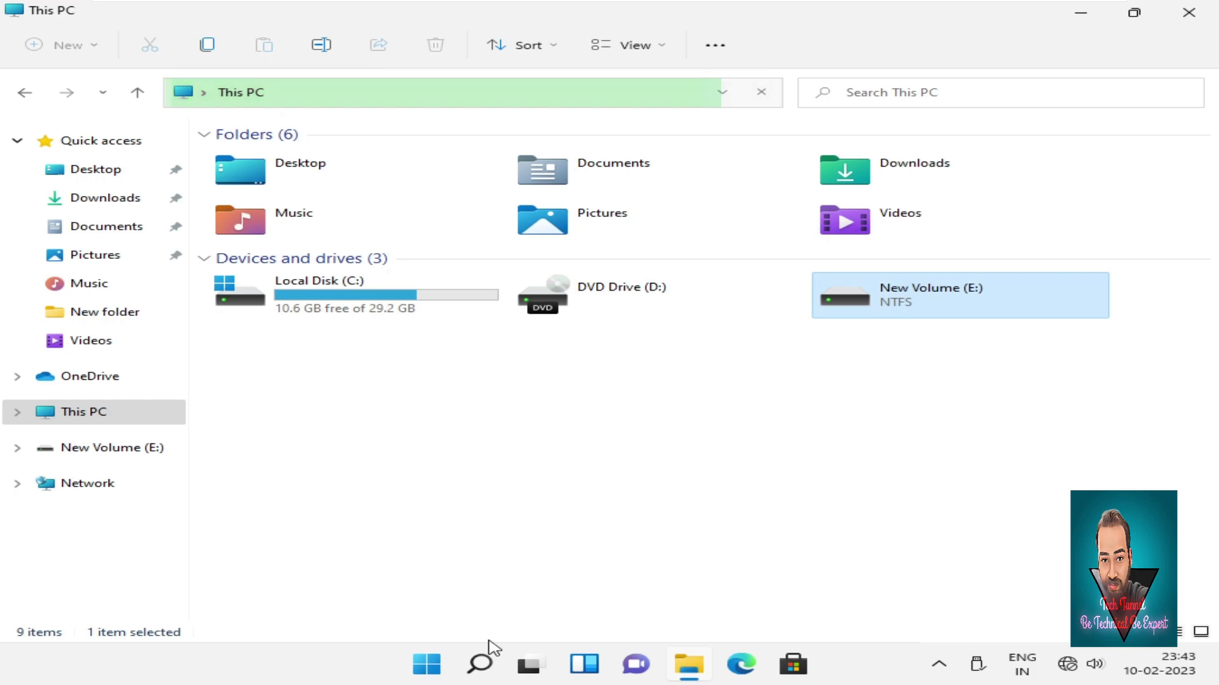
{"action": "left_click", "coordinate": [426, 664]}
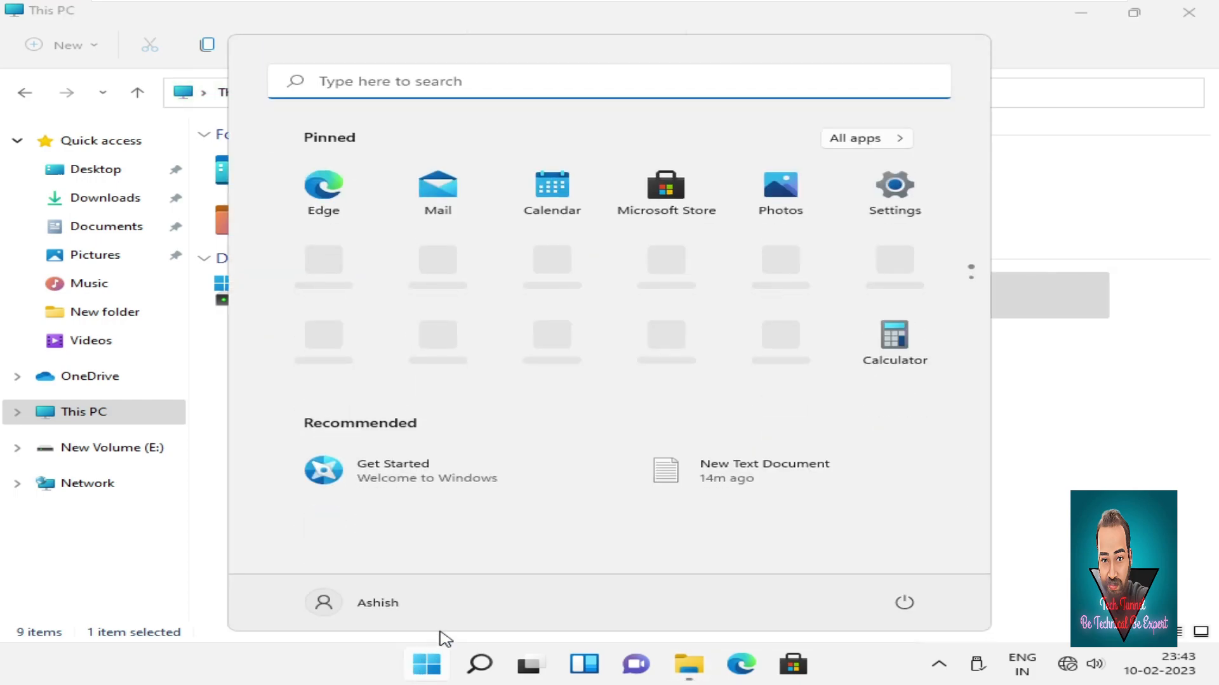
Switch back to the first account and sign in with its password.
{"action": "left_click", "coordinate": [399, 612]}
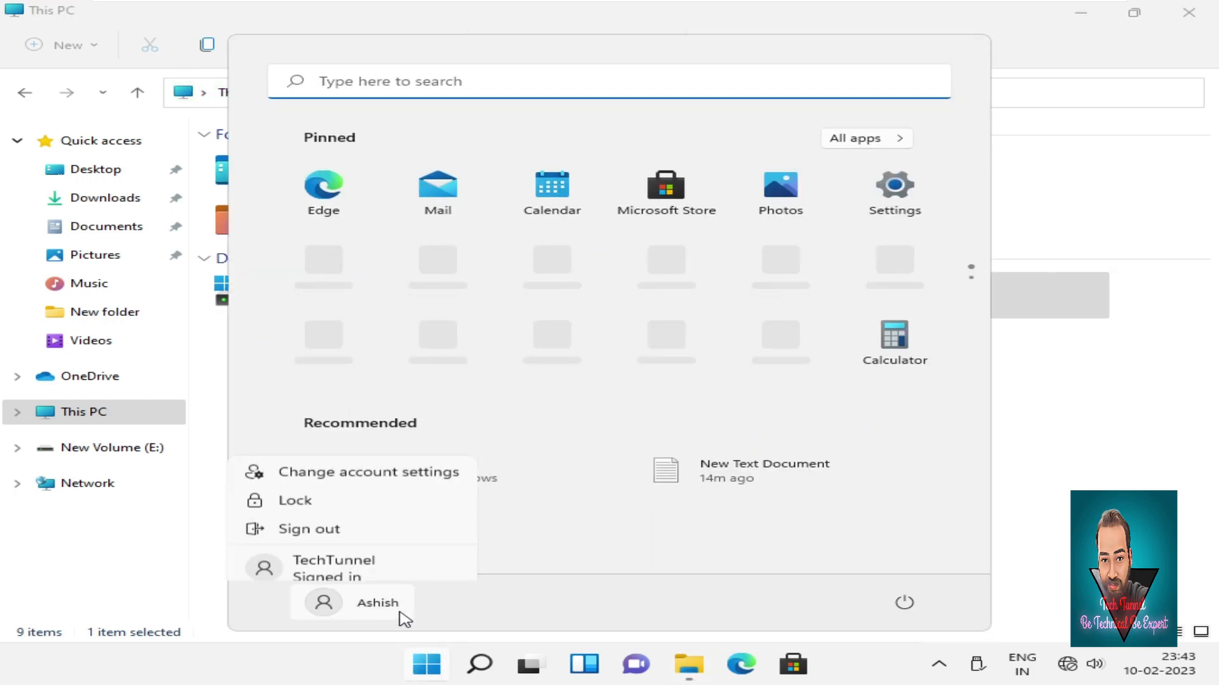
{"action": "left_click", "coordinate": [375, 564]}
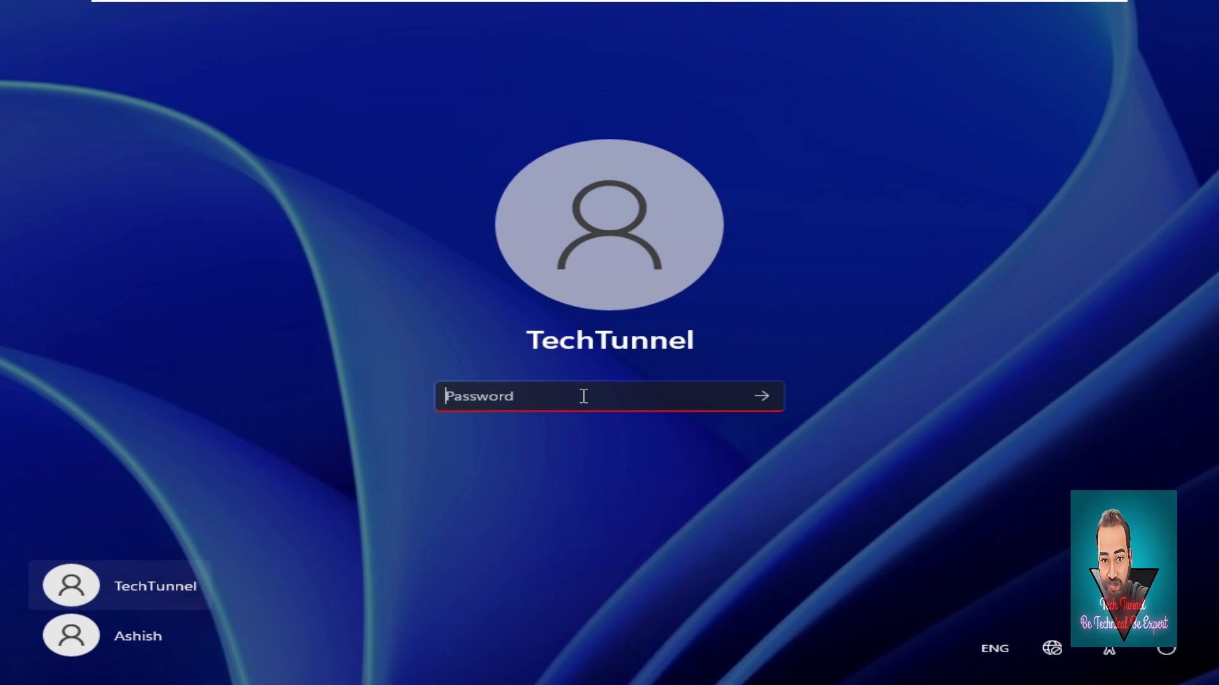
{"action": "type", "text": "••"}
{"action": "key", "text": "Return"}
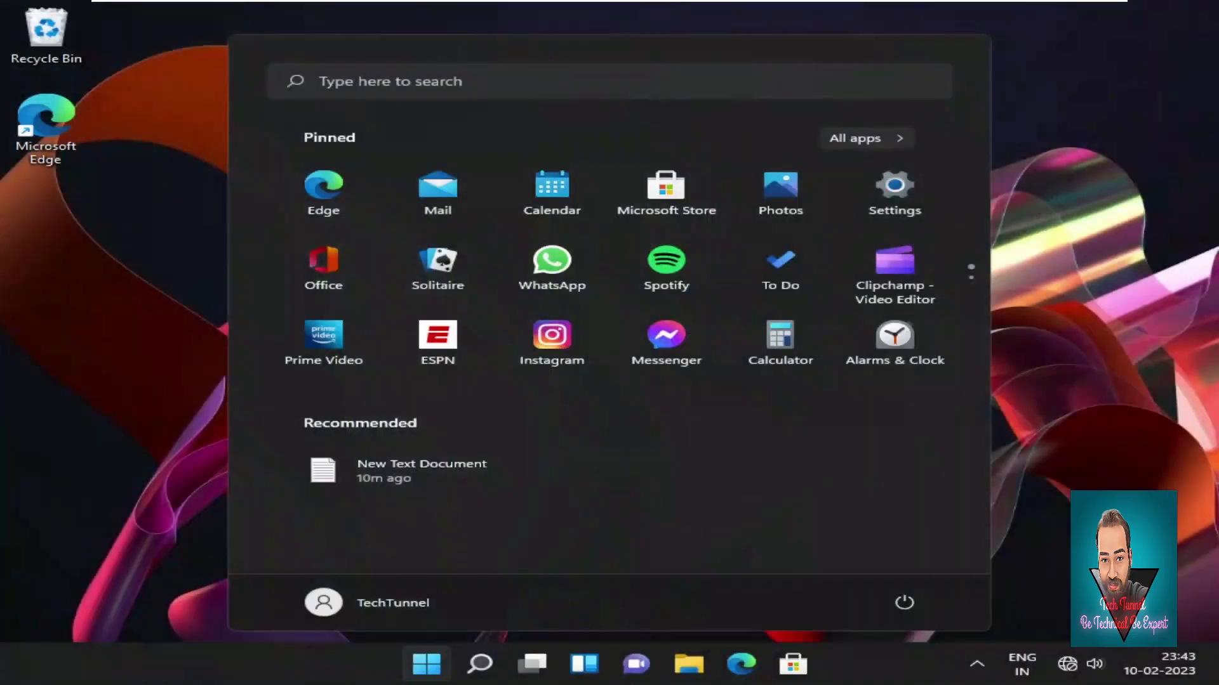
{"action": "left_click", "coordinate": [690, 666]}
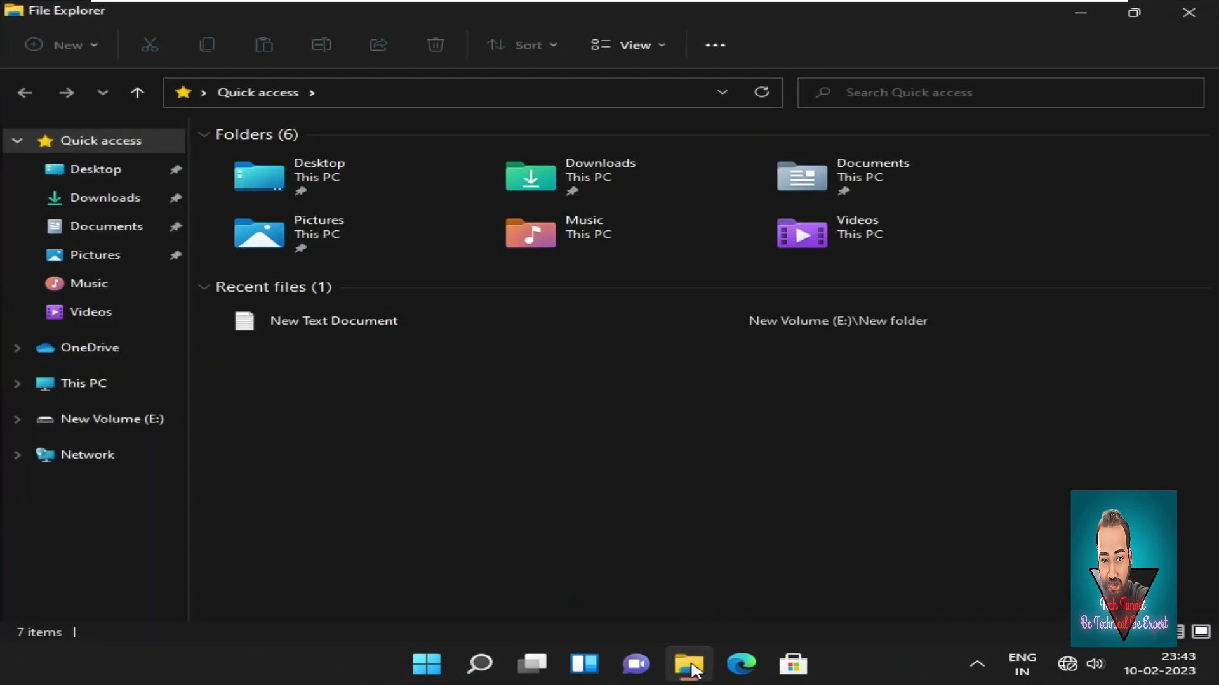
Open the Security permissions editor for New Volume (E:) from This PC.
{"action": "left_click", "coordinate": [95, 383]}
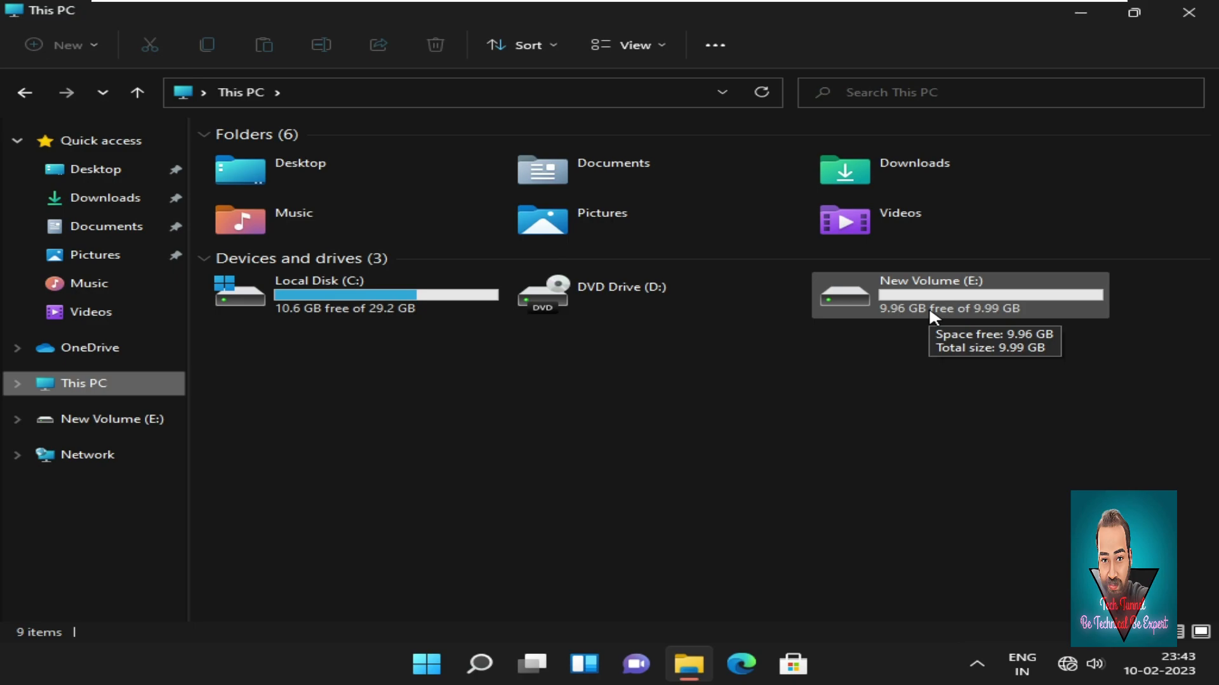
{"action": "right_click", "coordinate": [928, 306]}
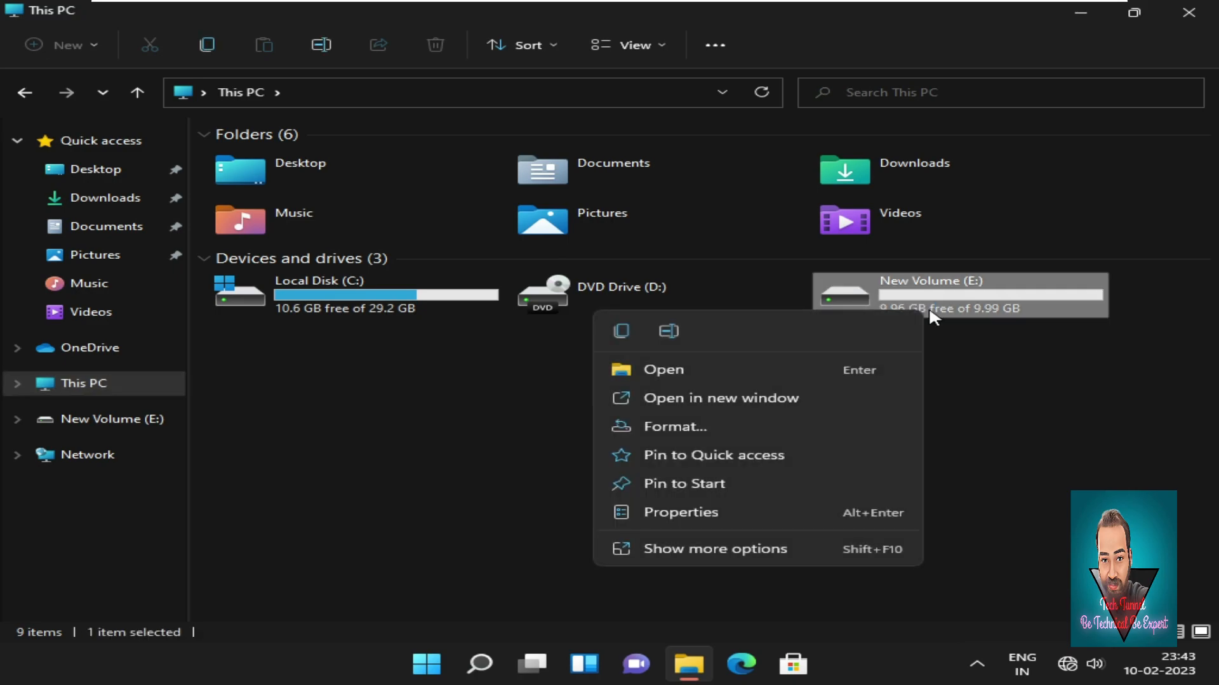
{"action": "left_click", "coordinate": [744, 508]}
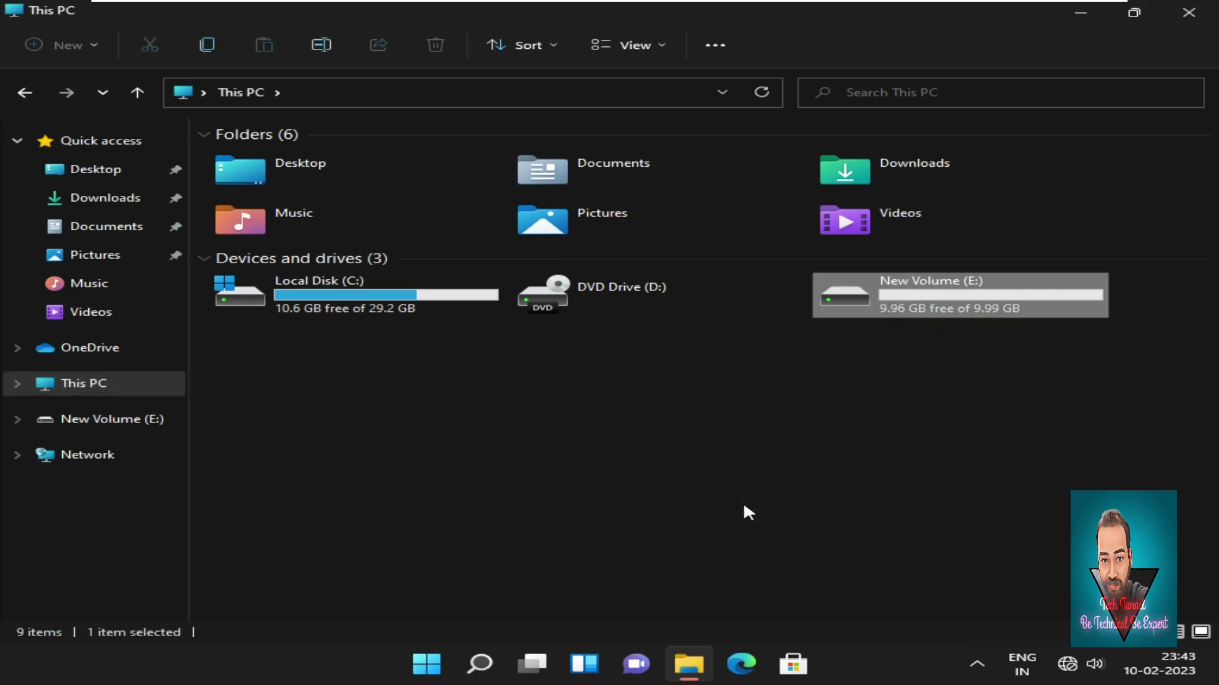
{"action": "left_click_drag", "start_coordinate": [1028, 202], "coordinate": [578, 174]}
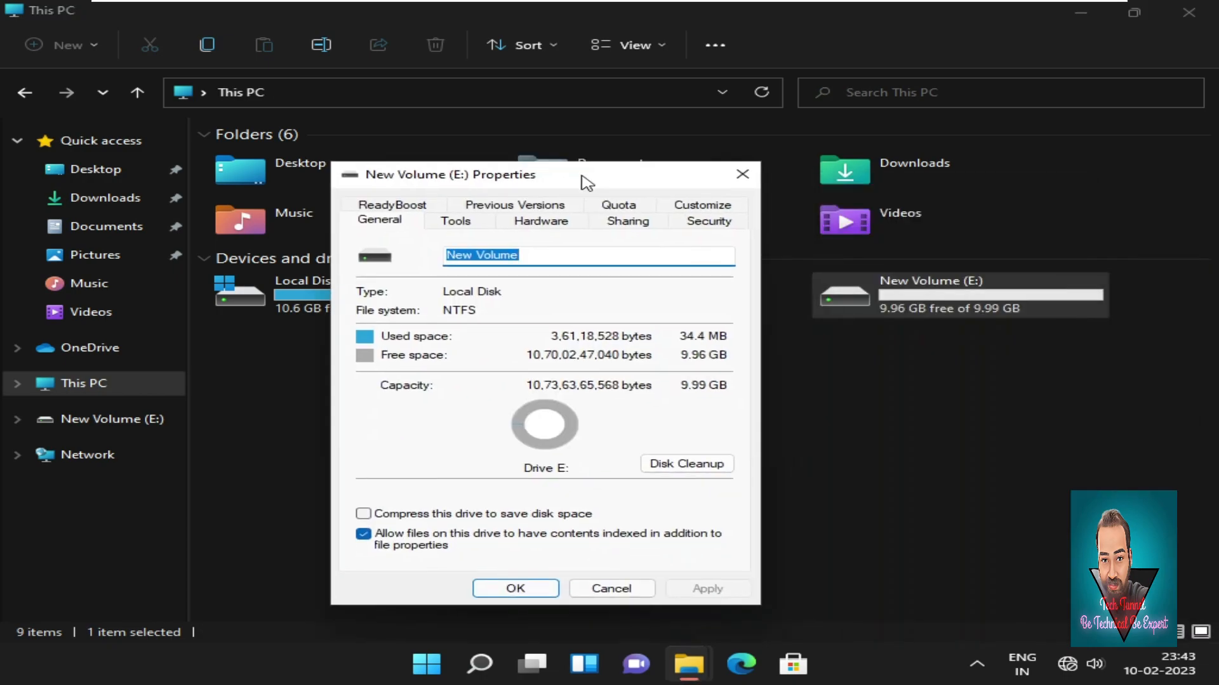
{"action": "left_click", "coordinate": [719, 224]}
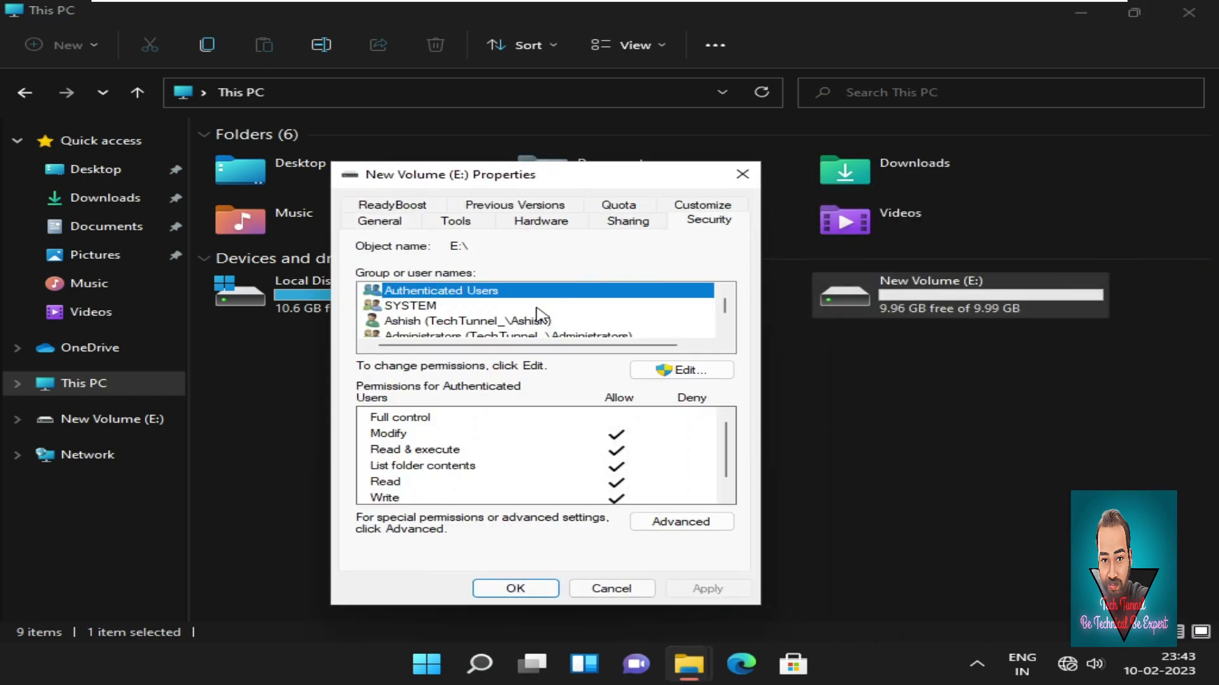
{"action": "left_click", "coordinate": [685, 370]}
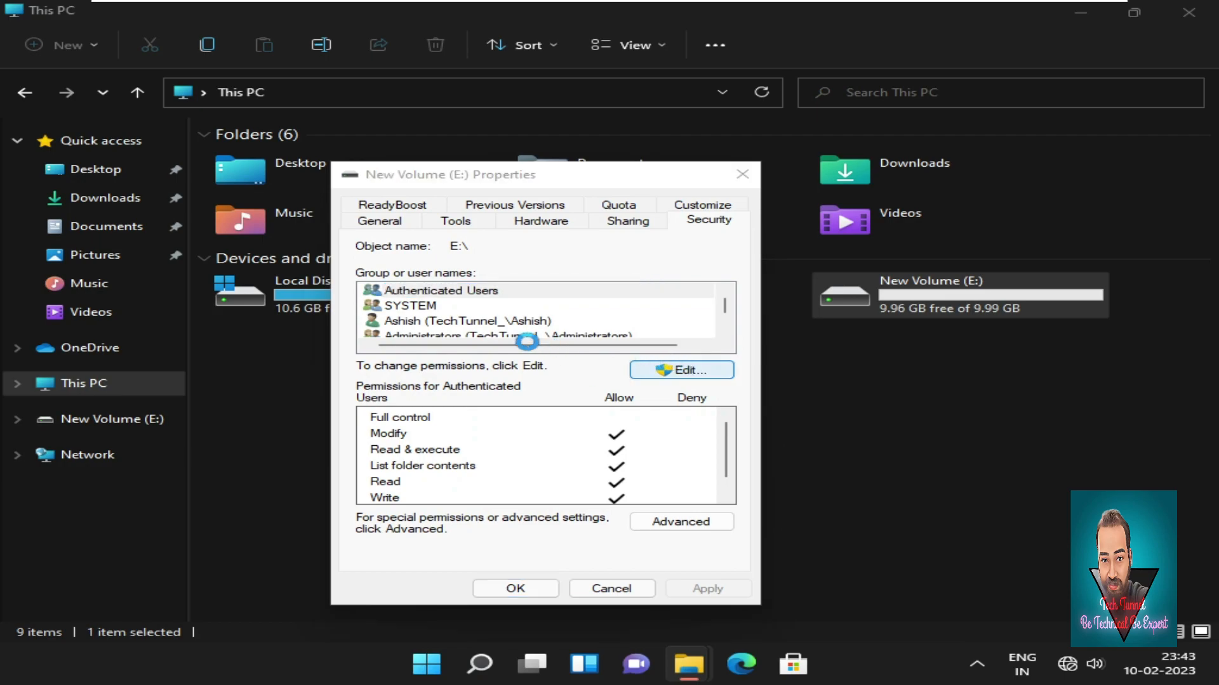
Remove the restricted user's deny entry, apply the change, and close all windows.
{"action": "left_click", "coordinate": [484, 376]}
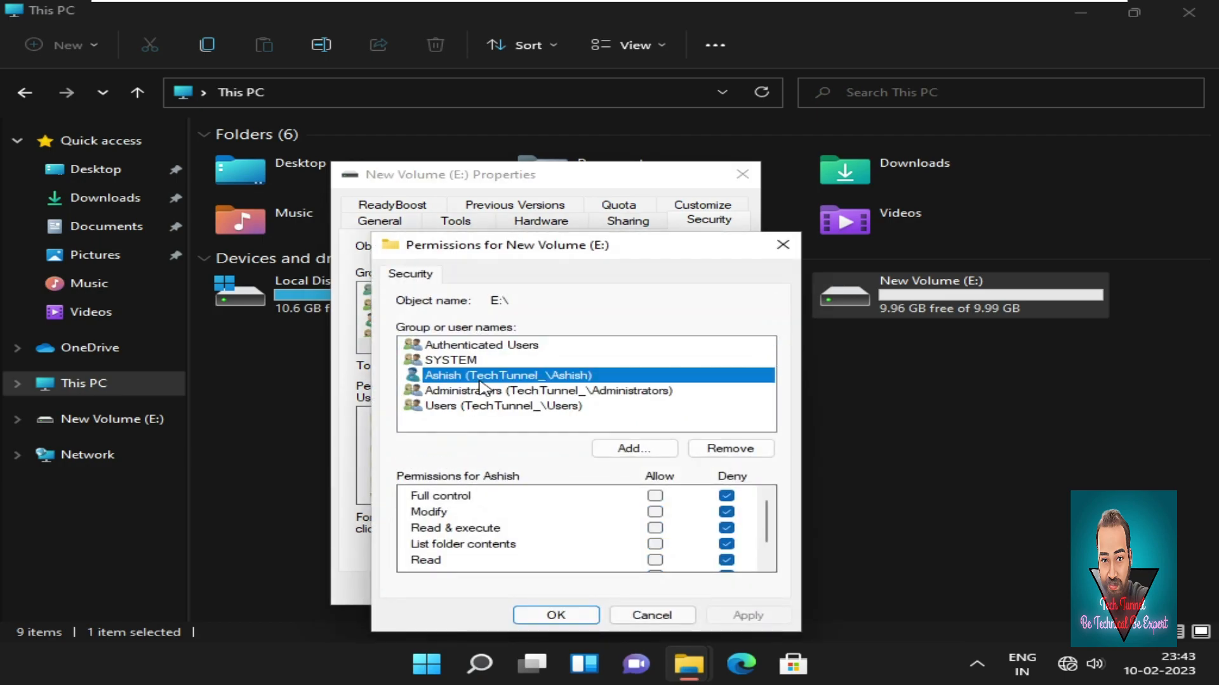
{"action": "left_click", "coordinate": [748, 442]}
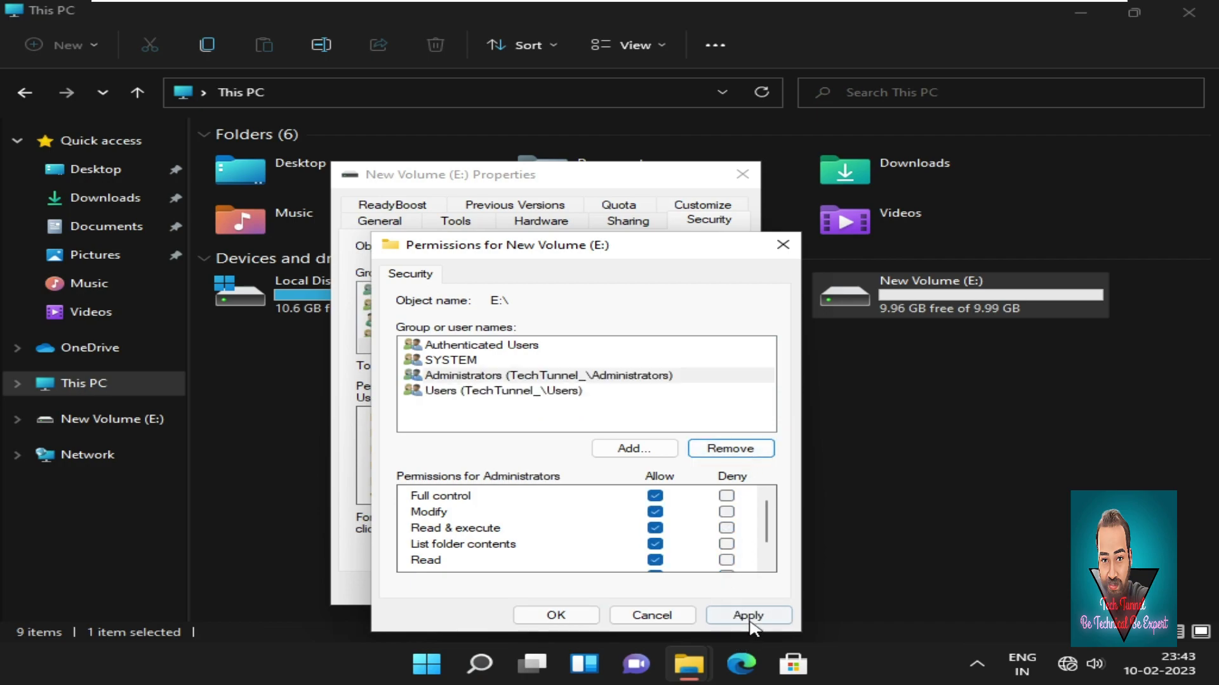
{"action": "left_click", "coordinate": [751, 621]}
{"action": "left_click", "coordinate": [555, 616]}
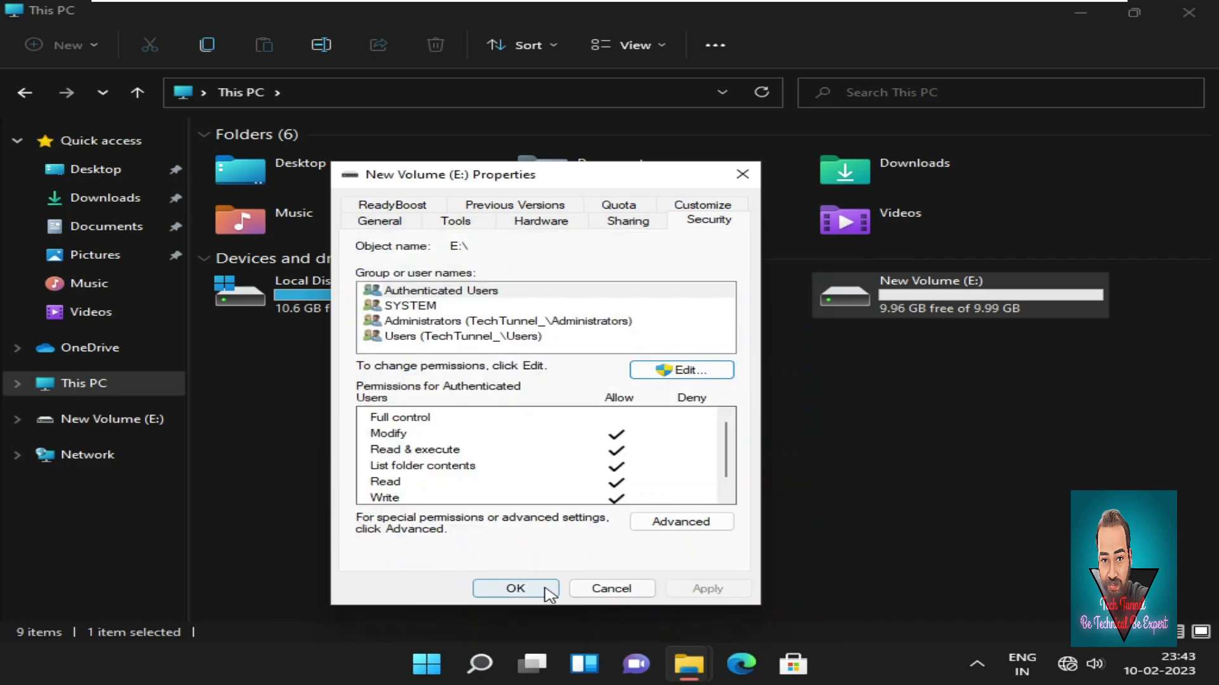
{"action": "left_click", "coordinate": [539, 587]}
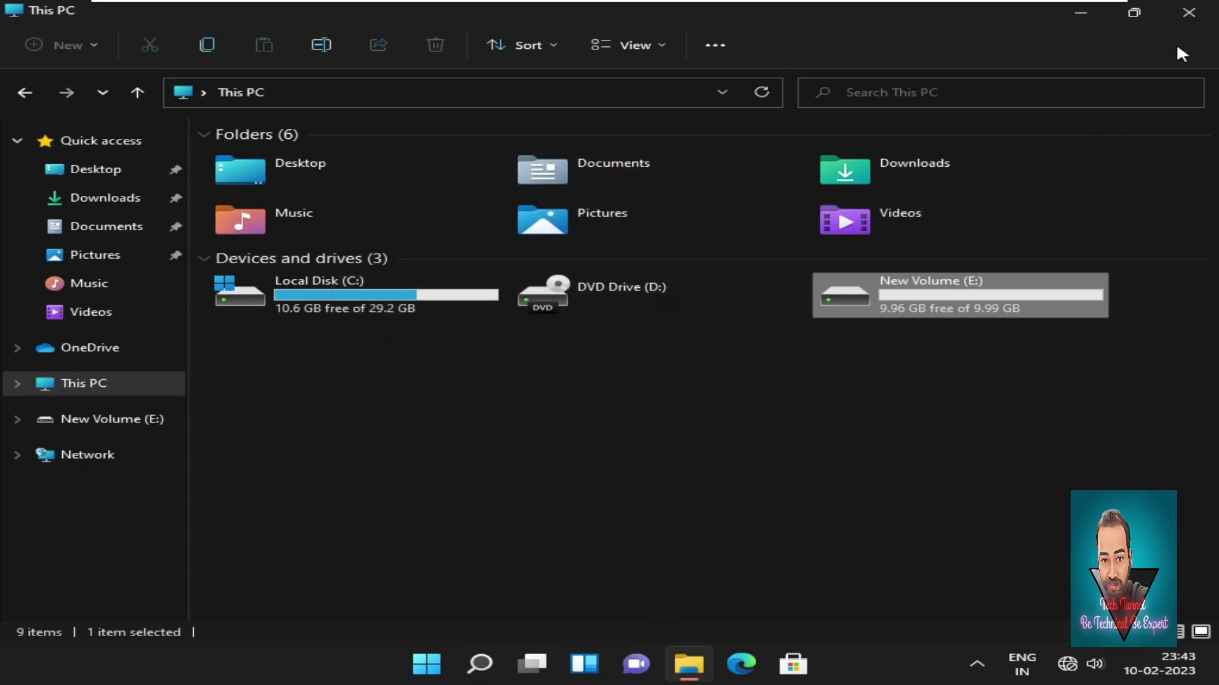
{"action": "left_click", "coordinate": [1189, 14]}
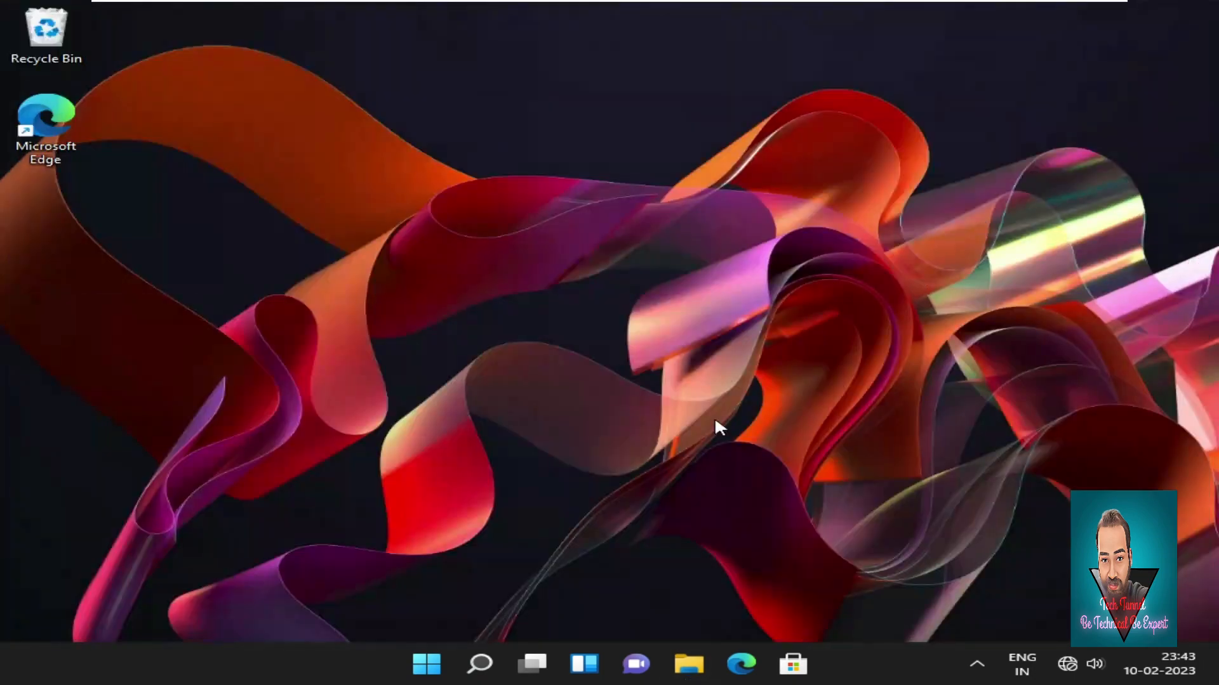
Switch to the restricted user's account from Start and sign in with its password.
{"action": "left_click", "coordinate": [419, 667]}
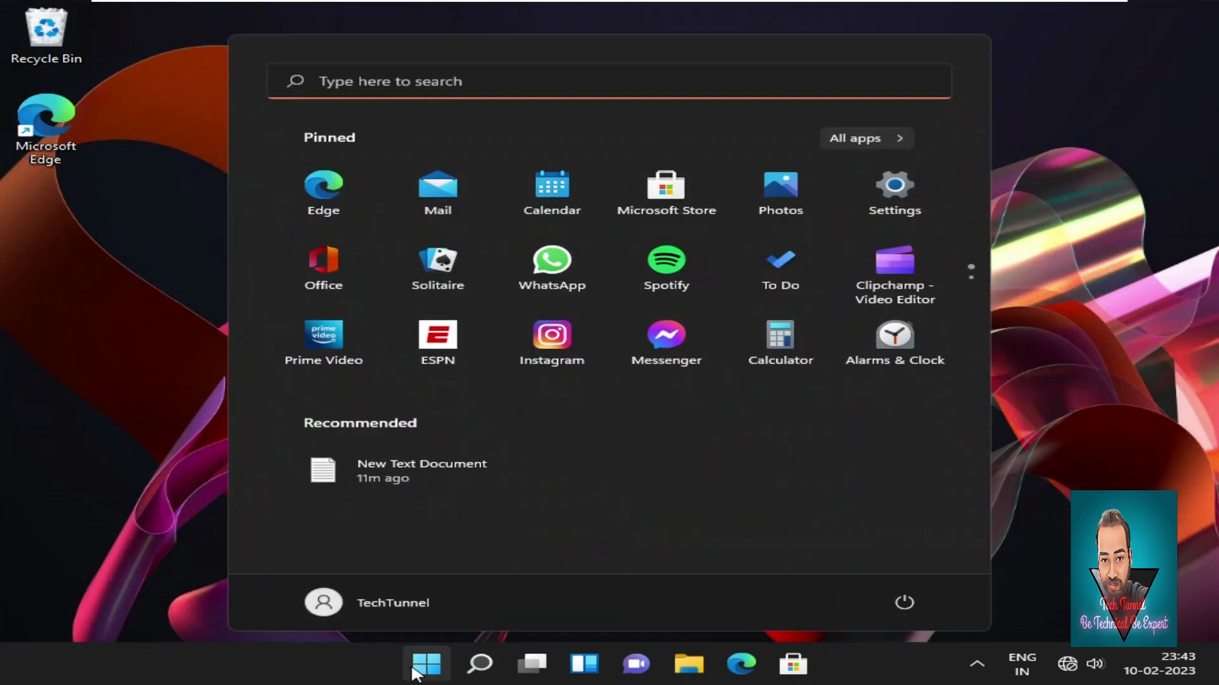
{"action": "left_click", "coordinate": [398, 607]}
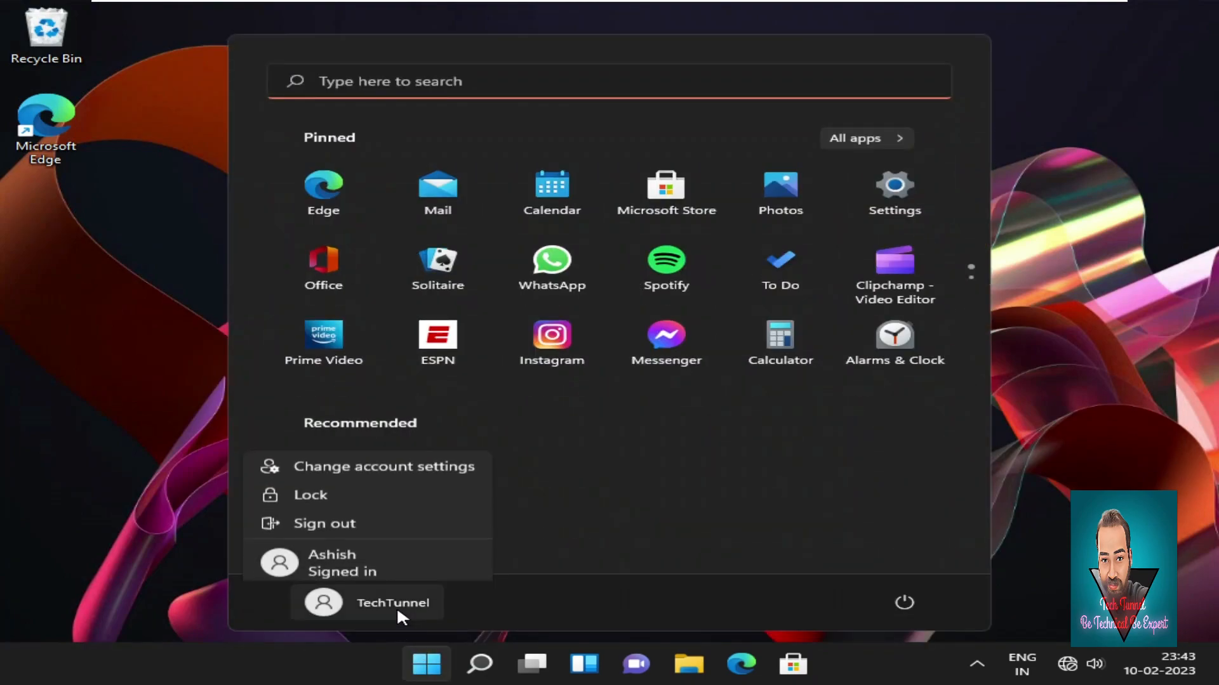
{"action": "left_click", "coordinate": [382, 559]}
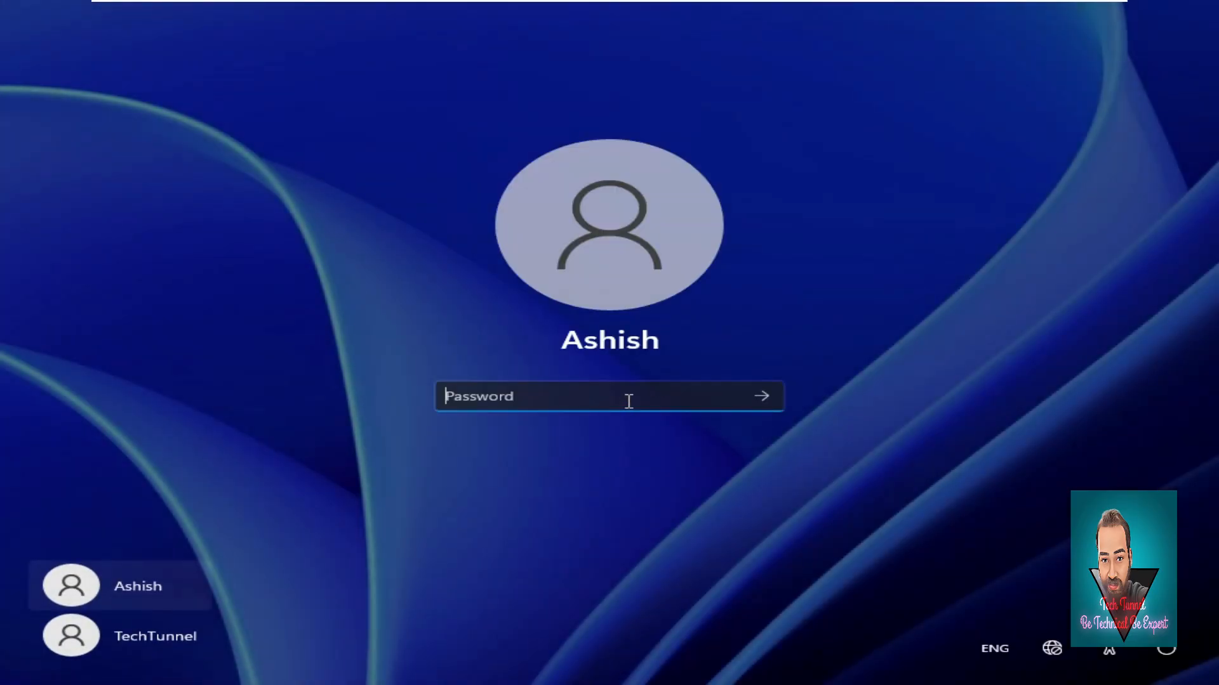
{"action": "type", "text": "***"}
{"action": "key", "text": "Return"}
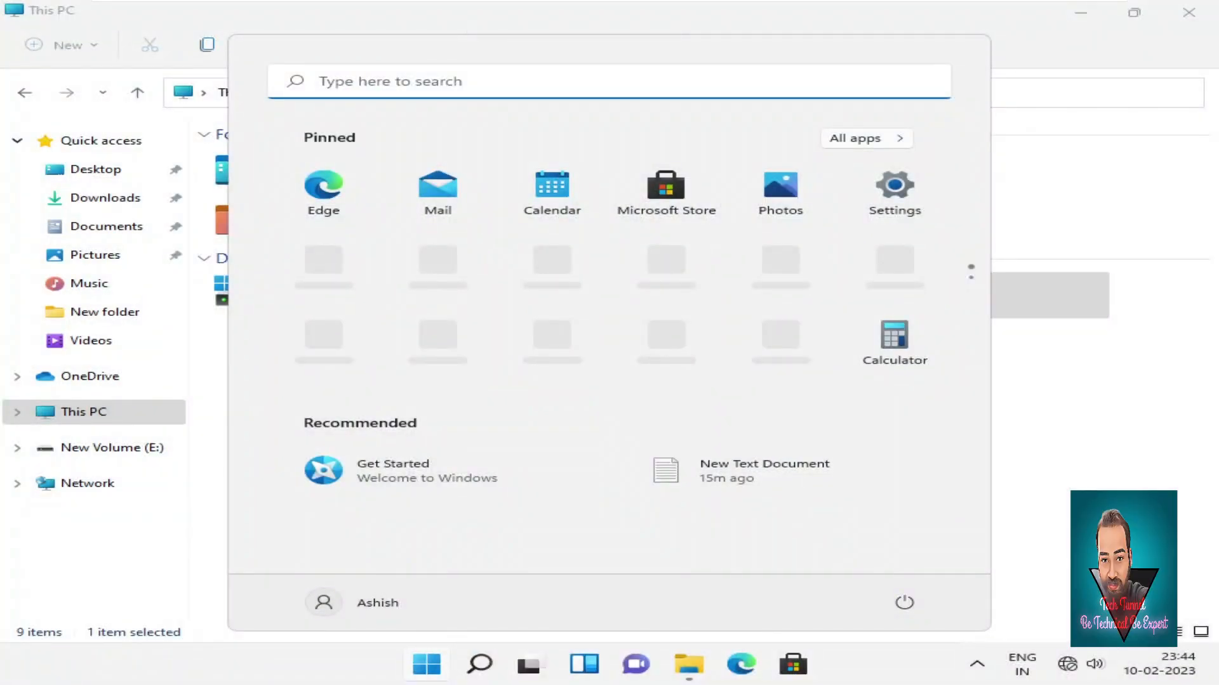
{"action": "left_click", "coordinate": [1101, 439]}
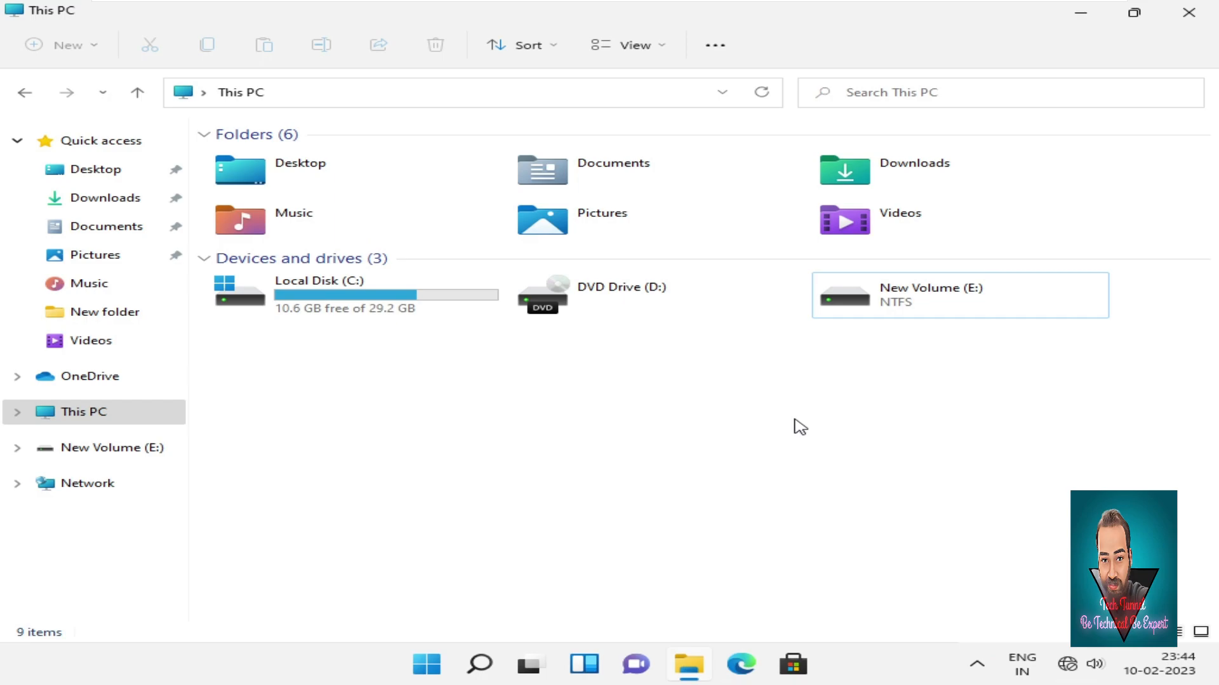
Close the This PC window and refresh the desktop twice.
{"action": "right_click", "coordinate": [798, 425]}
{"action": "mouse_move", "coordinate": [884, 347]}
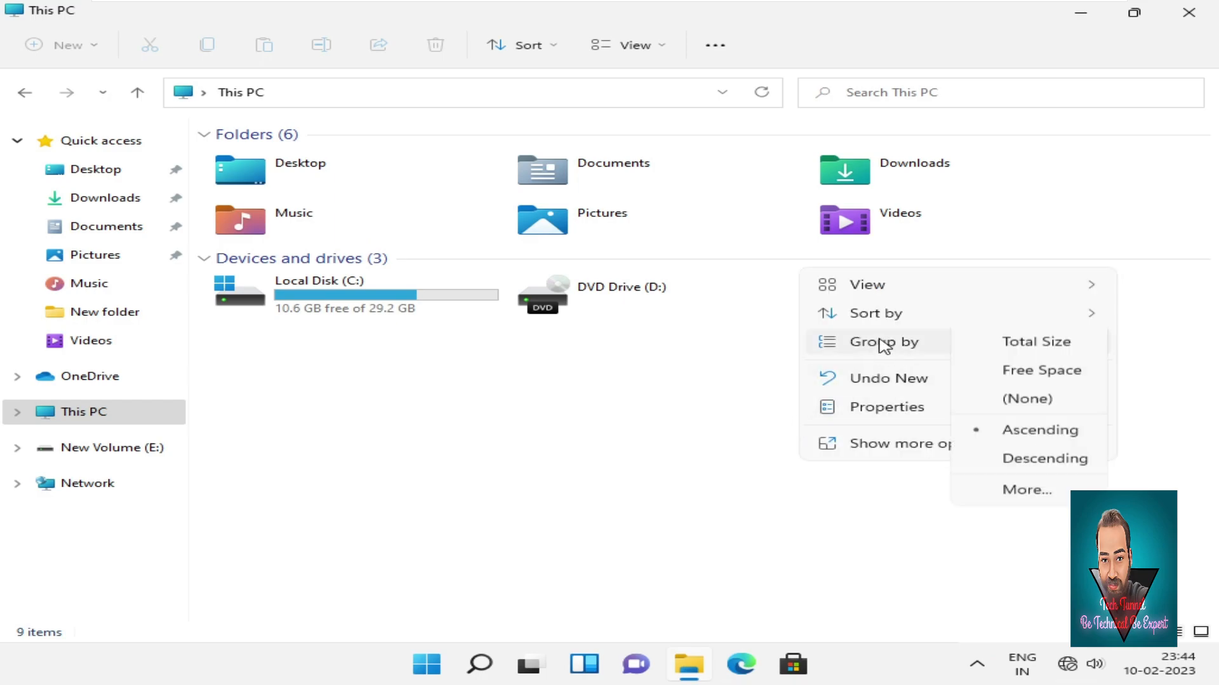
{"action": "left_click", "coordinate": [675, 408]}
{"action": "right_click", "coordinate": [676, 409]}
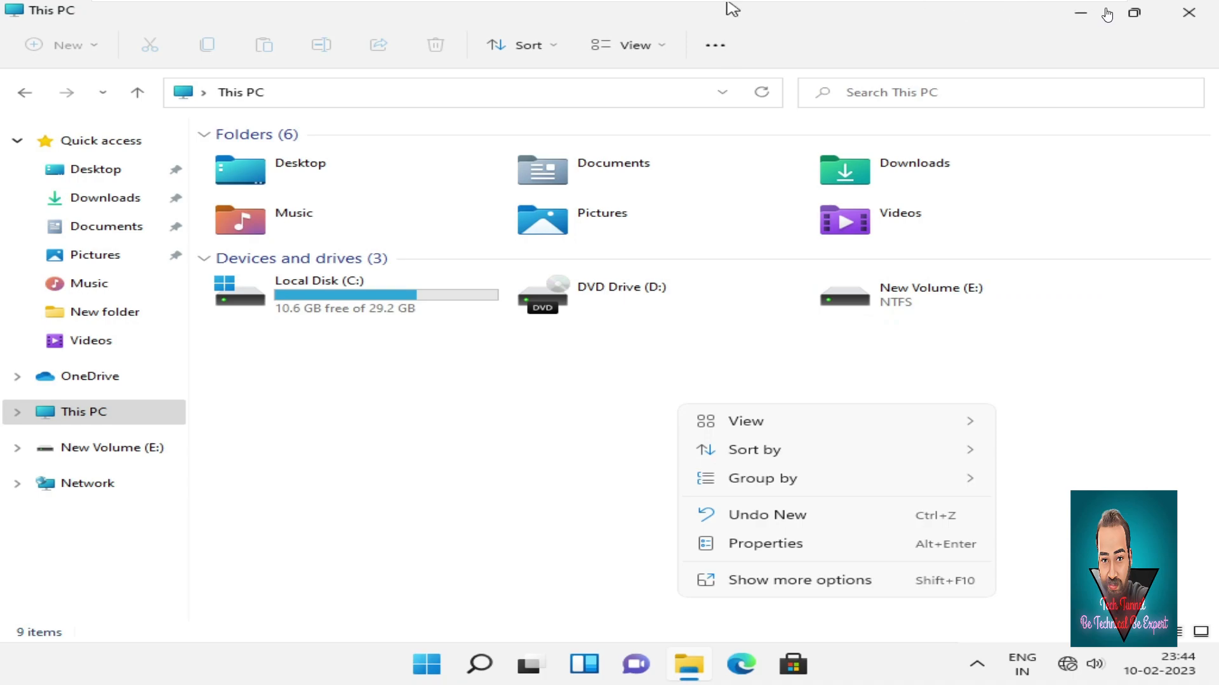
{"action": "left_click", "coordinate": [1195, 12]}
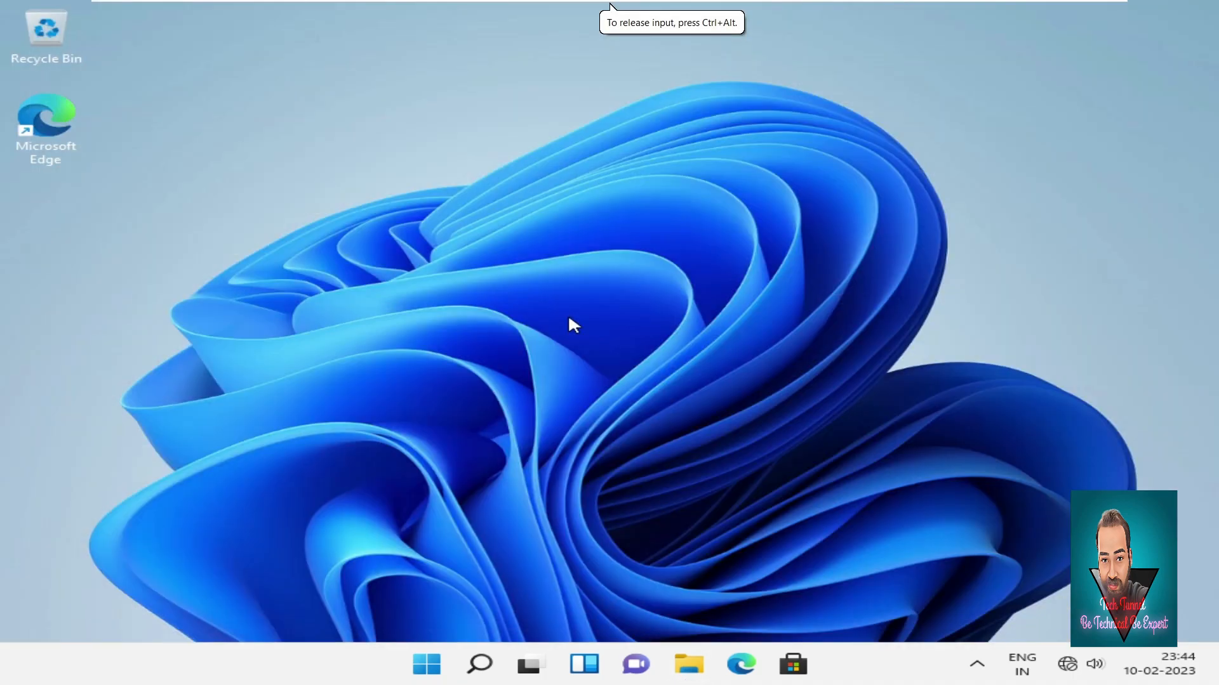
{"action": "right_click", "coordinate": [751, 250]}
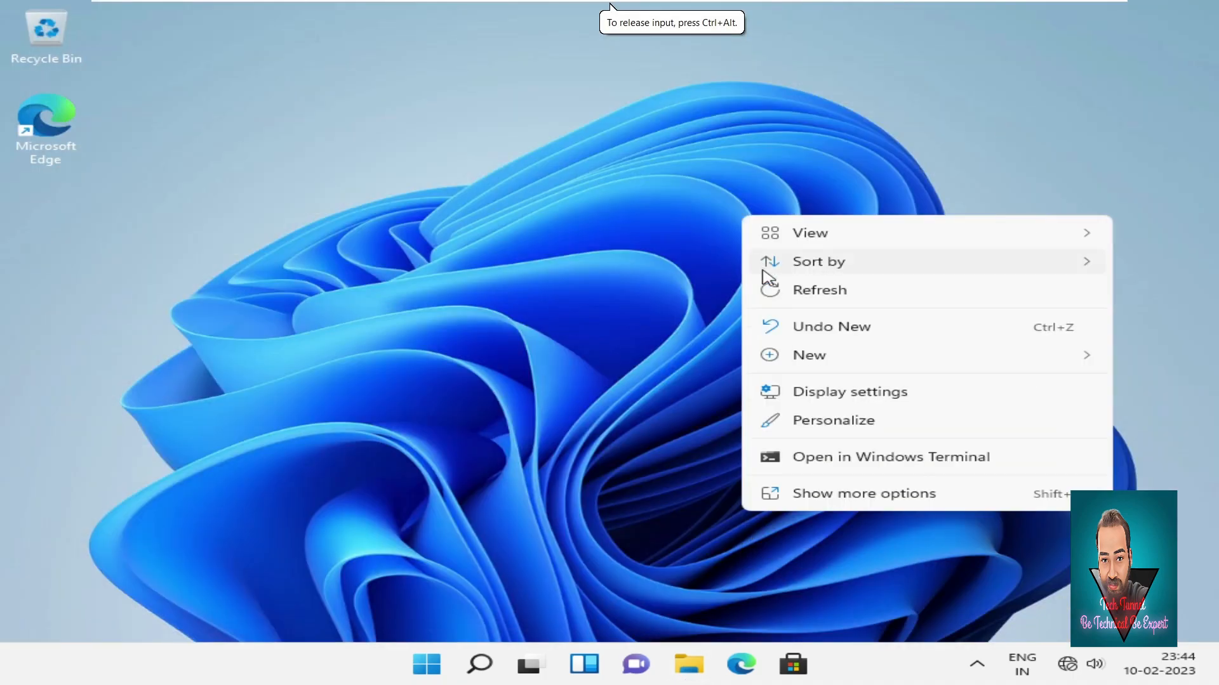
{"action": "left_click", "coordinate": [789, 290]}
{"action": "right_click", "coordinate": [794, 267]}
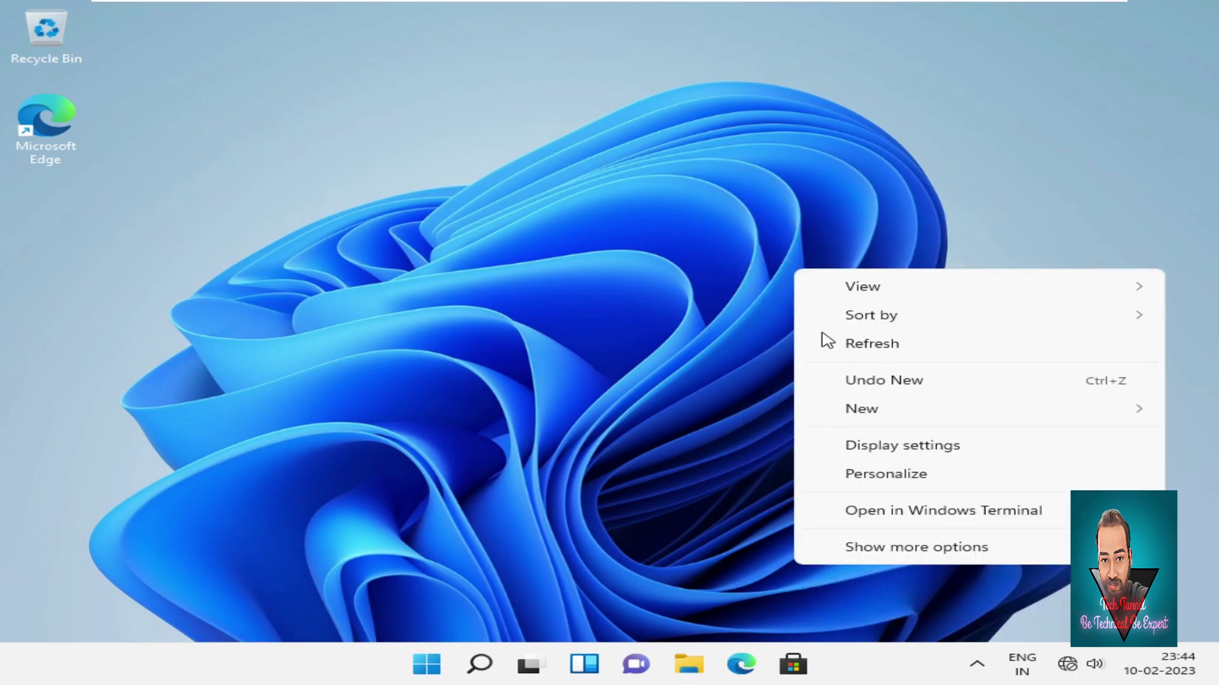
{"action": "left_click", "coordinate": [828, 348]}
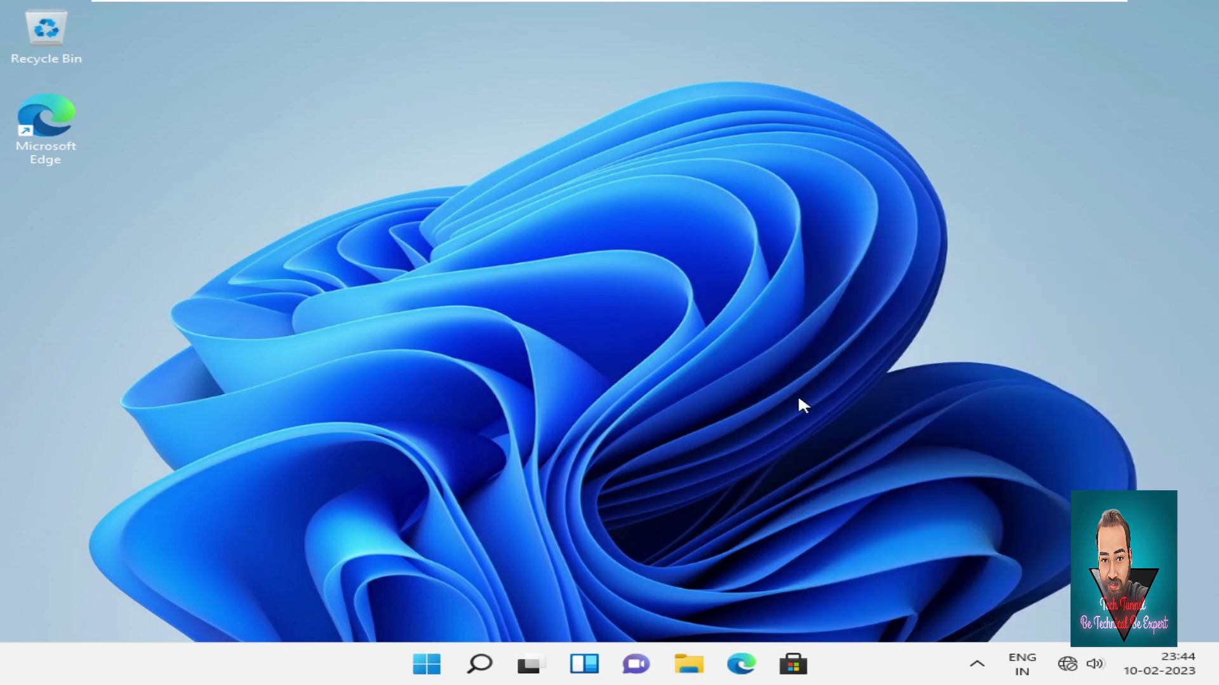
Reopen File Explorer at This PC and open New Volume (E:) to test access.
{"action": "left_click", "coordinate": [690, 666]}
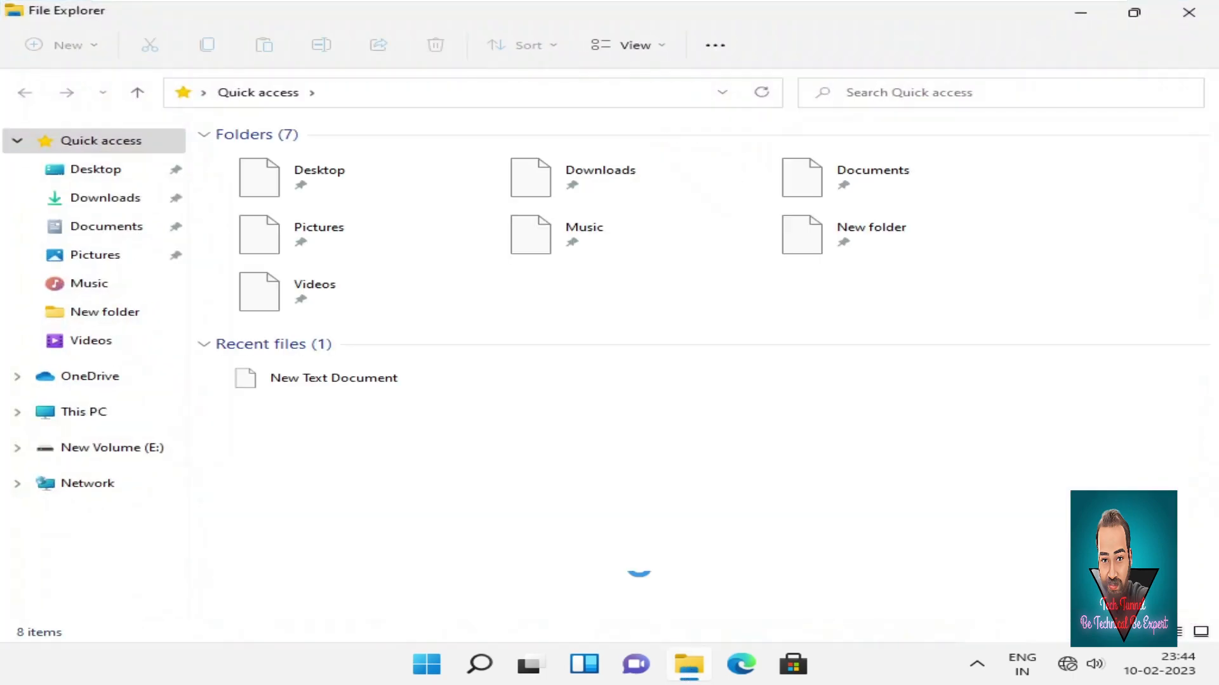
{"action": "left_click", "coordinate": [84, 419]}
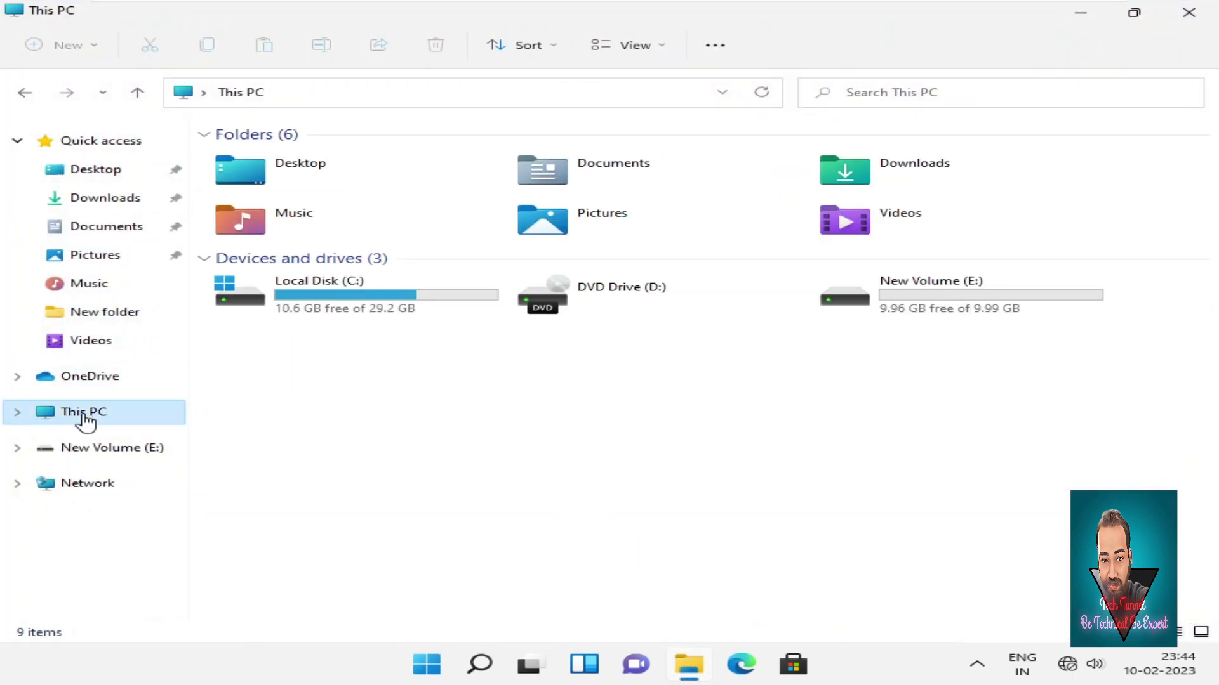
{"action": "double_click", "coordinate": [983, 310]}
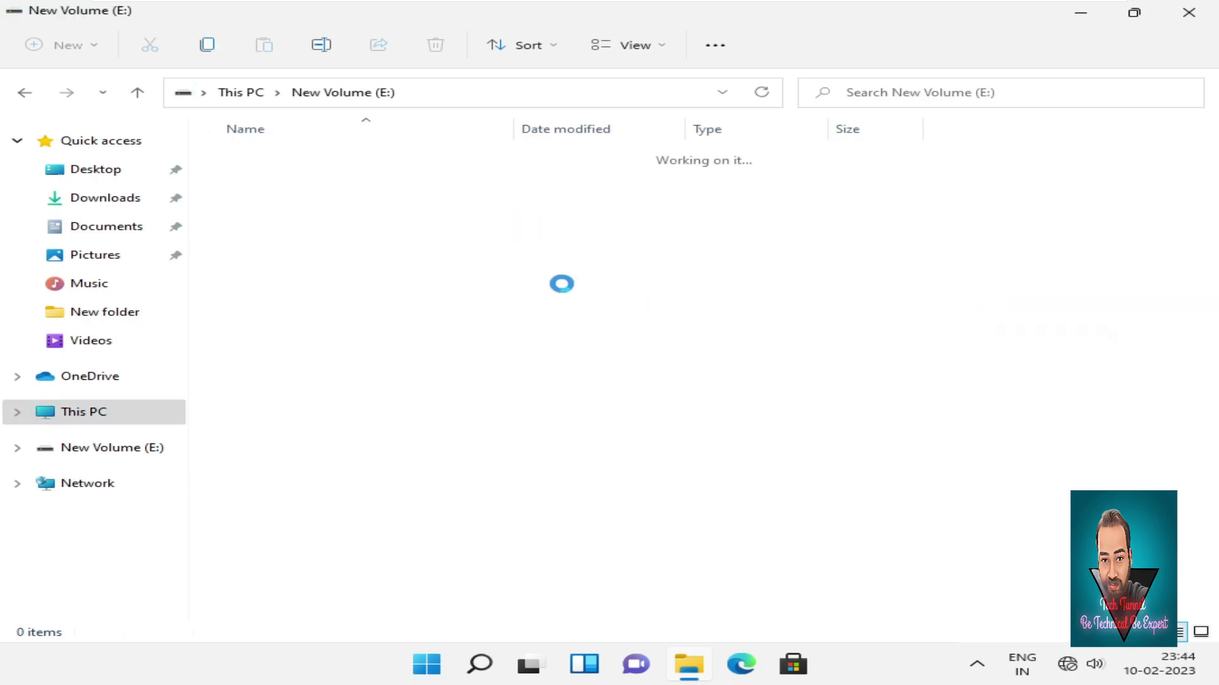